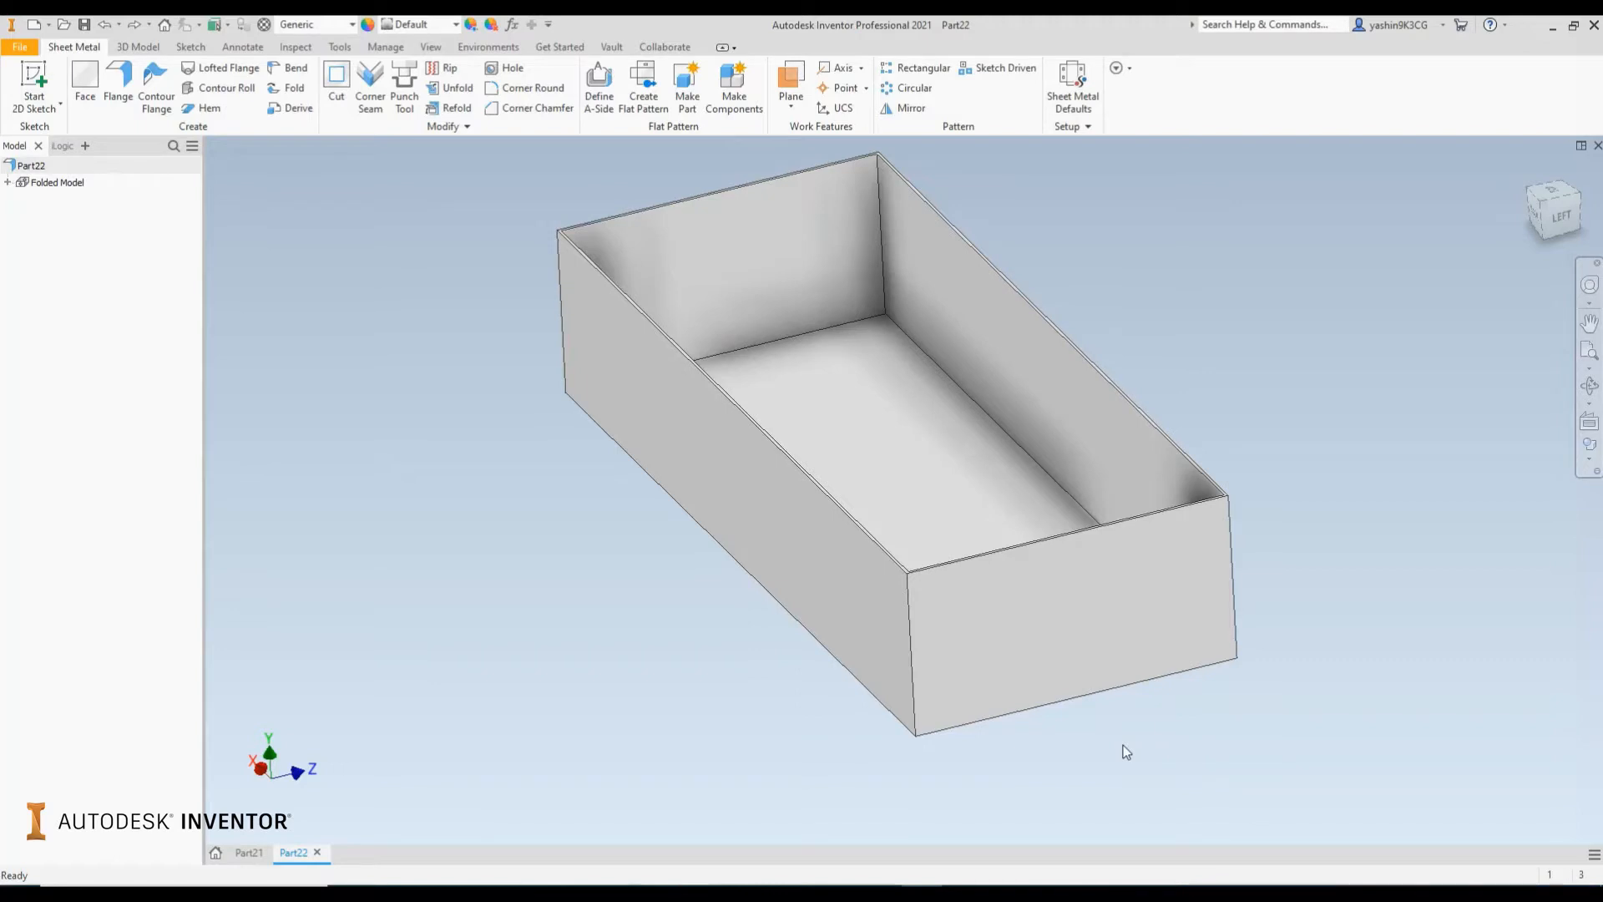
# Examine the box's upper rim and outer corner from several distances.
pyautogui.keyDown('shift'); pyautogui.moveTo(1112, 738); pyautogui.dragTo(1026, 701, button='middle'); pyautogui.keyUp('shift')
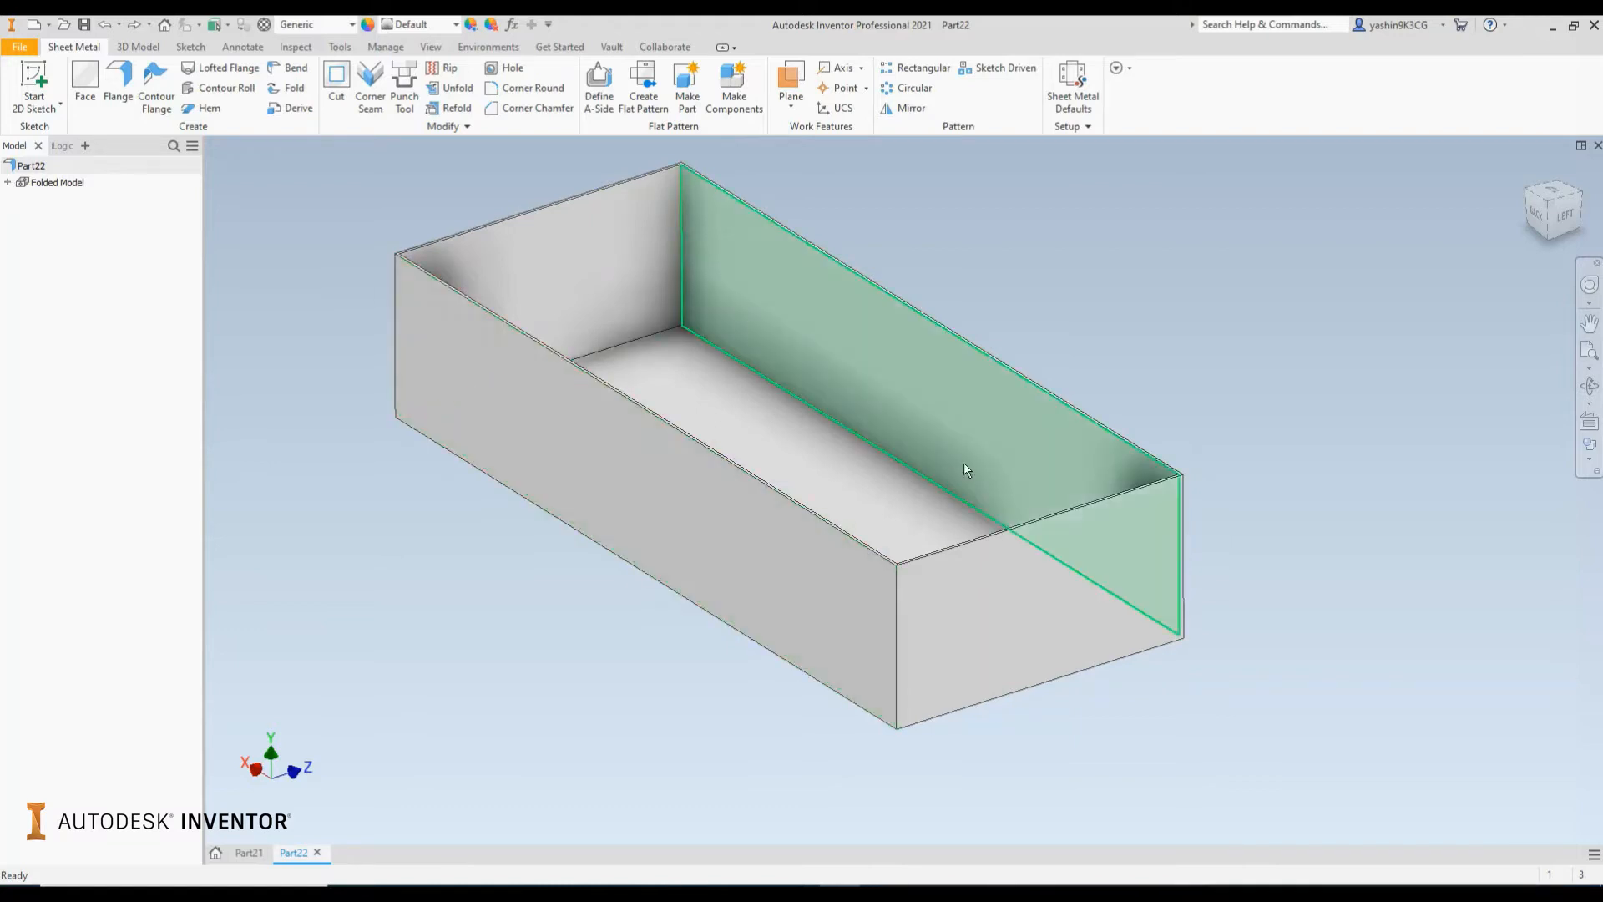
pyautogui.scroll(5, 887, 578)
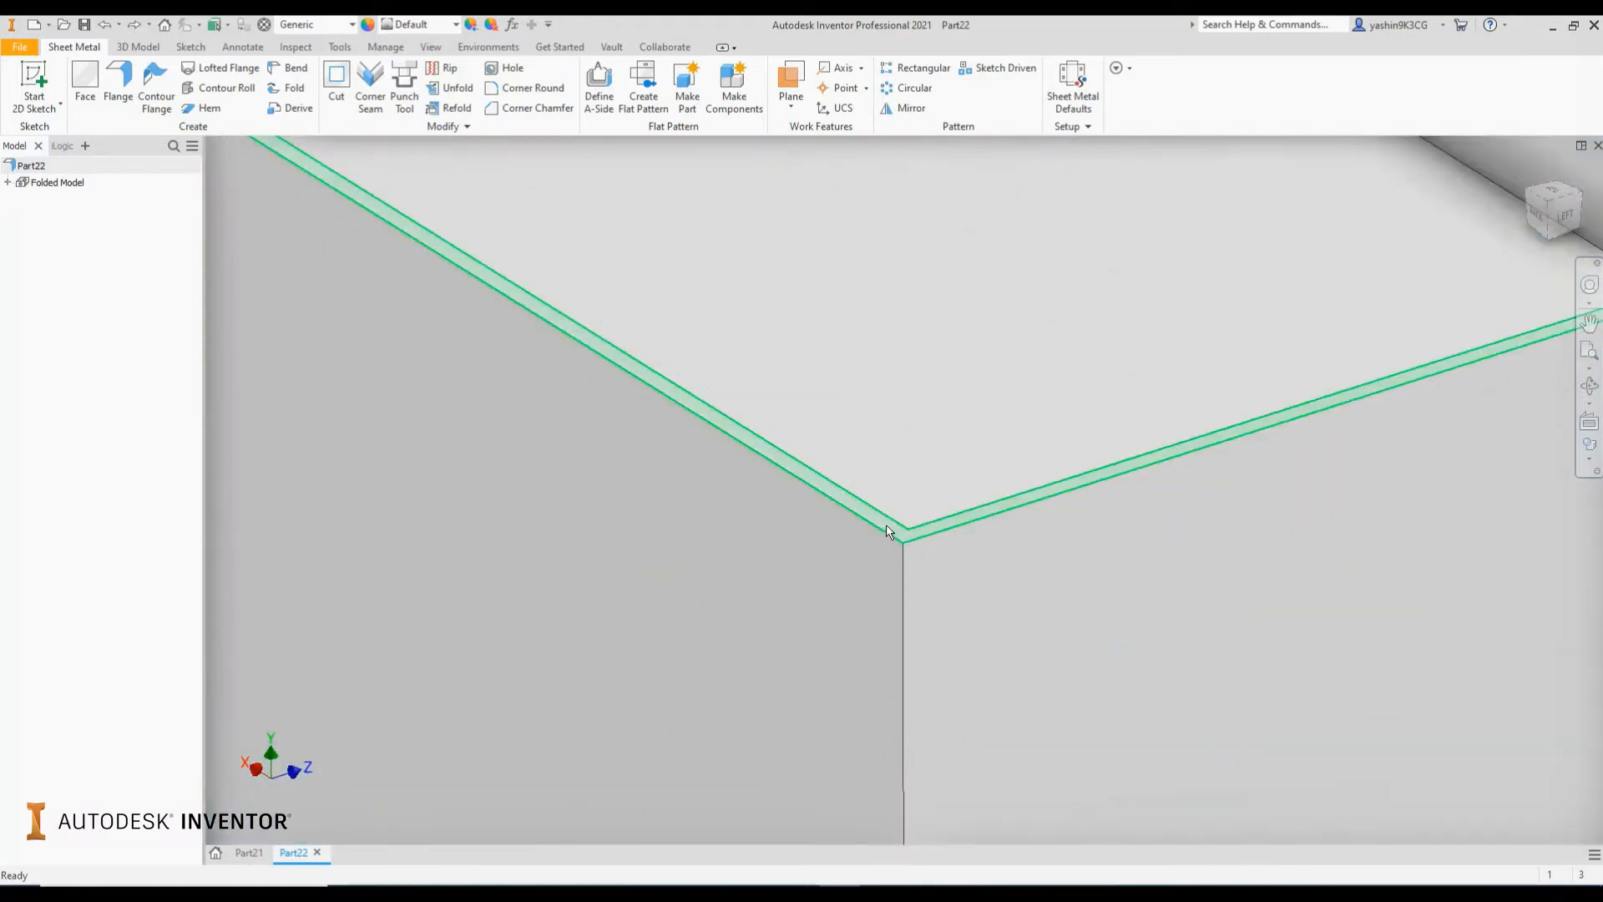
pyautogui.moveTo(886, 531)
pyautogui.scroll(-5, 916, 557)
pyautogui.moveTo(824, 399); pyautogui.dragTo(852, 447, button='middle')
pyautogui.scroll(-3, 928, 467)
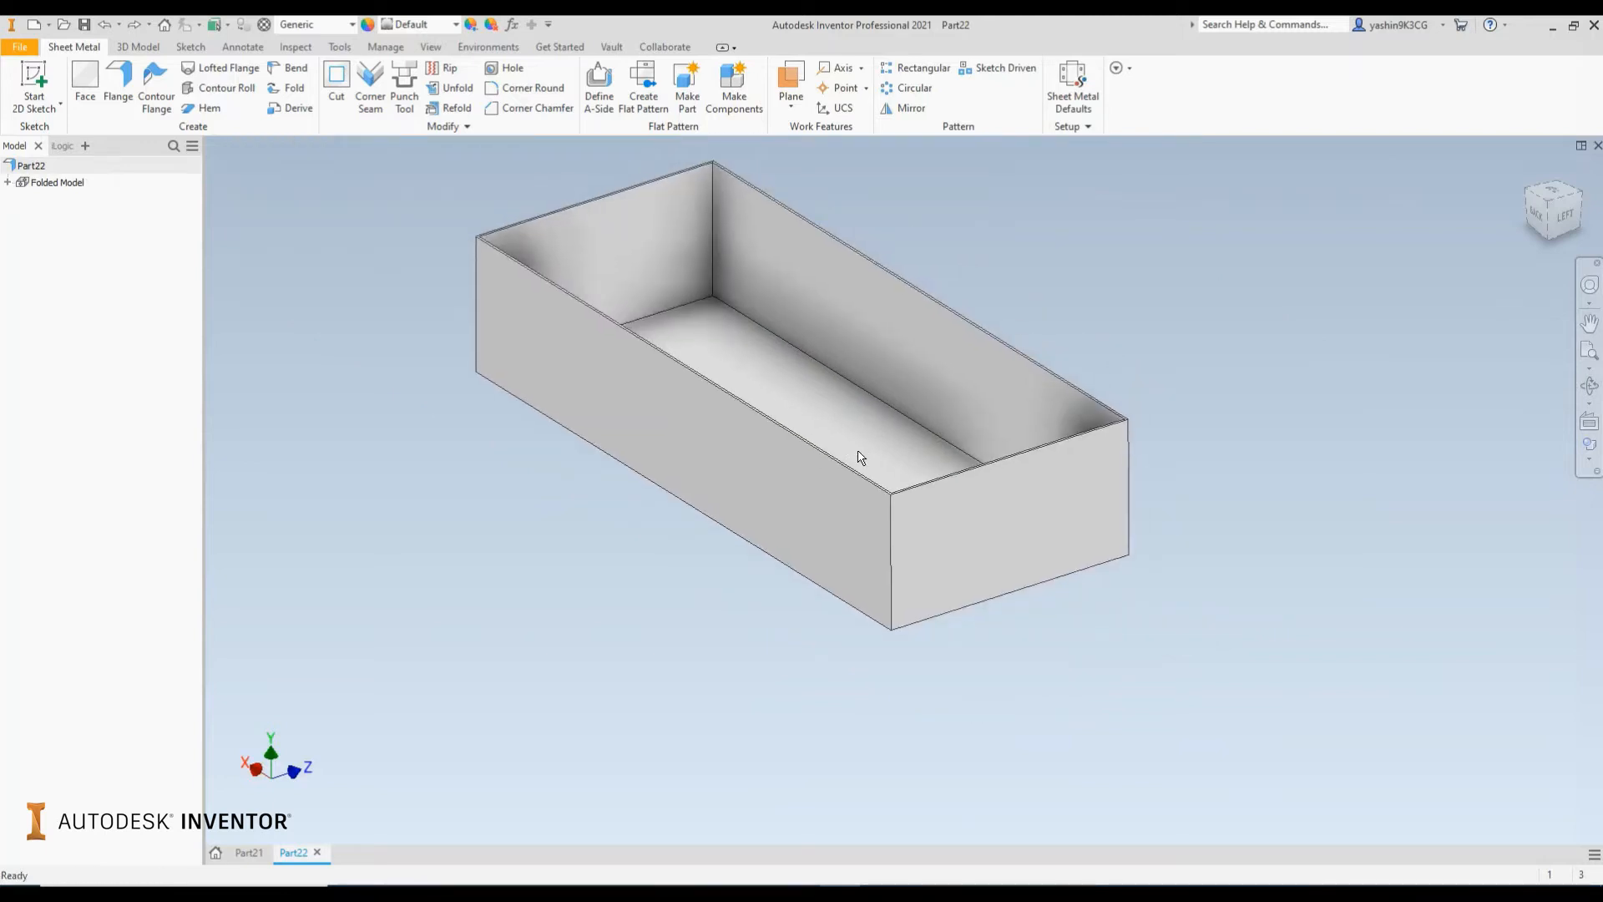
pyautogui.scroll(3, 897, 548)
pyautogui.scroll(3, 902, 549)
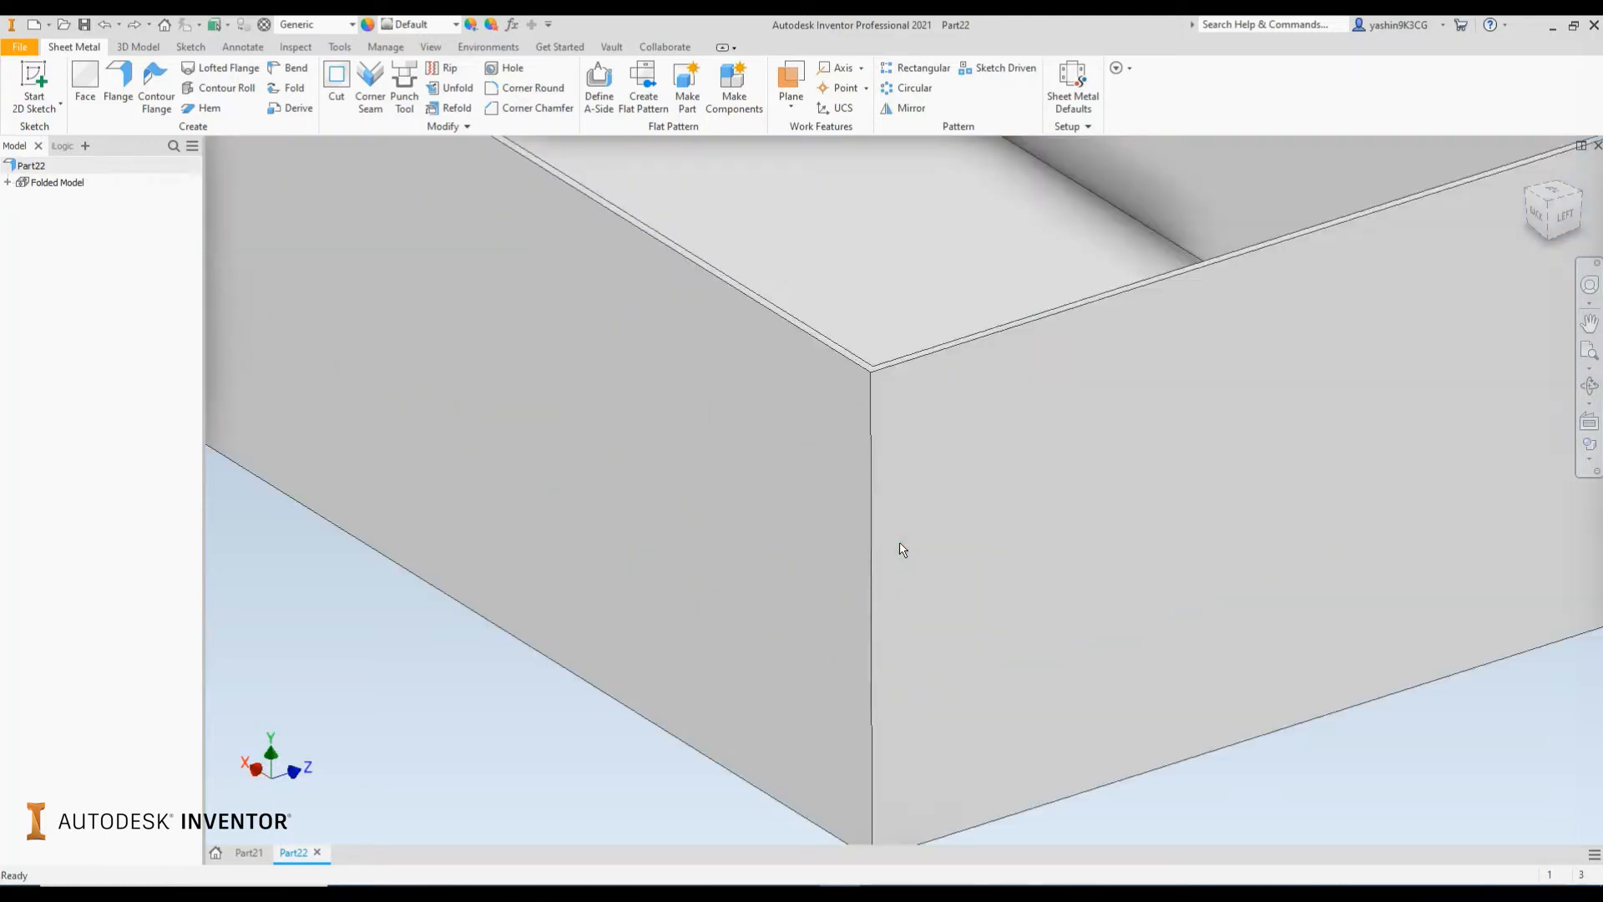
# Start a Corner Seam with the Rip shape and select both vertical corner edges at the near end of the box.
pyautogui.click(388, 93)
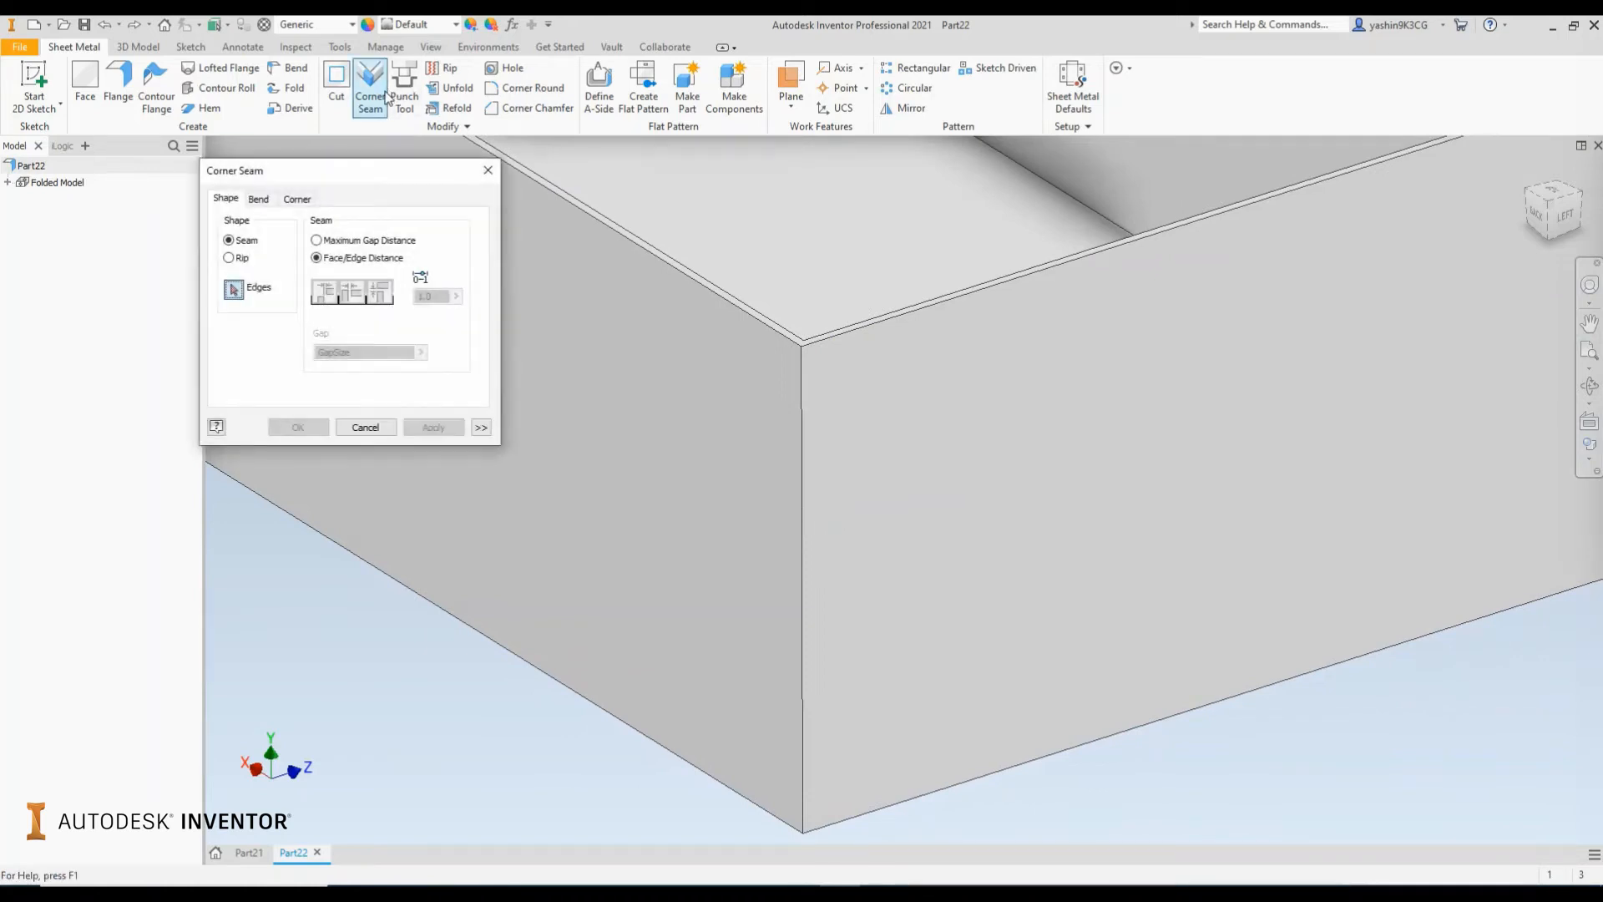
pyautogui.moveTo(383, 168); pyautogui.dragTo(457, 144)
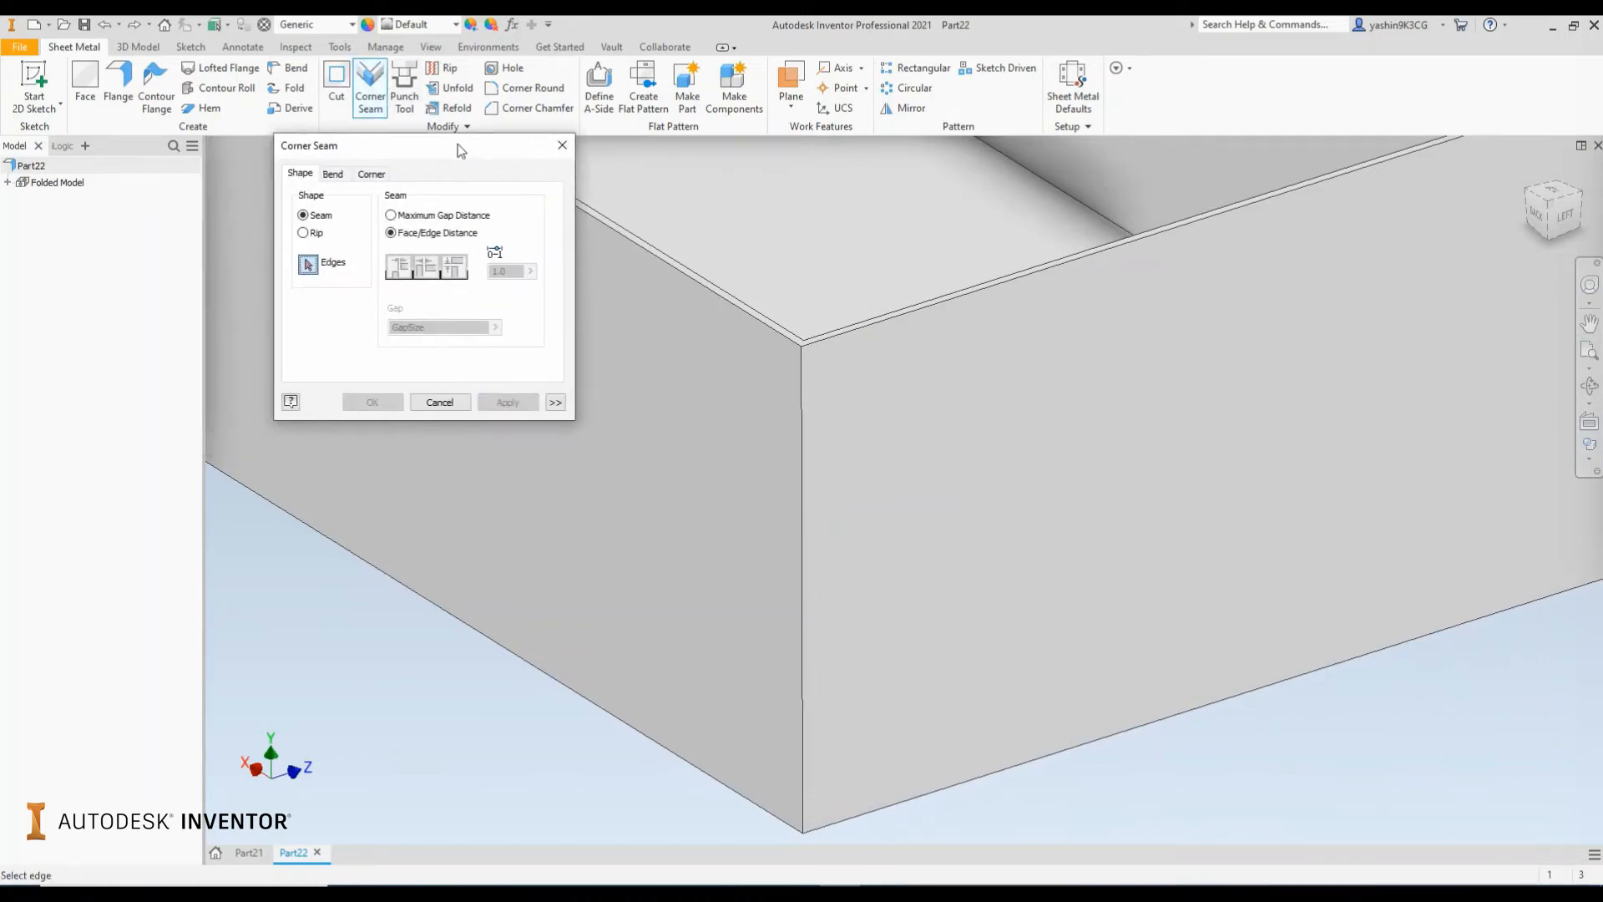
pyautogui.click(312, 238)
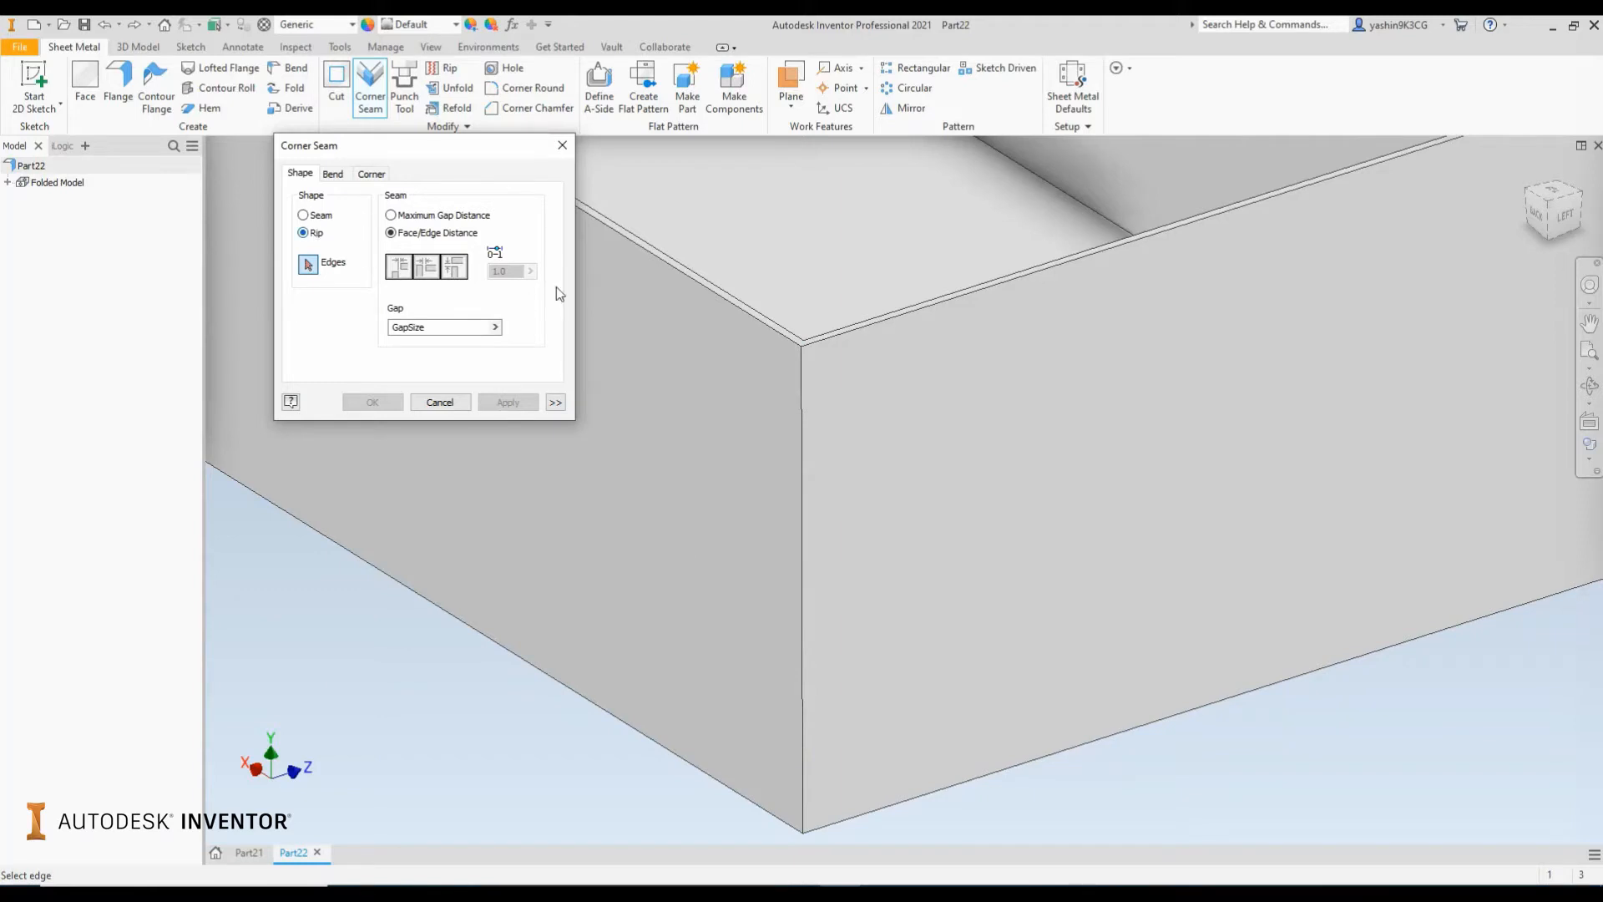
pyautogui.click(806, 393)
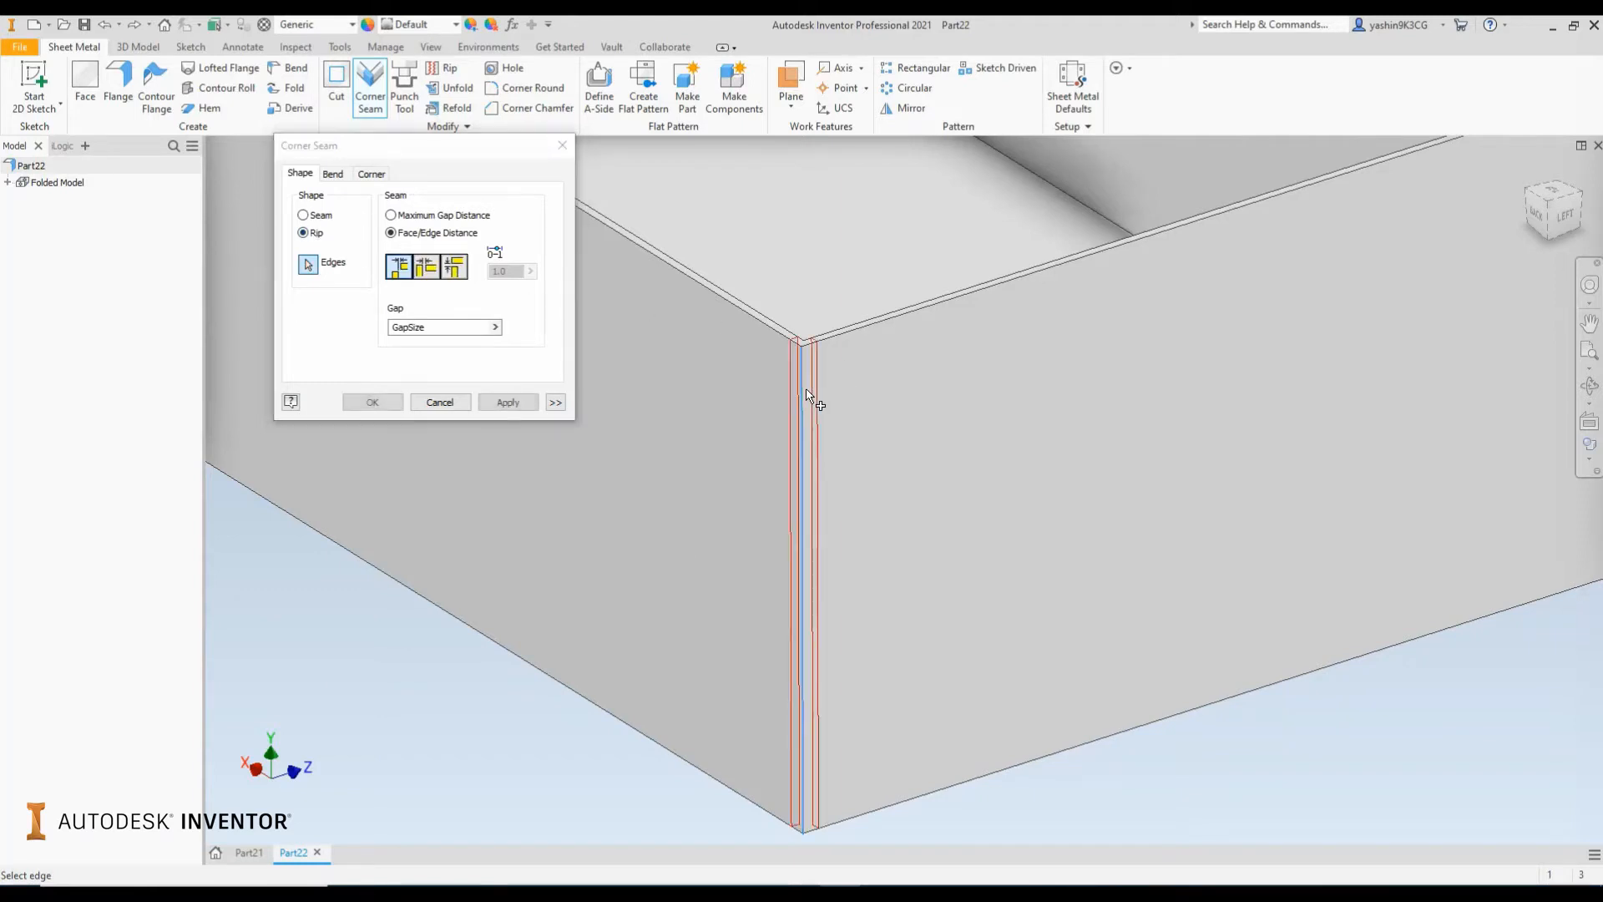
pyautogui.scroll(-3, 1020, 361)
pyautogui.moveTo(1219, 359); pyautogui.dragTo(1029, 391, button='middle')
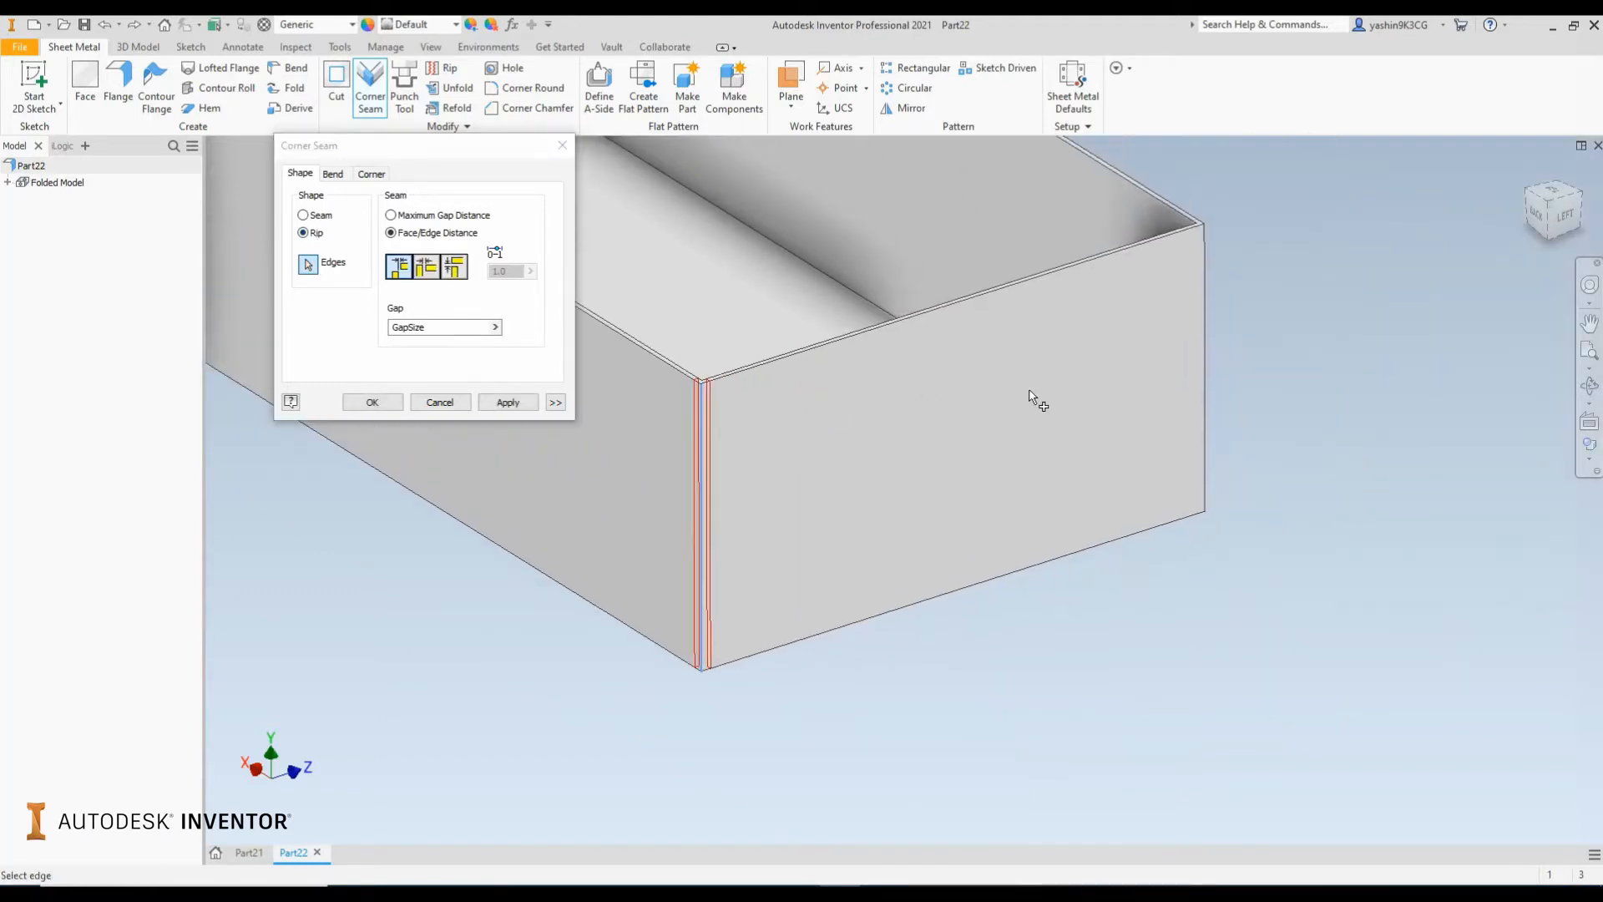
pyautogui.click(1204, 349)
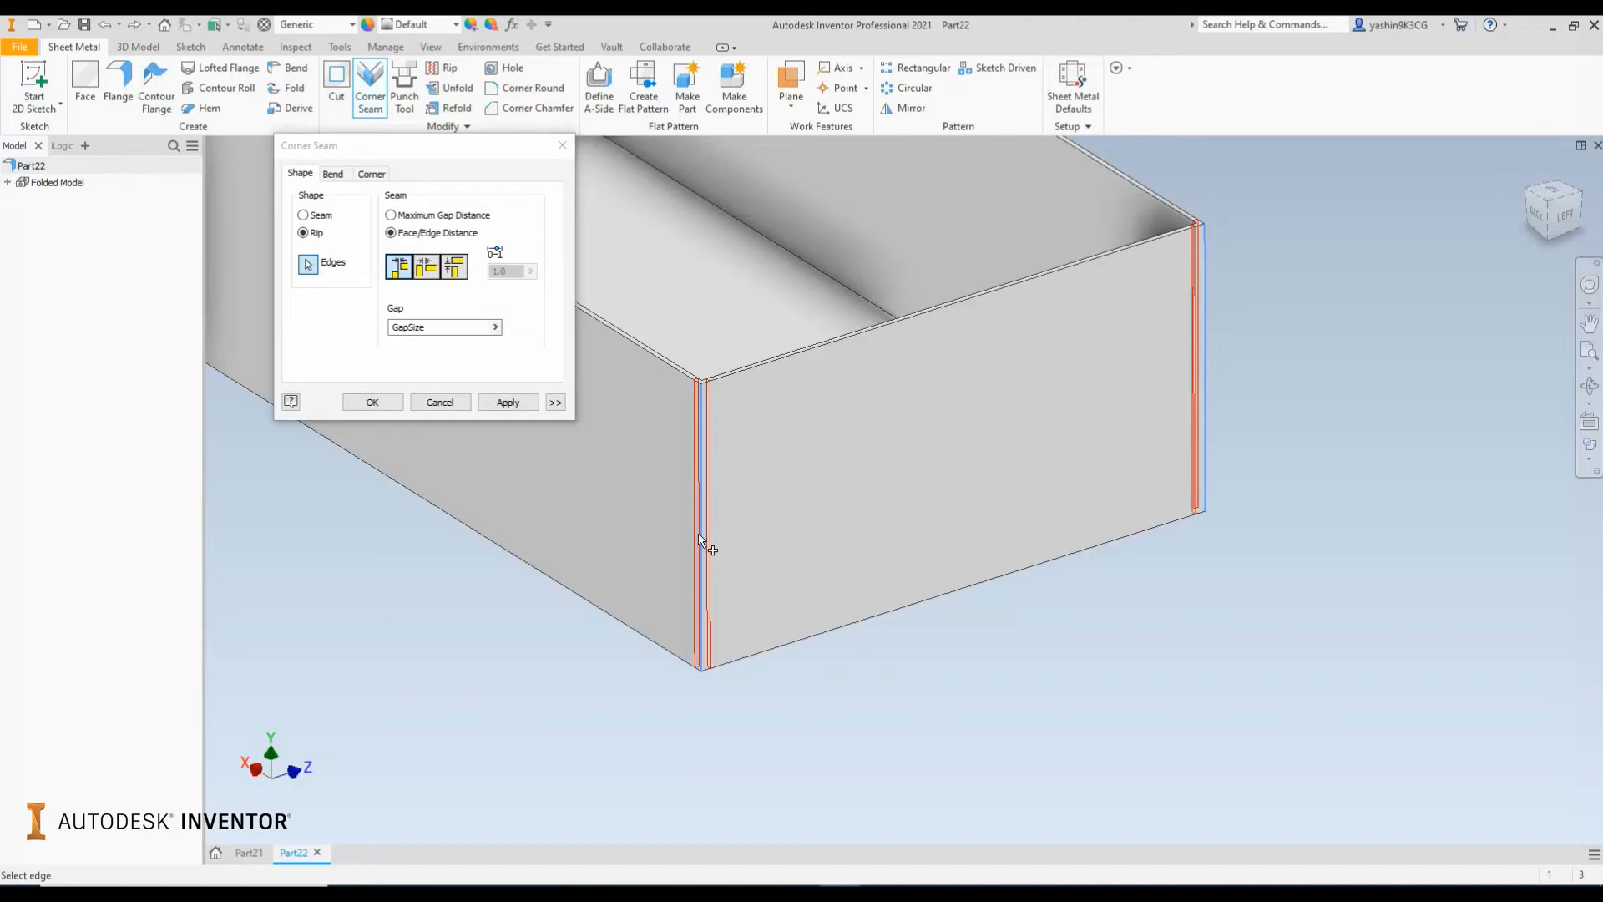
# Try the Overlap and Reverse Overlap seam types on the corner rip preview.
pyautogui.scroll(3, 704, 443)
pyautogui.scroll(1, 686, 372)
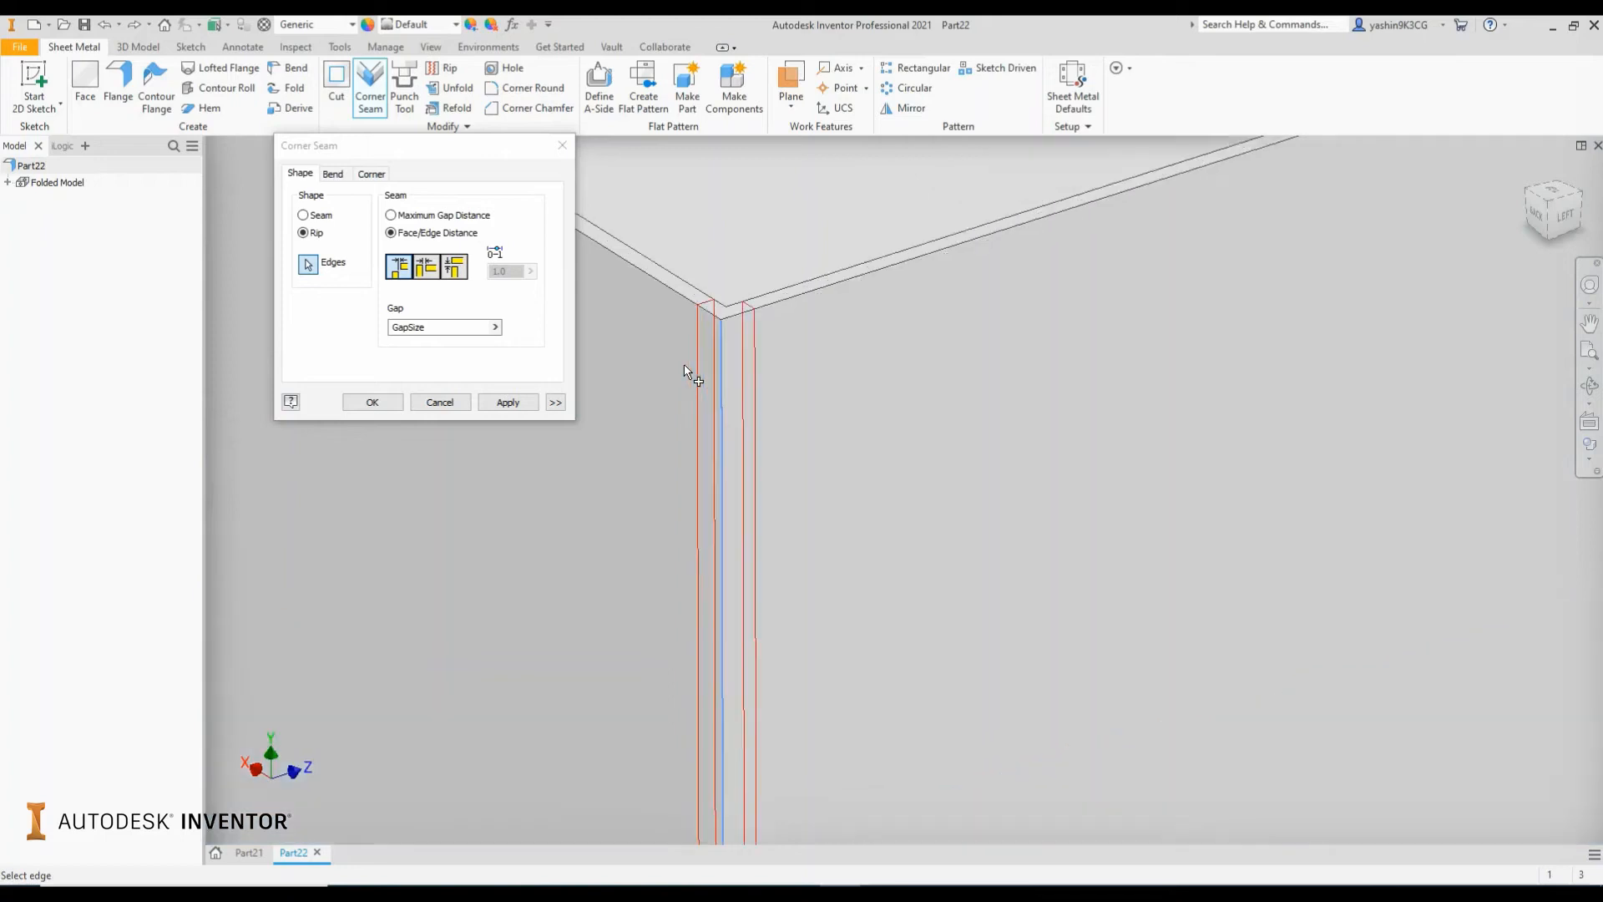
pyautogui.scroll(2, 702, 350)
pyautogui.scroll(1, 803, 303)
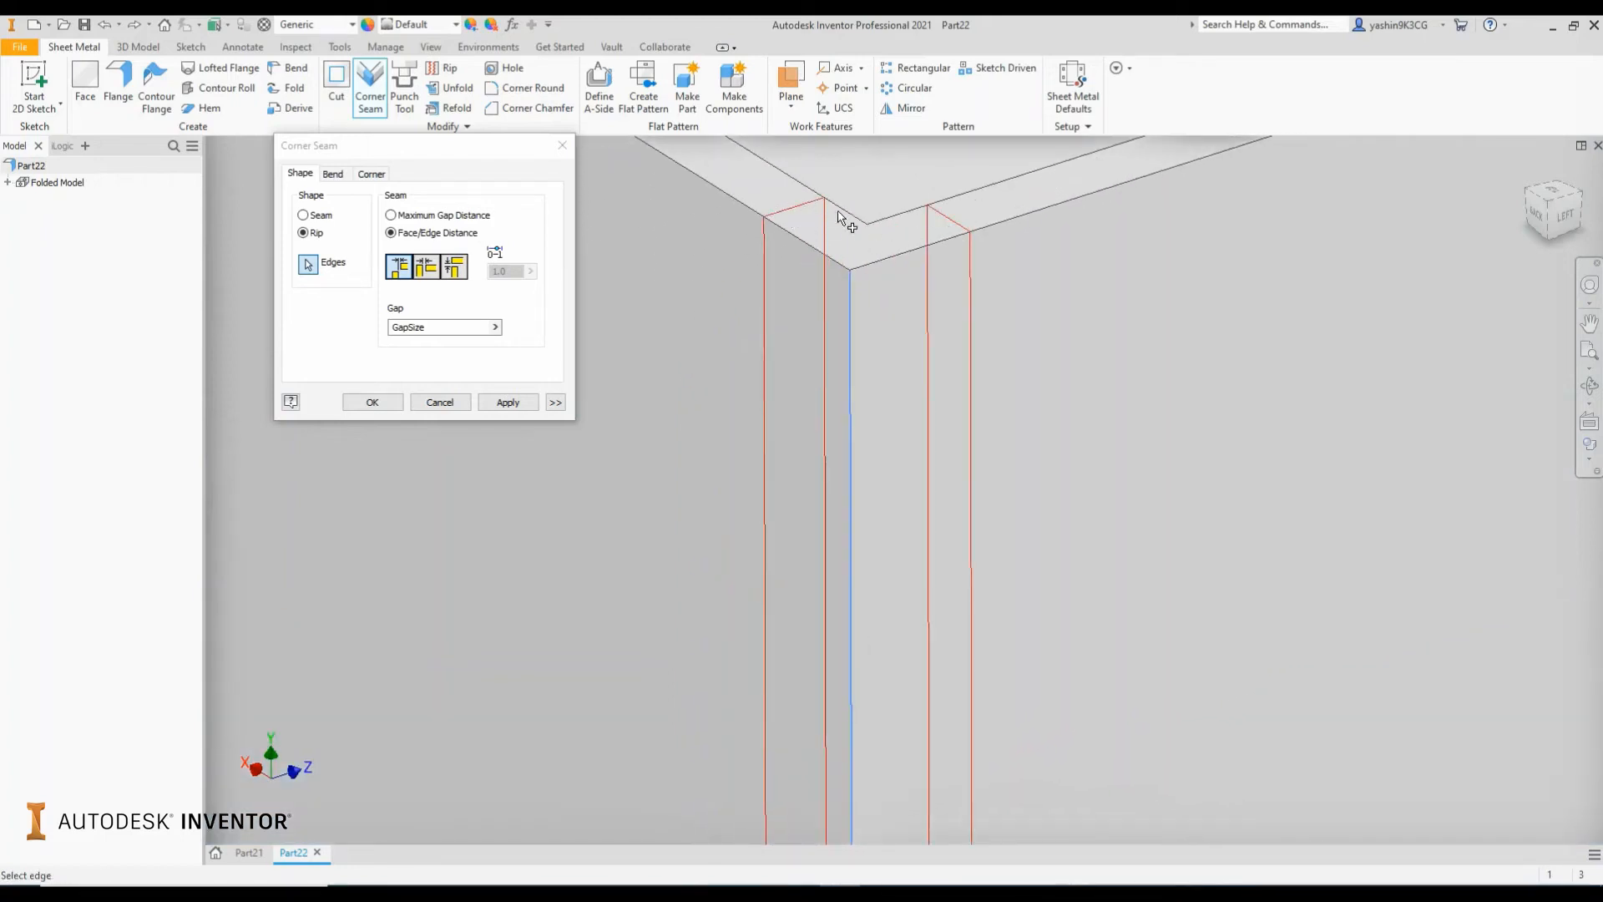
pyautogui.scroll(-2, 841, 219)
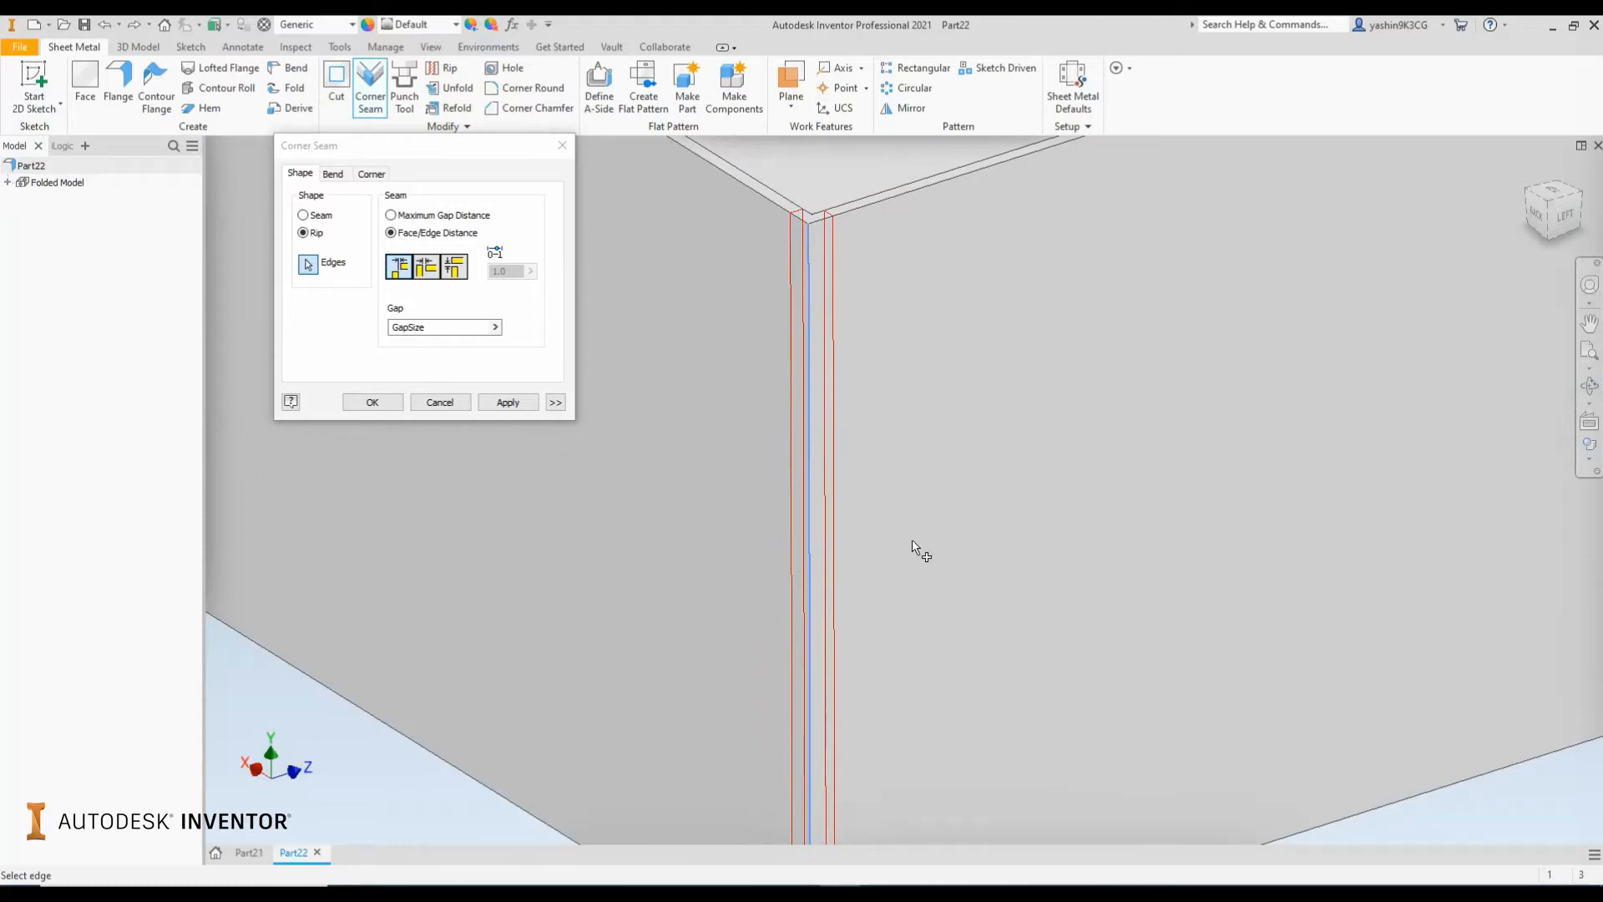
pyautogui.scroll(3, 811, 213)
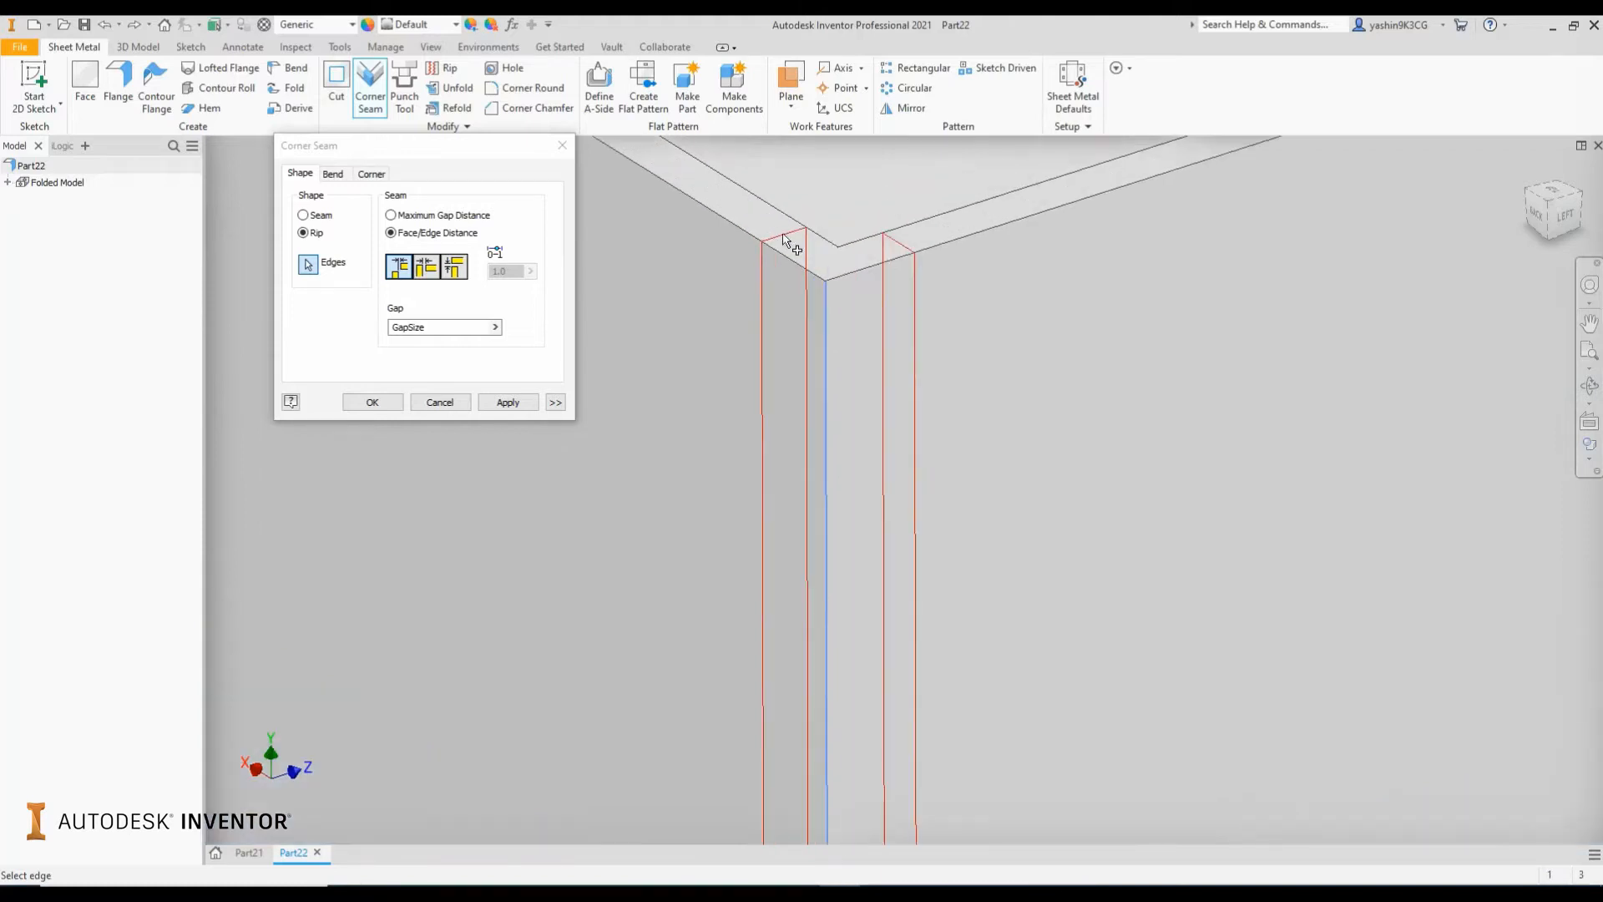
pyautogui.click(430, 274)
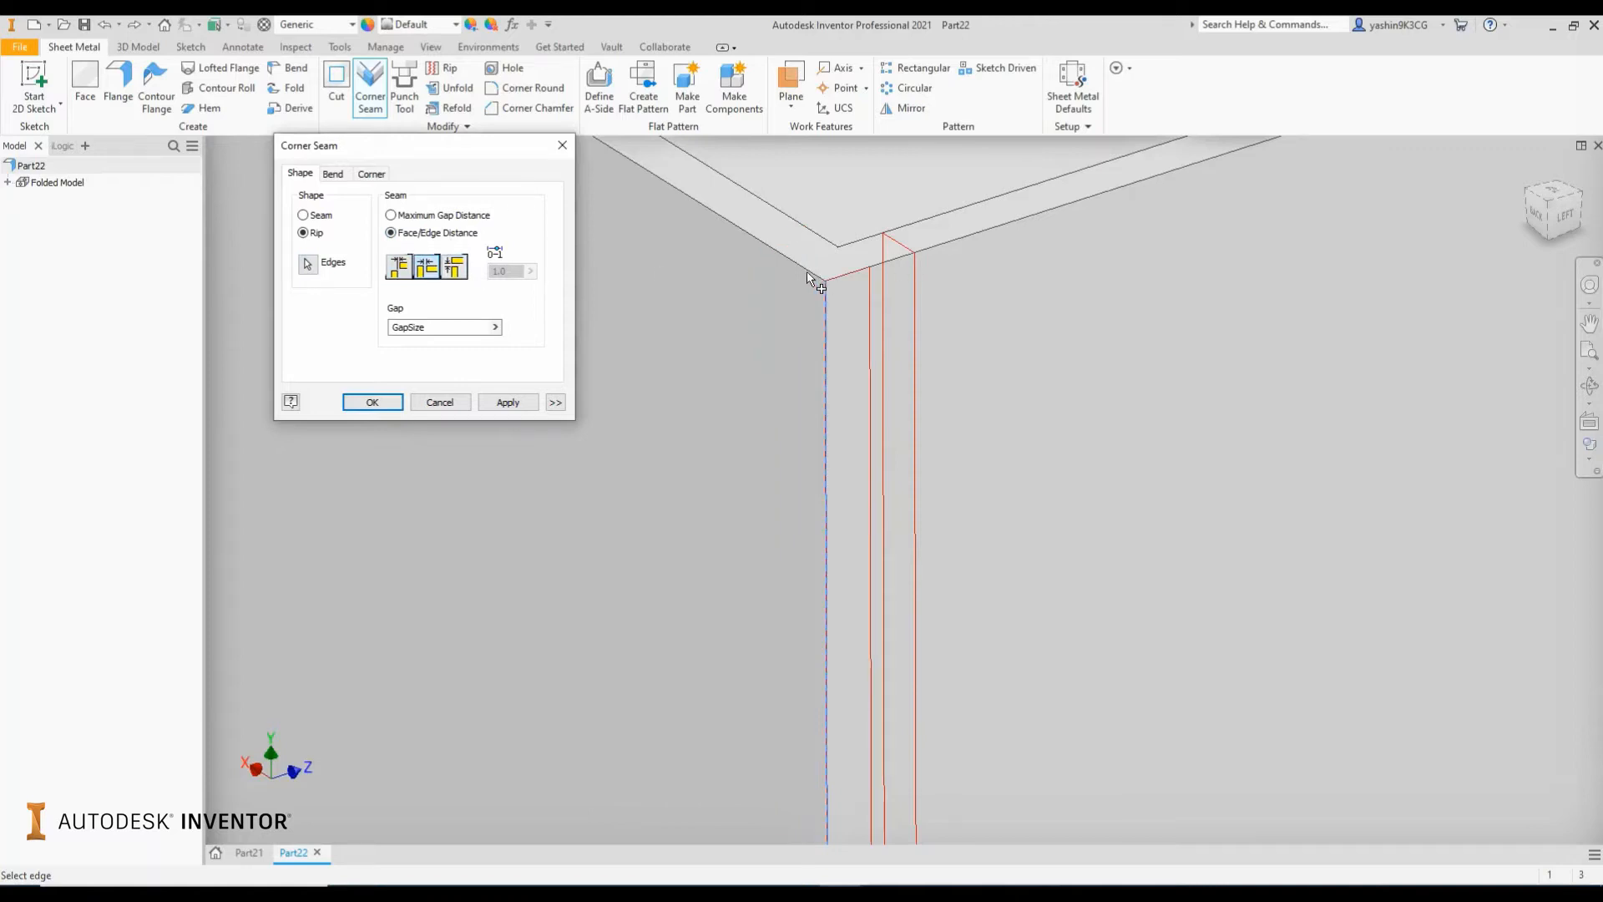
pyautogui.scroll(2, 814, 277)
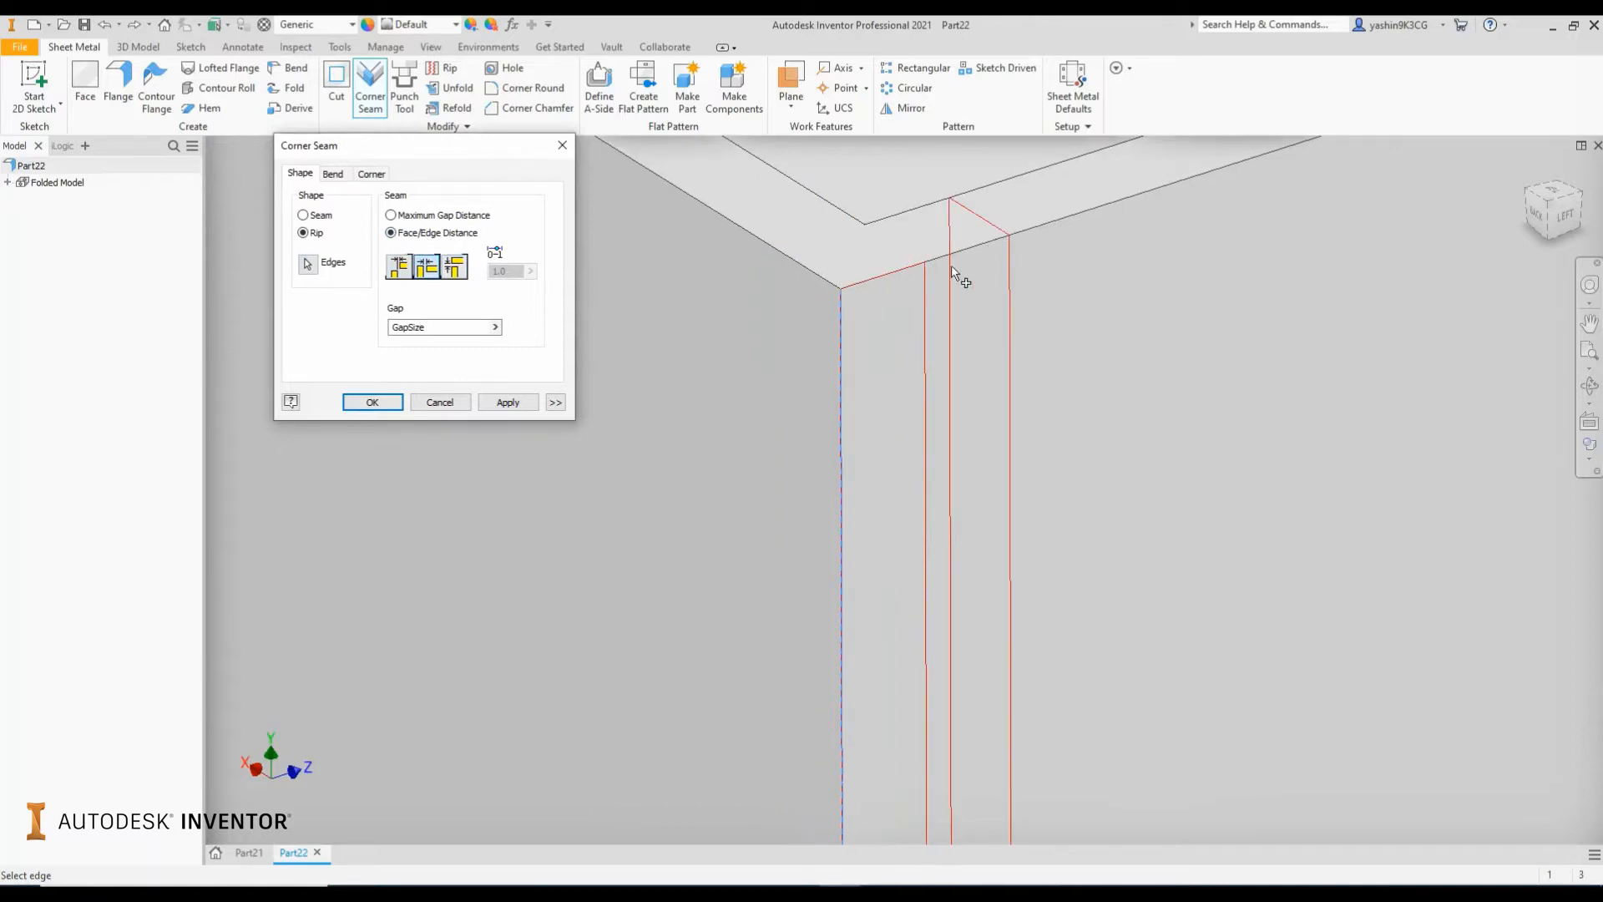
pyautogui.scroll(-3, 969, 271)
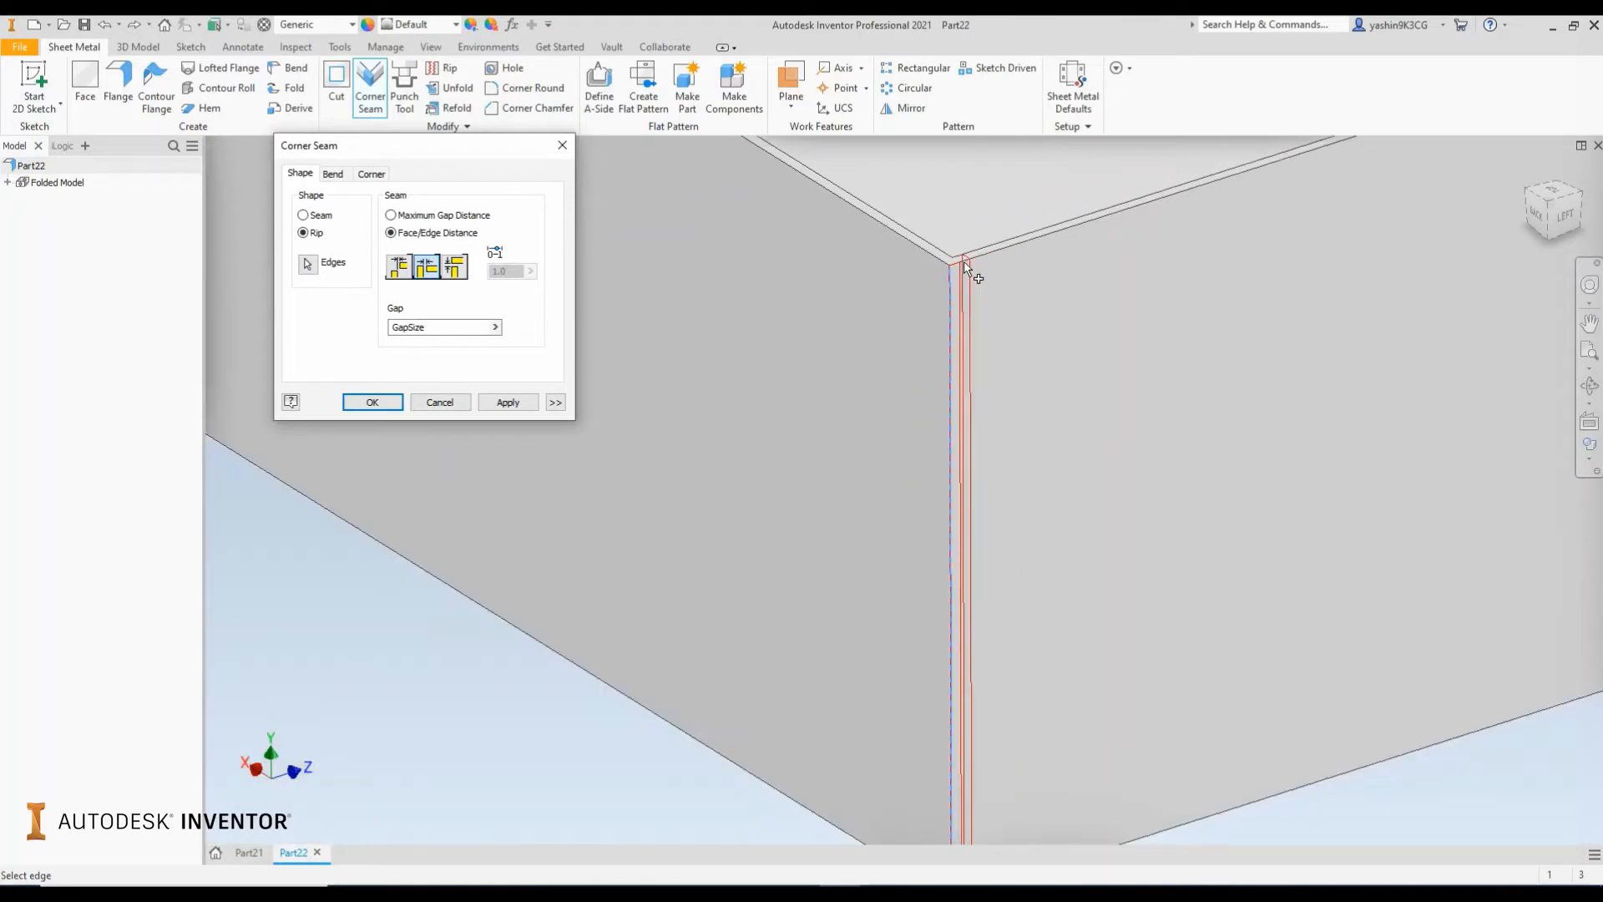
pyautogui.scroll(3, 843, 274)
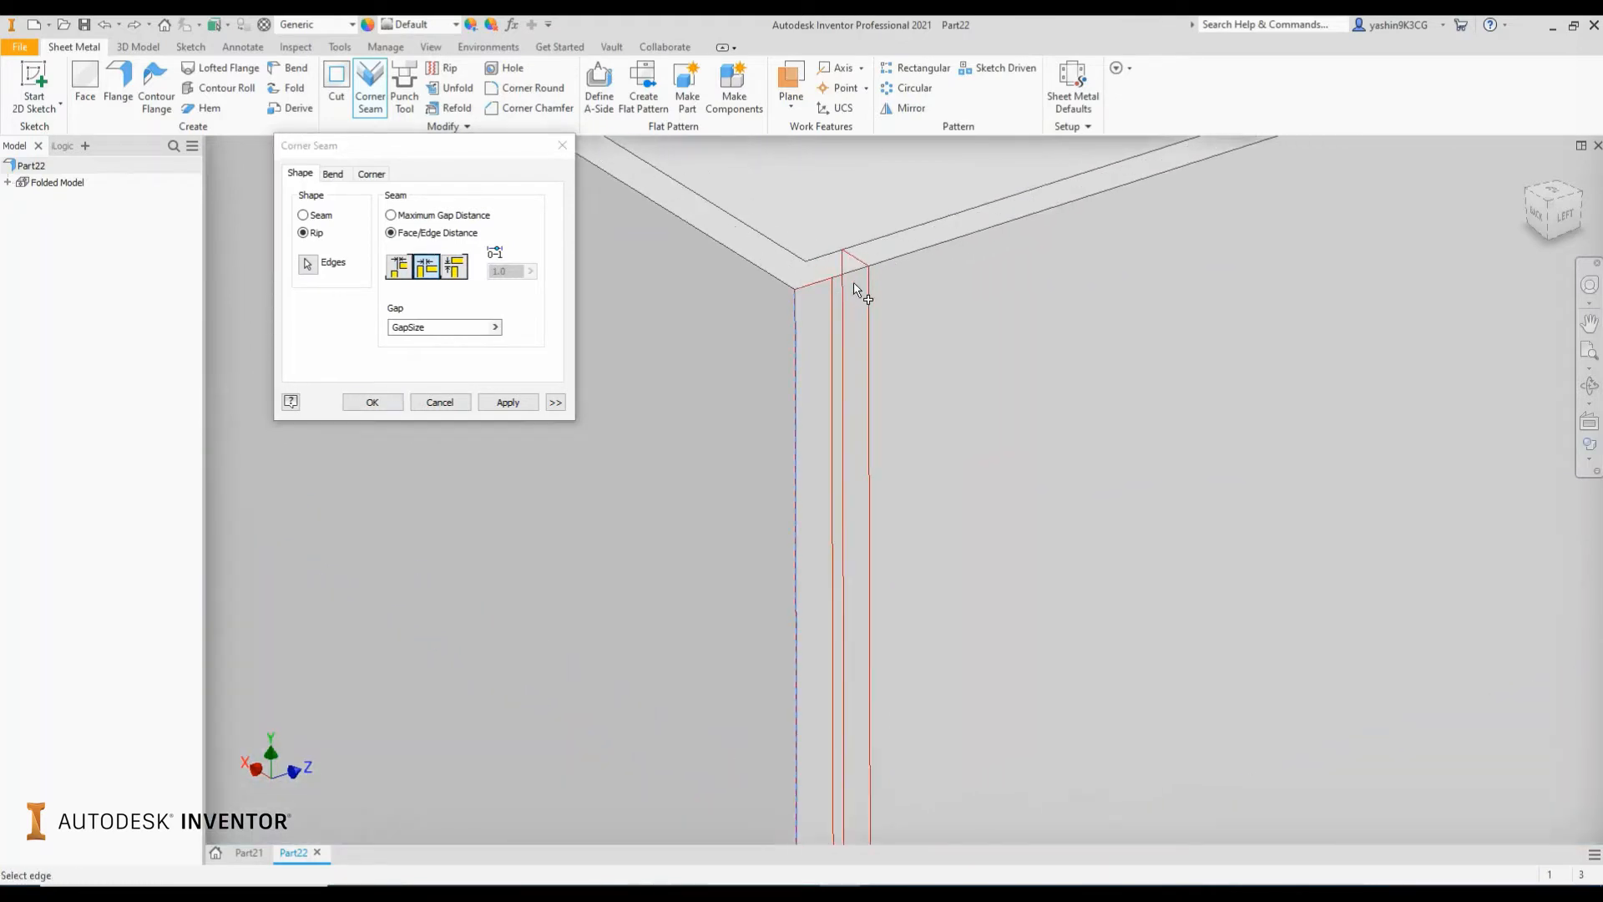
pyautogui.click(458, 269)
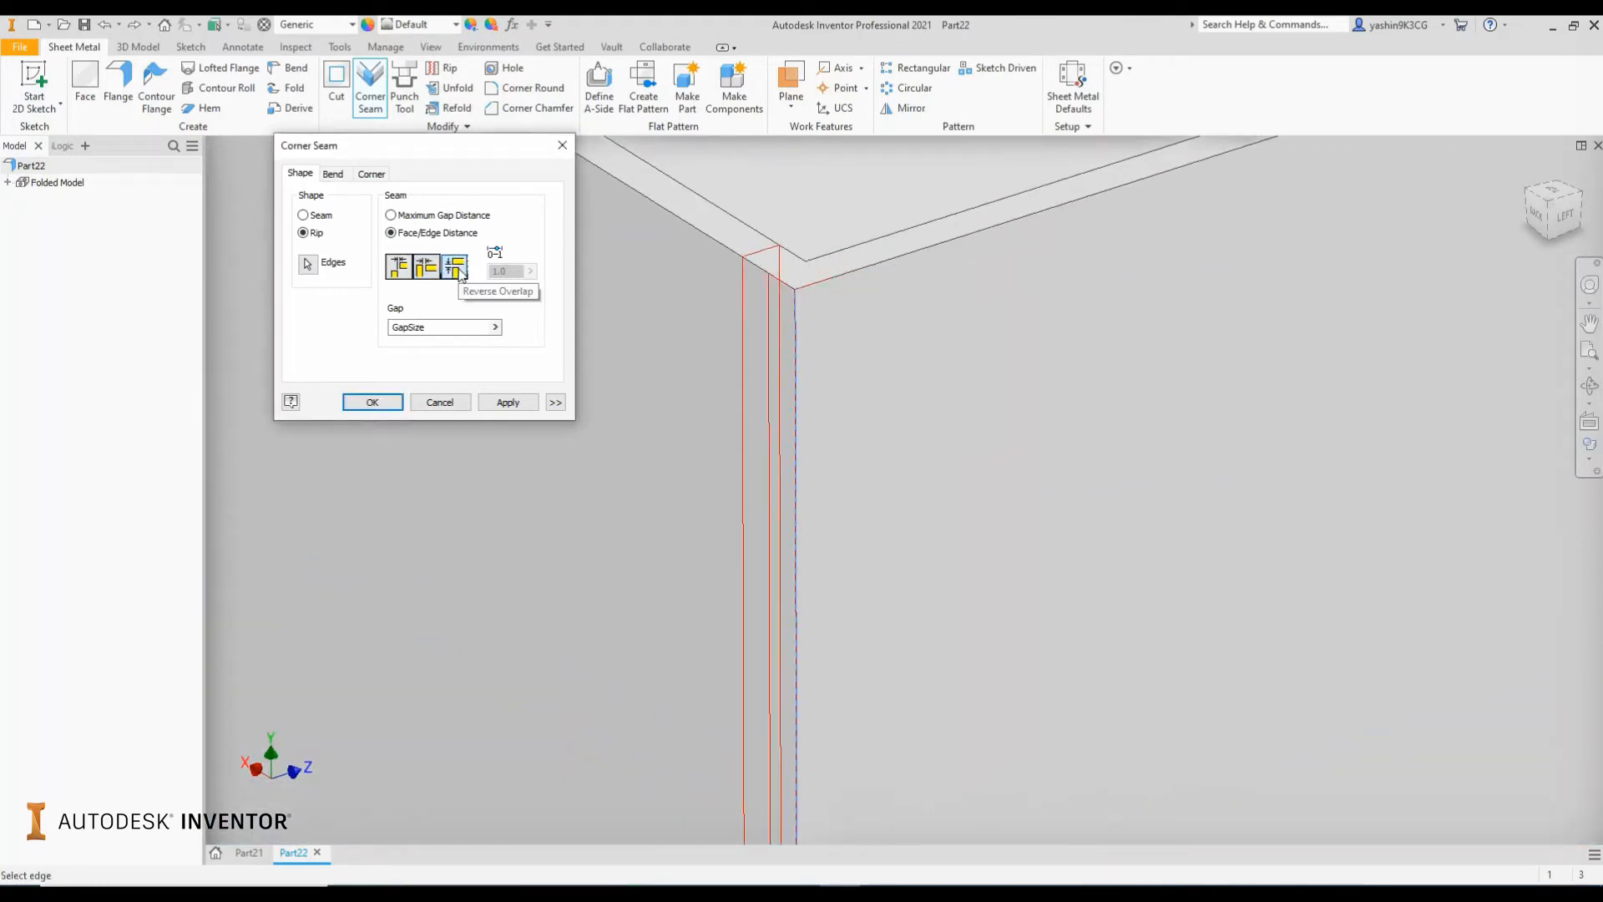
# Set the seam to the non-overlapping gap type and apply the rip to both selected corners.
pyautogui.click(400, 267)
pyautogui.scroll(-3, 931, 351)
pyautogui.scroll(1, 930, 350)
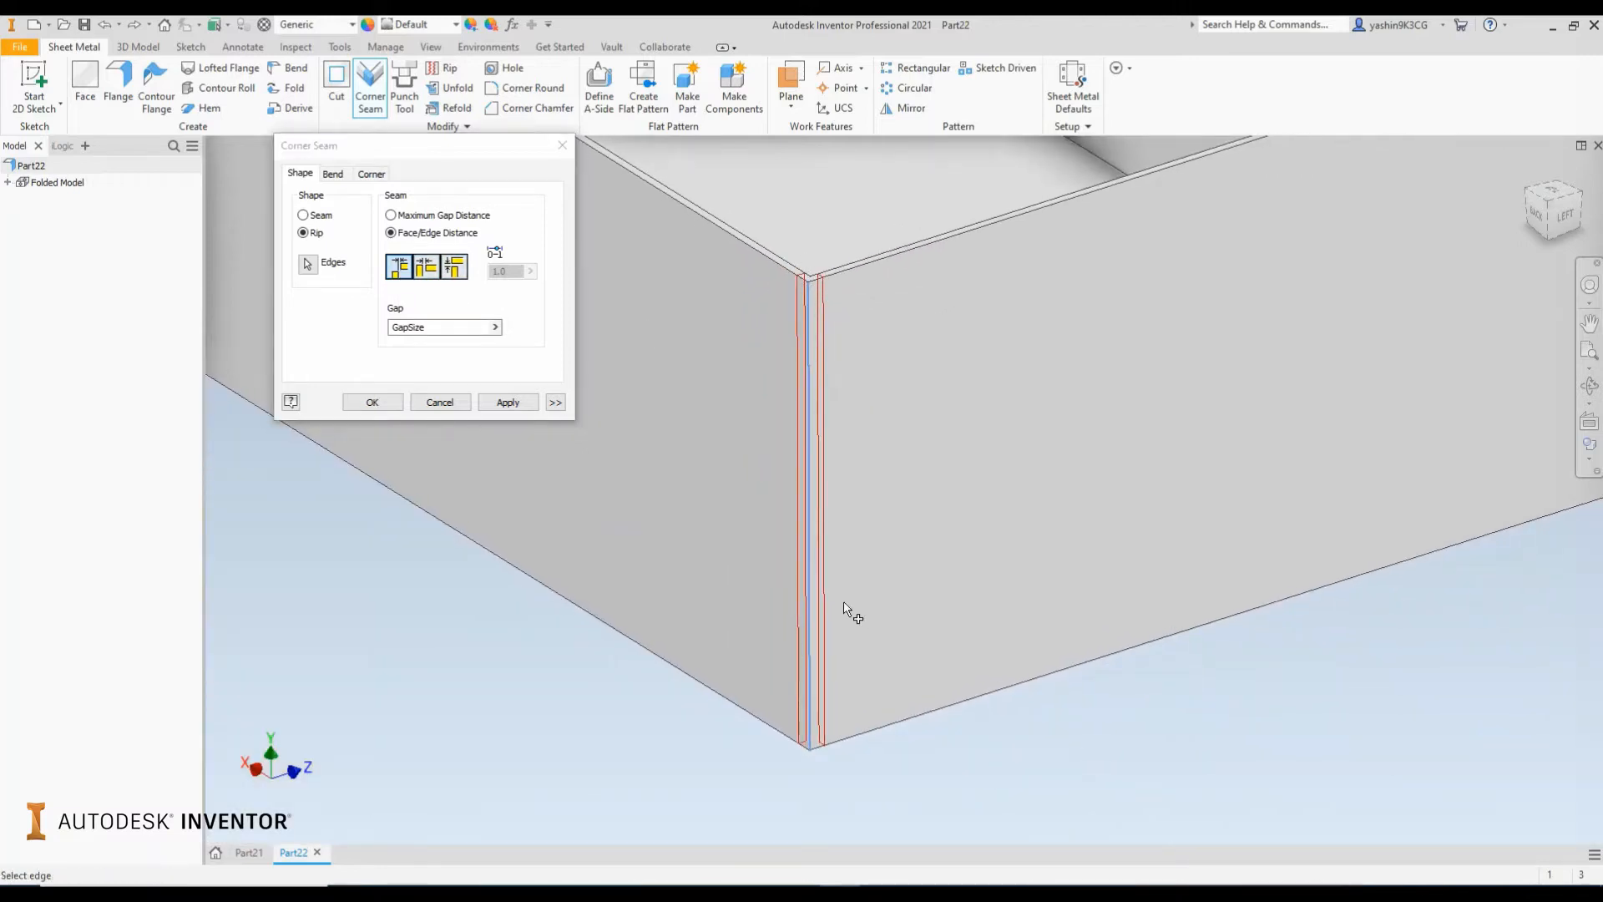
pyautogui.scroll(3, 822, 614)
pyautogui.scroll(-3, 816, 608)
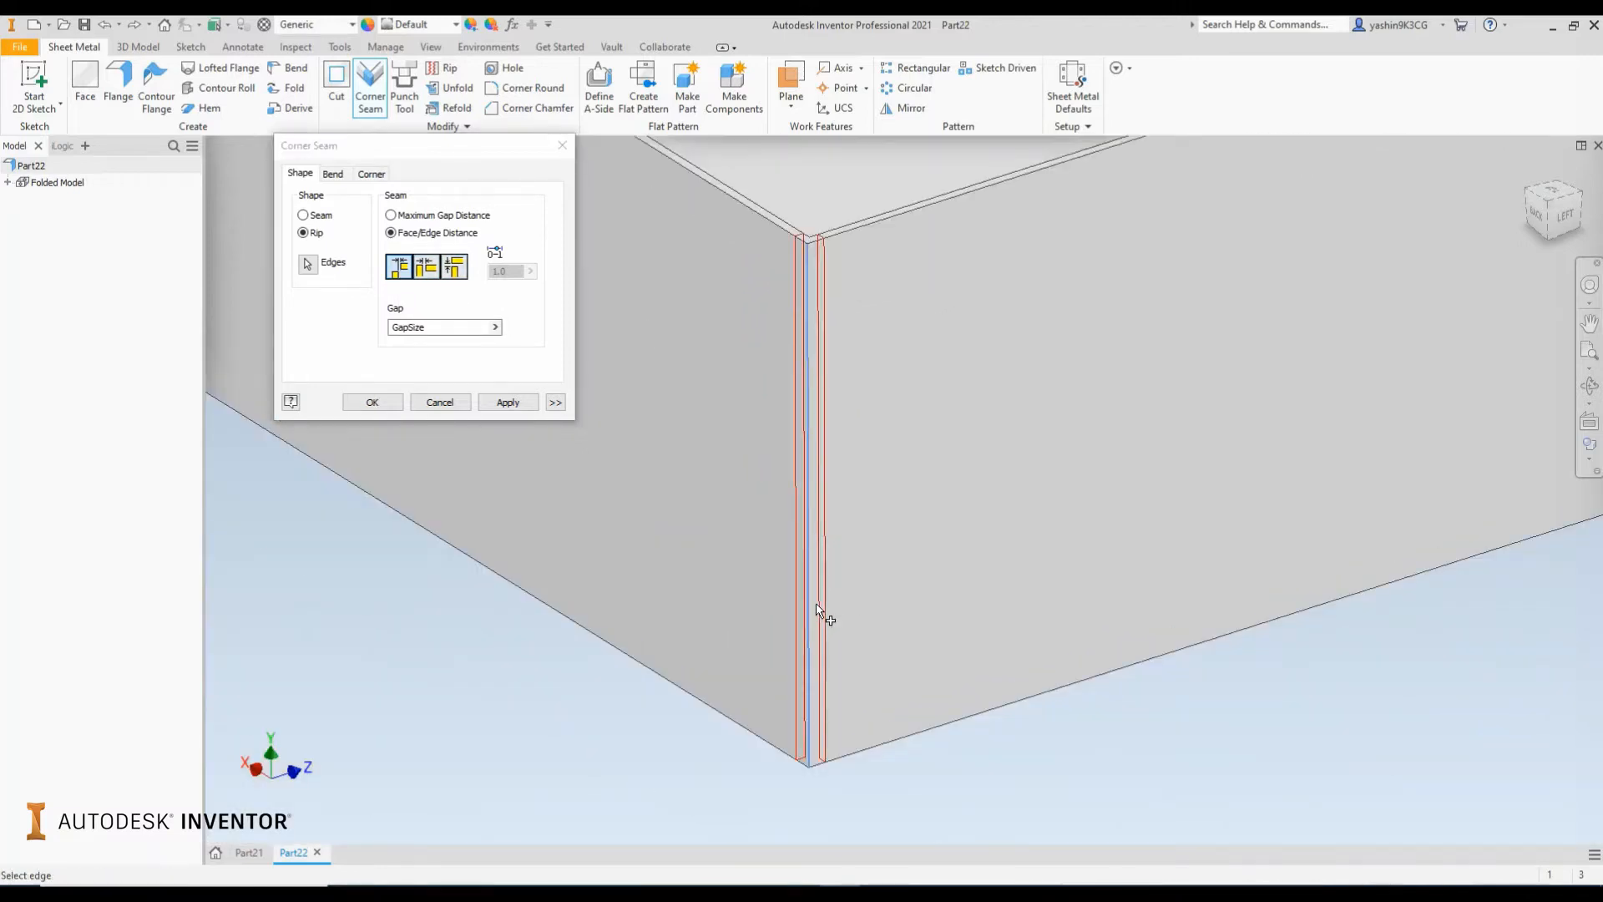
pyautogui.click(508, 403)
# Select the two vertical corner edges at the opposite end of the box for a second rip.
pyautogui.scroll(-5, 814, 760)
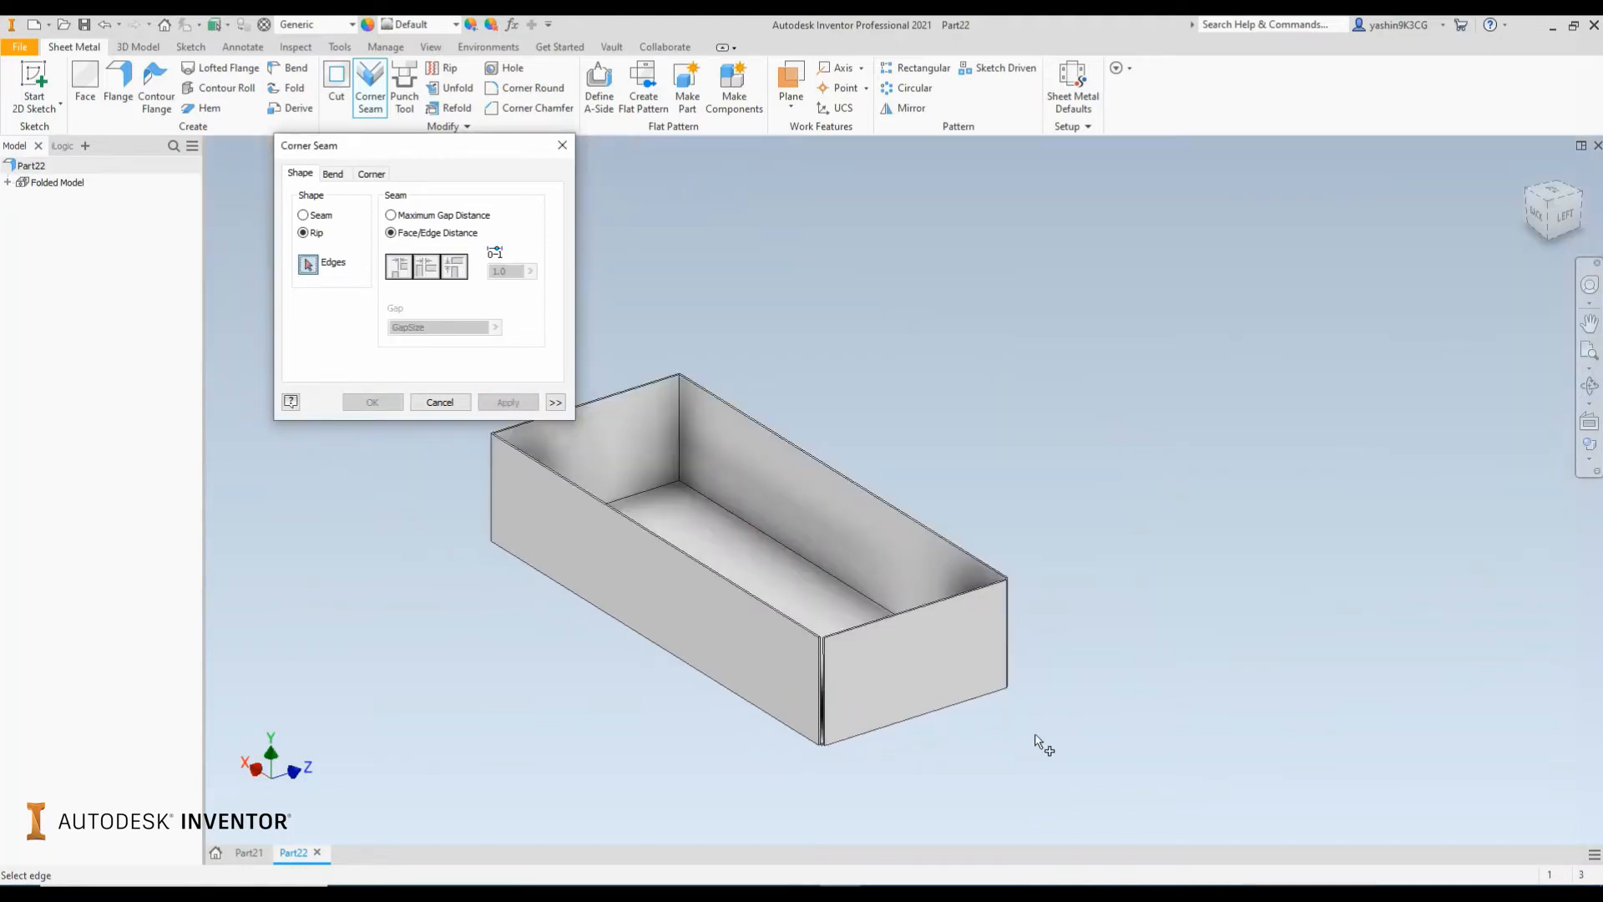
pyautogui.keyDown('shift'); pyautogui.moveTo(1038, 744); pyautogui.dragTo(857, 722, button='middle'); pyautogui.keyUp('shift')
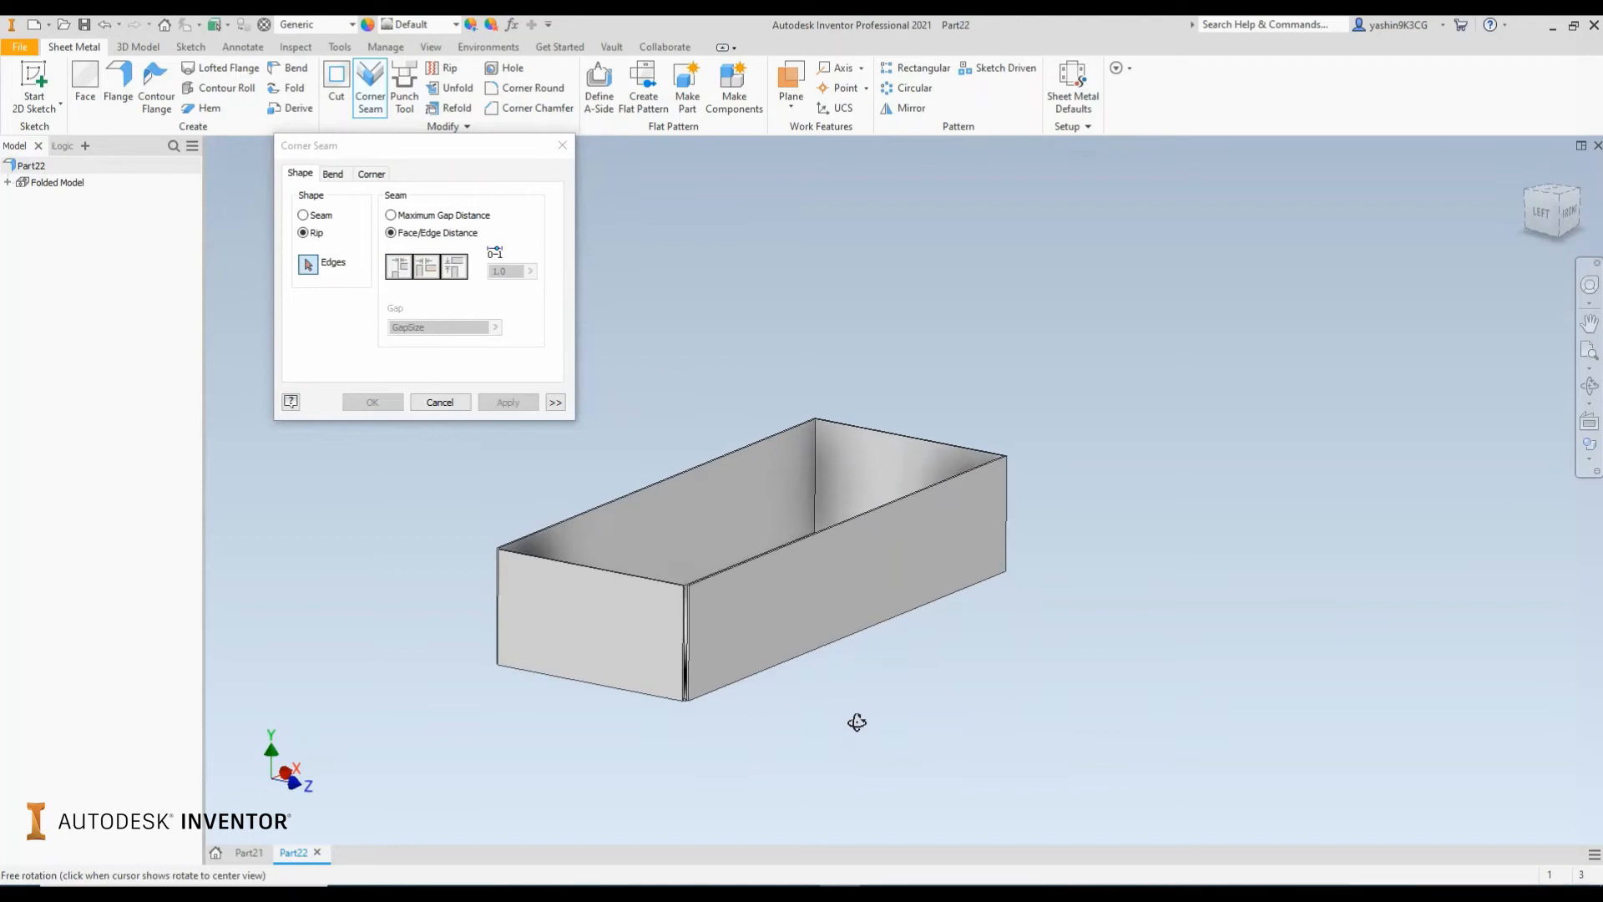
pyautogui.scroll(8, 726, 643)
pyautogui.scroll(-8, 654, 551)
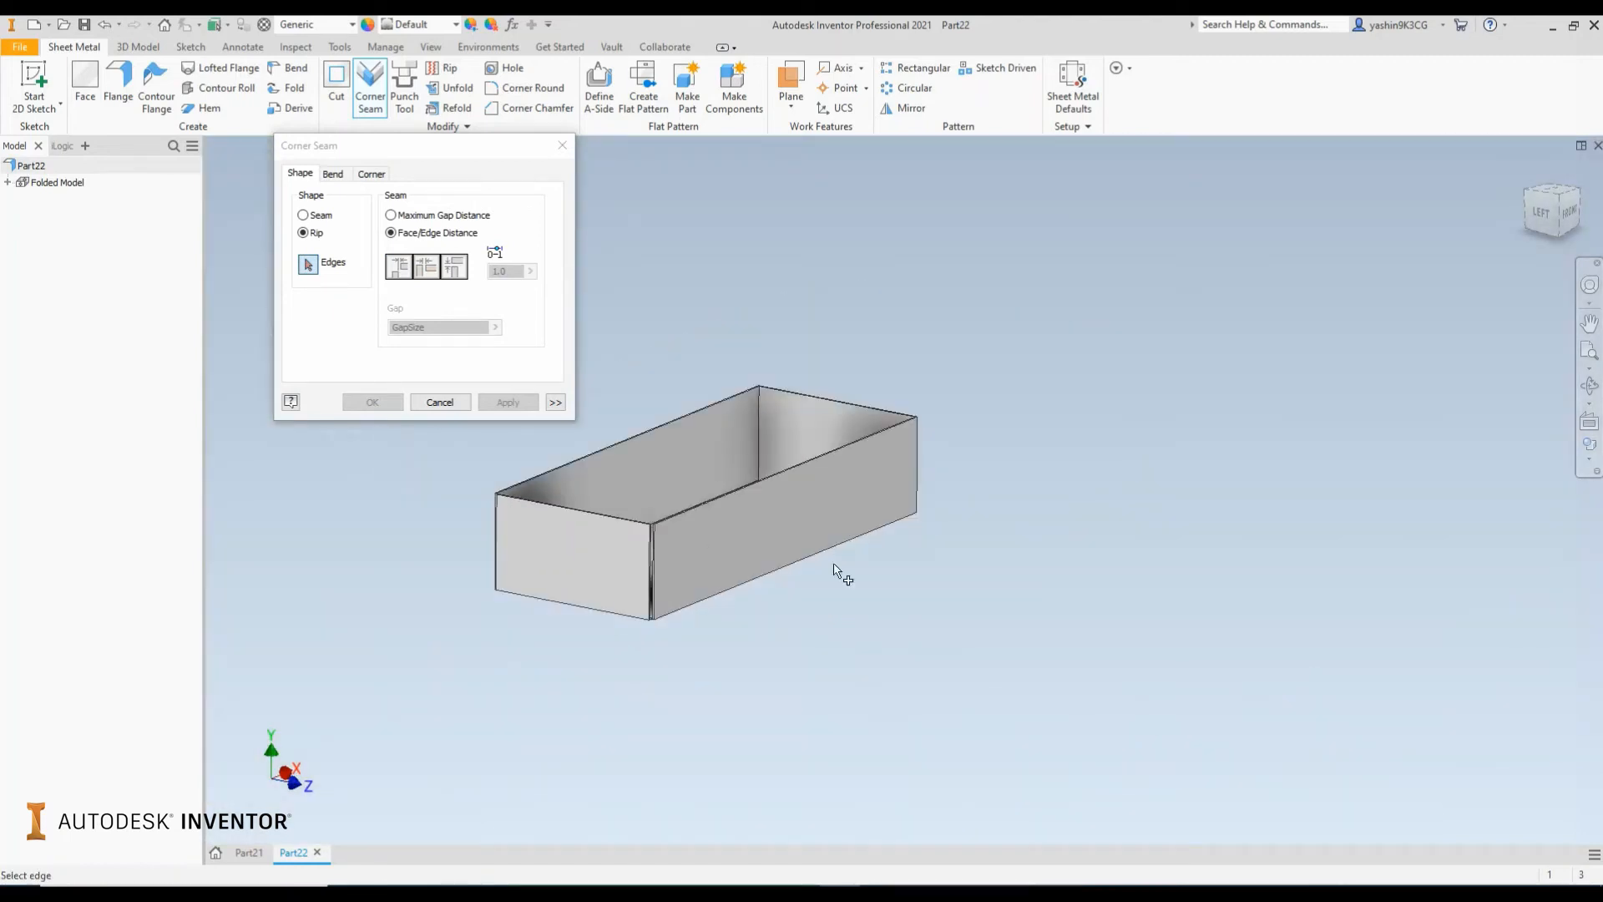
pyautogui.keyDown('shift'); pyautogui.moveTo(841, 566); pyautogui.dragTo(713, 594, button='middle'); pyautogui.keyUp('shift')
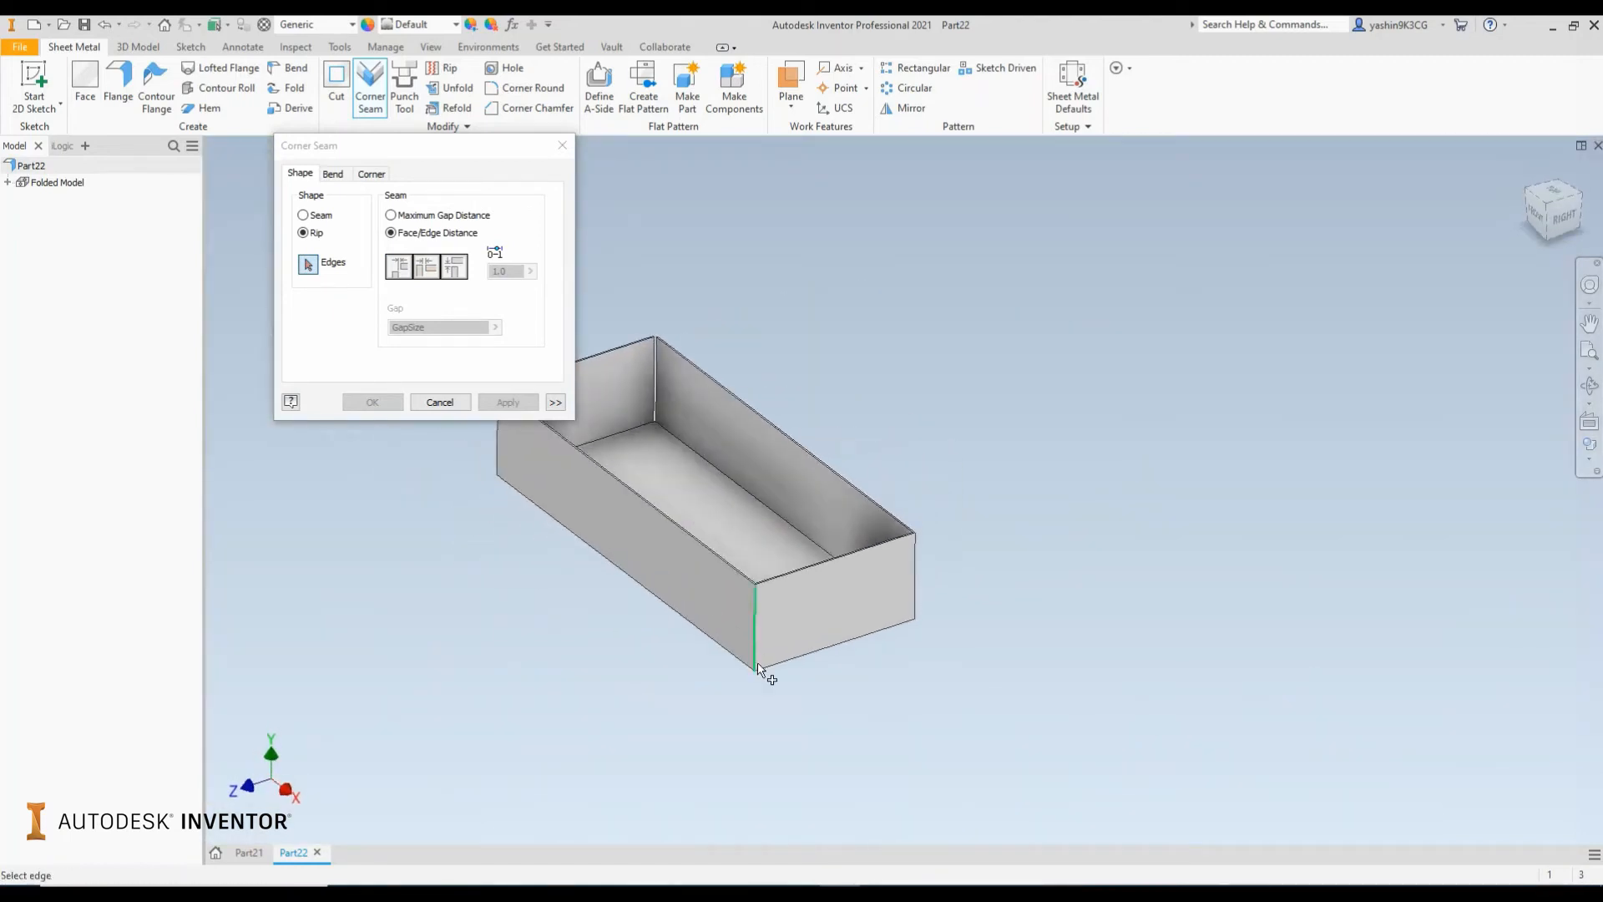
pyautogui.scroll(8, 764, 659)
pyautogui.click(731, 506)
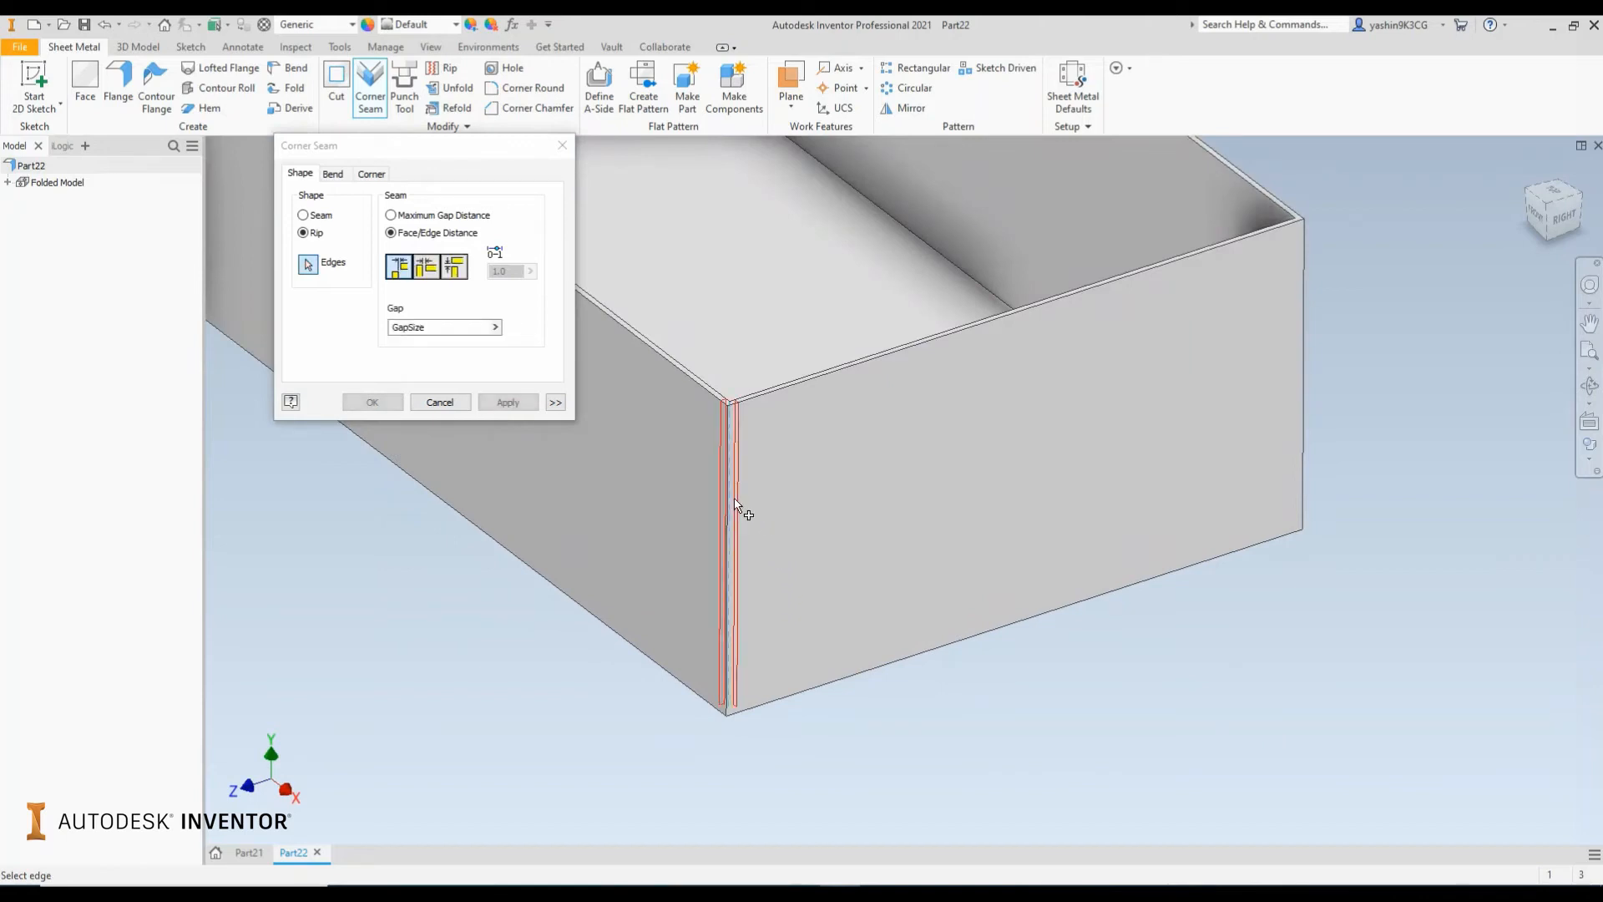
pyautogui.click(1298, 325)
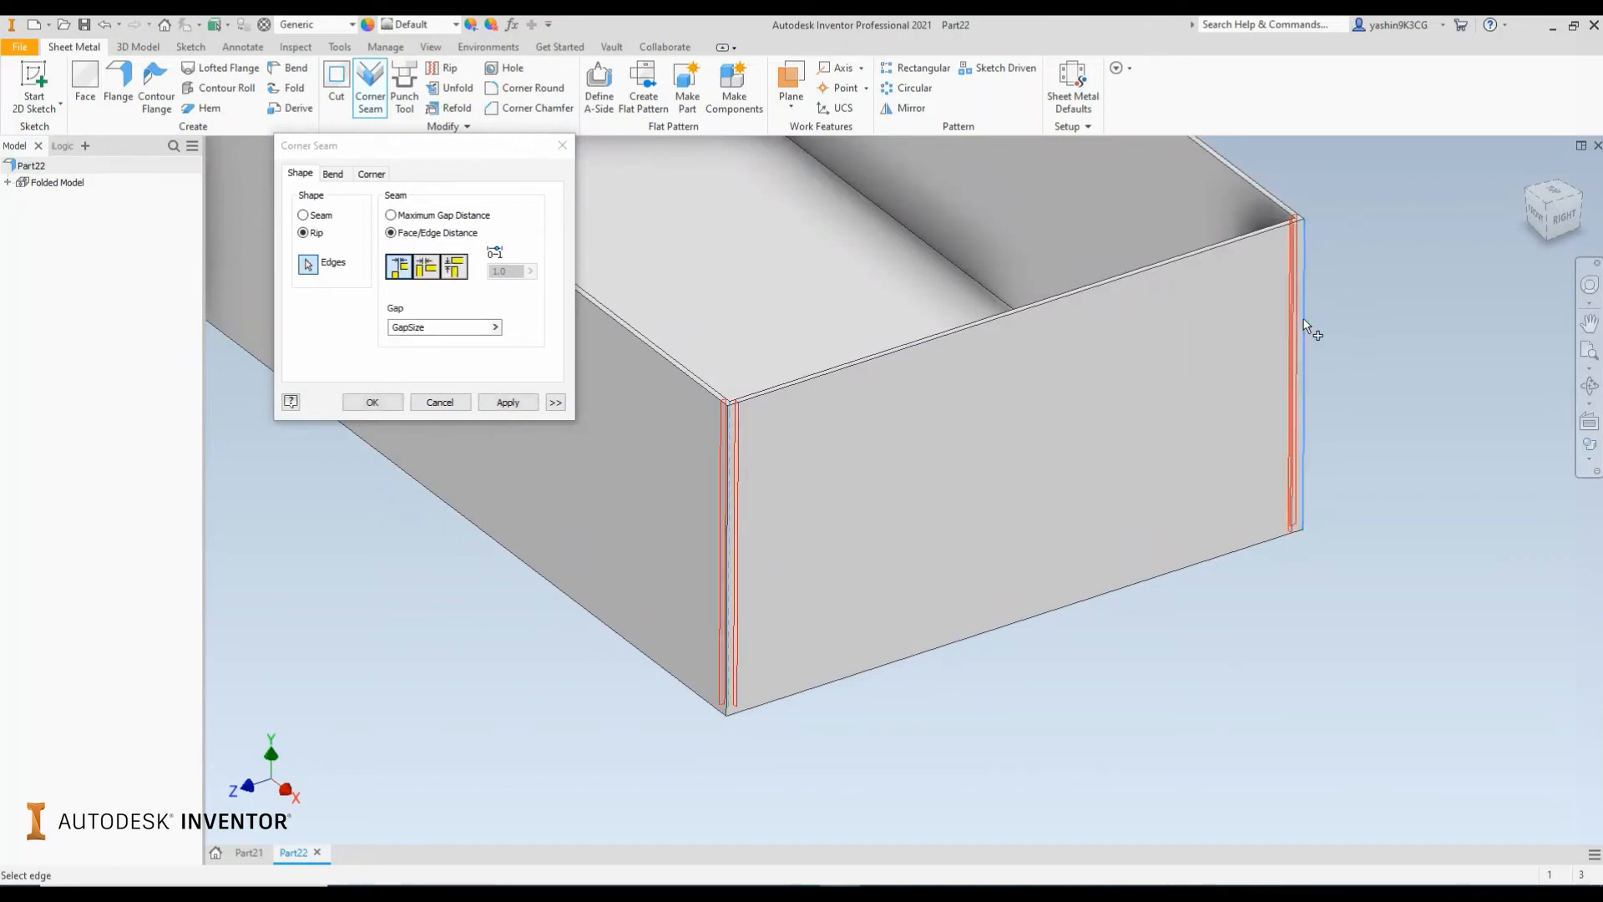
# Apply the non-overlapping rip with the GapSize gap to the opposite end's corners and finish the Corner Seam command.
pyautogui.scroll(4, 655, 451)
pyautogui.click(400, 269)
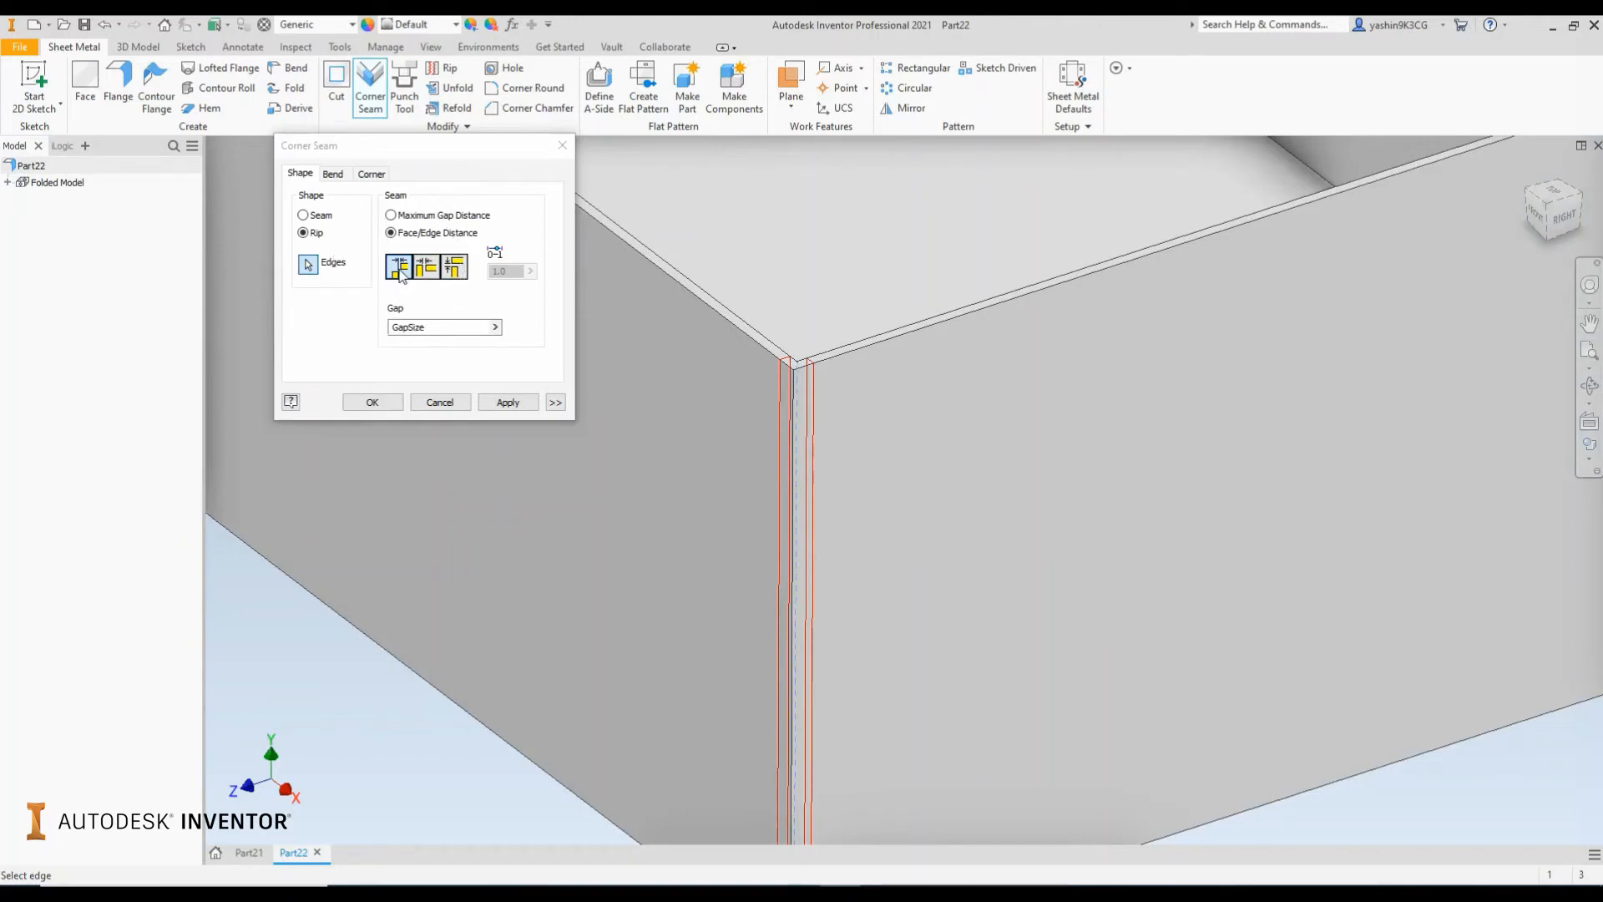
pyautogui.scroll(-4, 597, 403)
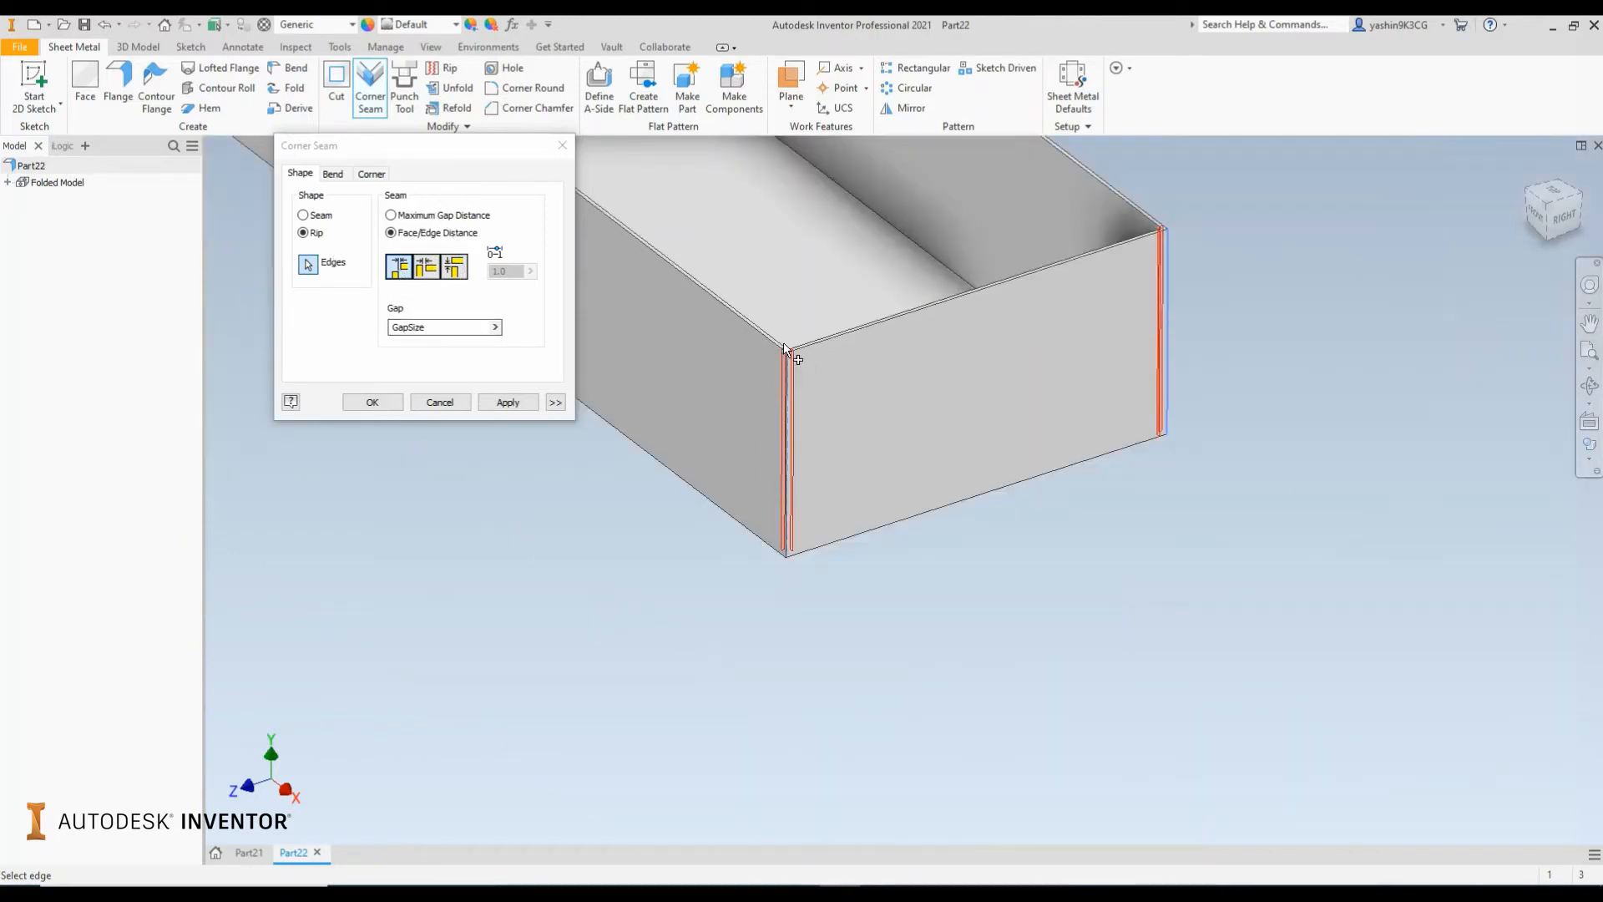
pyautogui.click(508, 403)
pyautogui.keyDown('shift'); pyautogui.moveTo(940, 468); pyautogui.dragTo(995, 455, button='middle'); pyautogui.keyUp('shift')
pyautogui.click(568, 147)
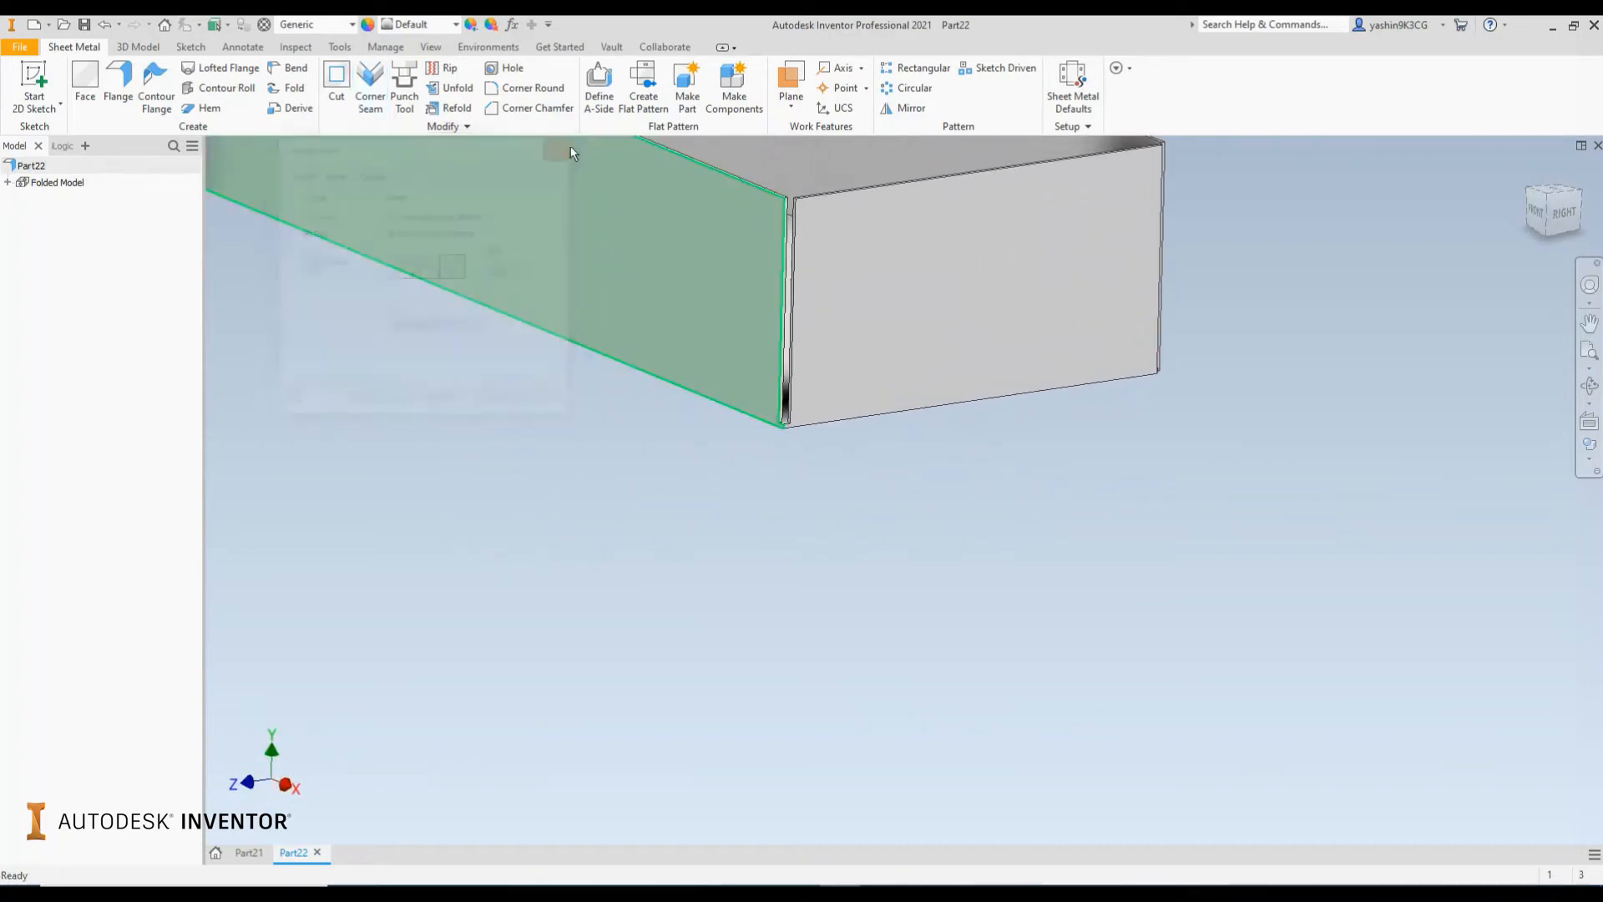
# Examine the ripped corners of the box from inside and outside, down to where the walls meet the floor.
pyautogui.keyDown('shift'); pyautogui.moveTo(629, 359); pyautogui.dragTo(818, 605, button='middle'); pyautogui.keyUp('shift')
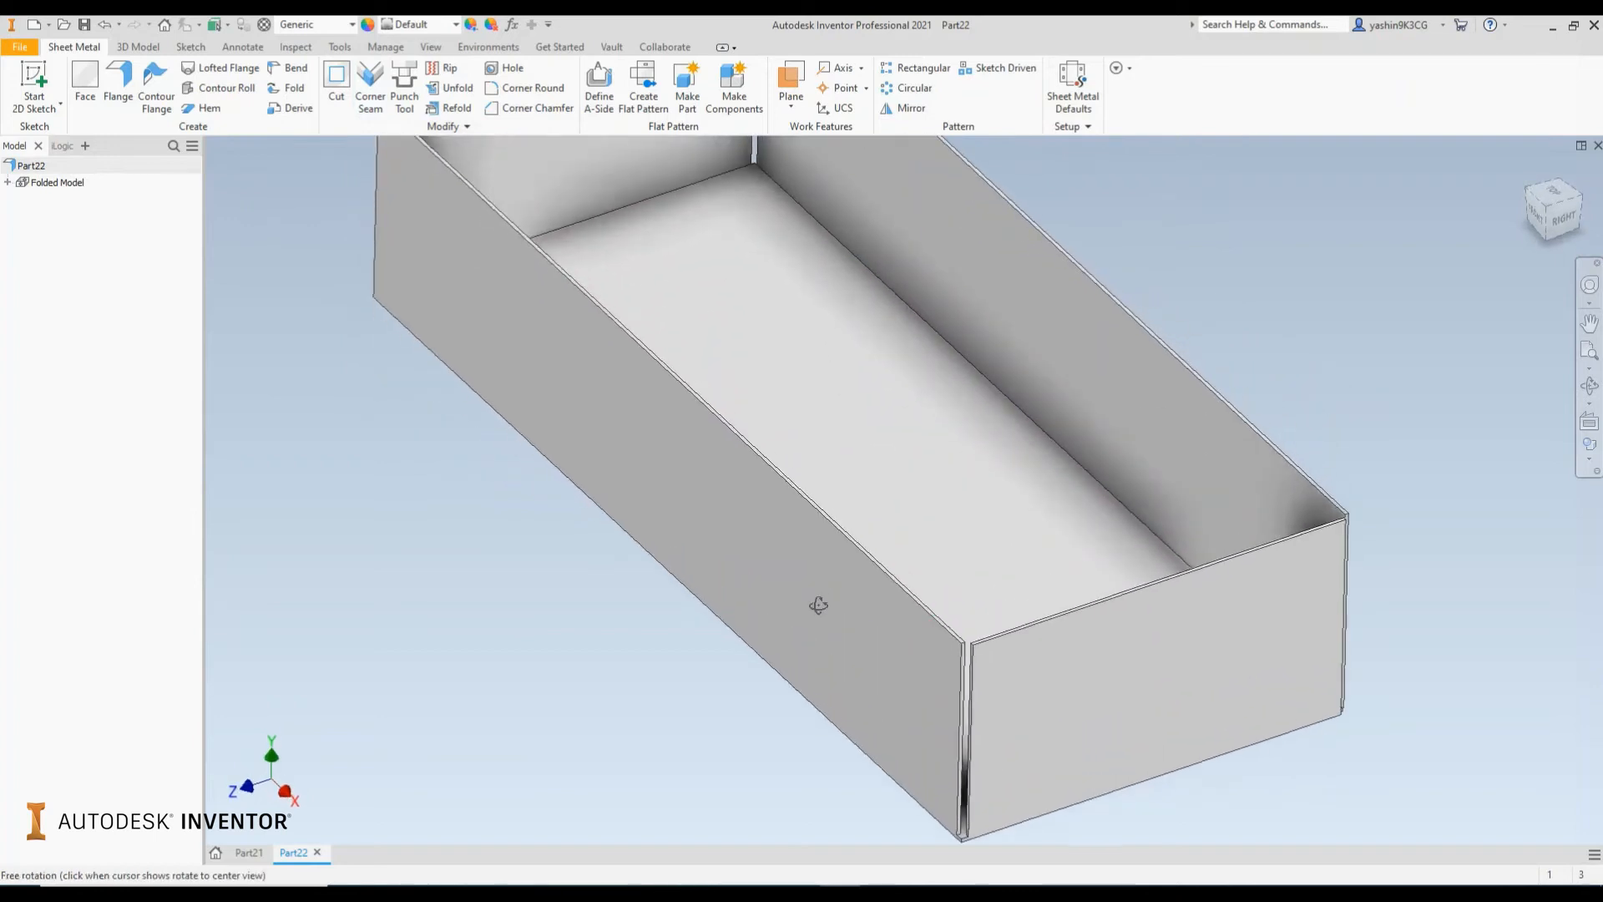
pyautogui.scroll(-3, 817, 497)
pyautogui.scroll(7, 779, 296)
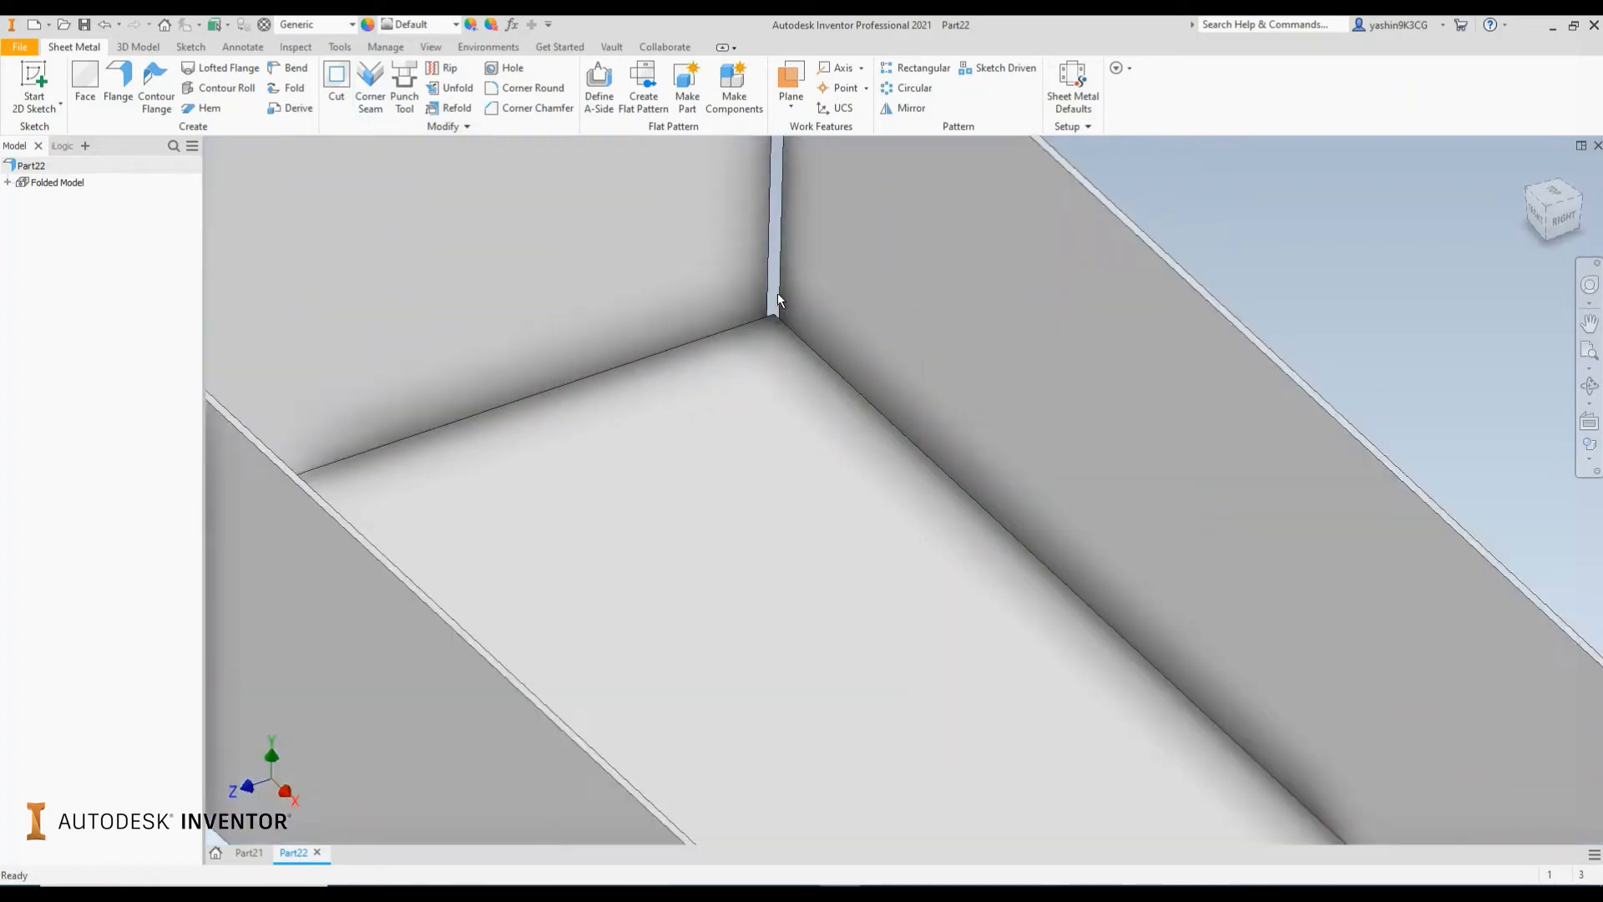
pyautogui.scroll(-2, 779, 299)
pyautogui.scroll(-5, 758, 350)
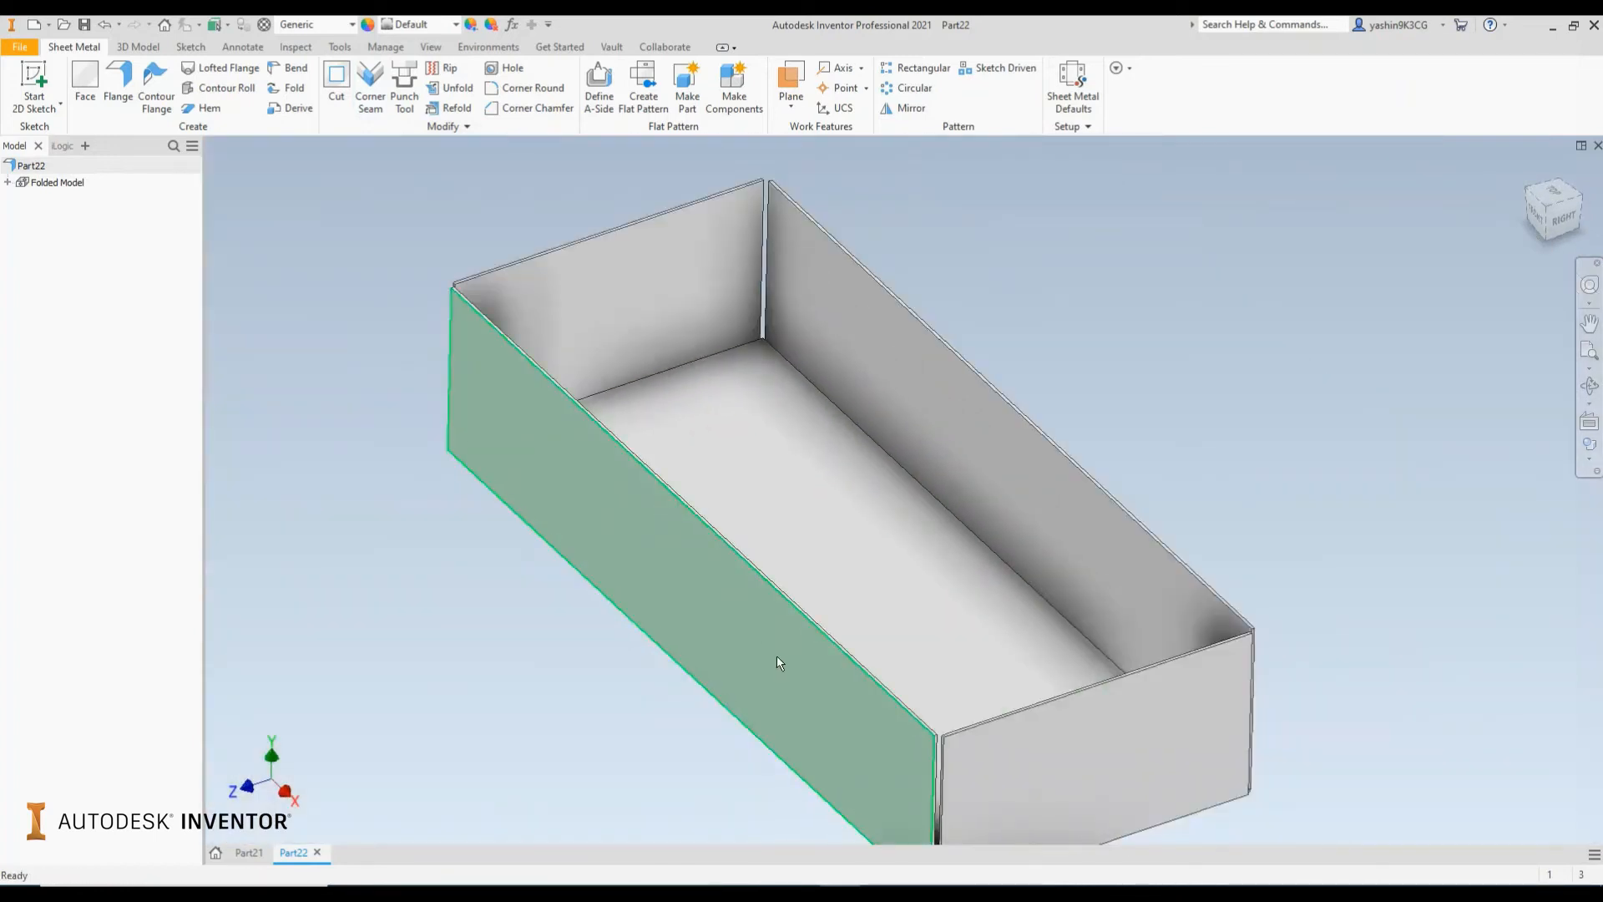
pyautogui.keyDown('shift'); pyautogui.moveTo(776, 657); pyautogui.dragTo(748, 652, button='middle'); pyautogui.keyUp('shift')
pyautogui.click(868, 559)
pyautogui.moveTo(832, 613); pyautogui.dragTo(819, 469, button='middle')
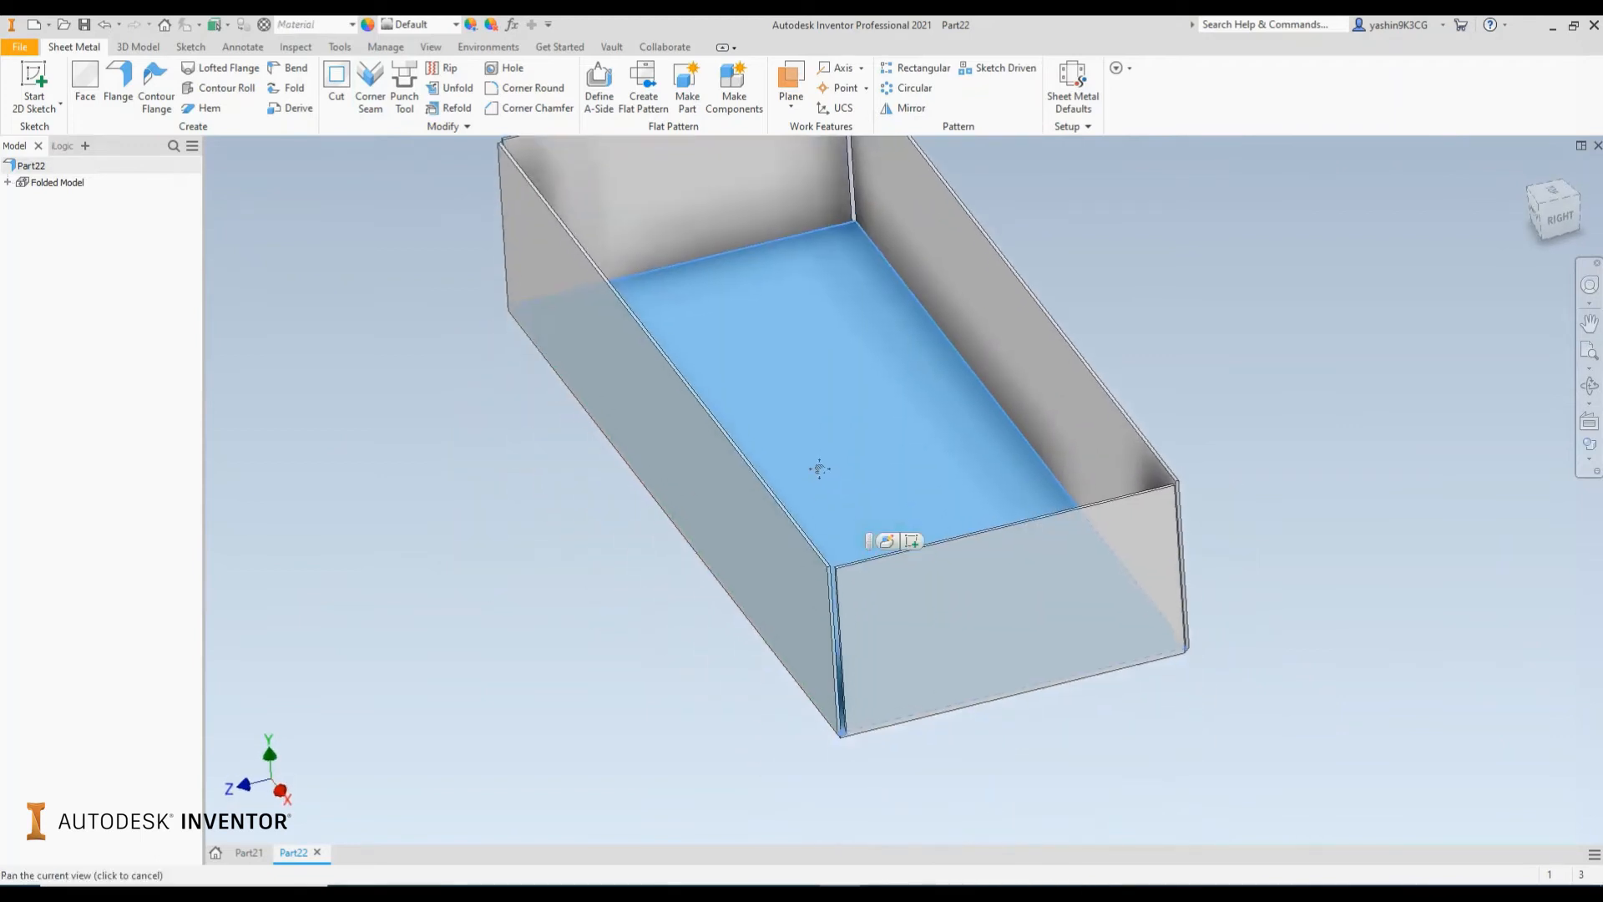
pyautogui.click(778, 750)
pyautogui.keyDown('shift'); pyautogui.moveTo(835, 785); pyautogui.dragTo(855, 744, button='middle'); pyautogui.keyUp('shift')
pyautogui.scroll(7, 862, 589)
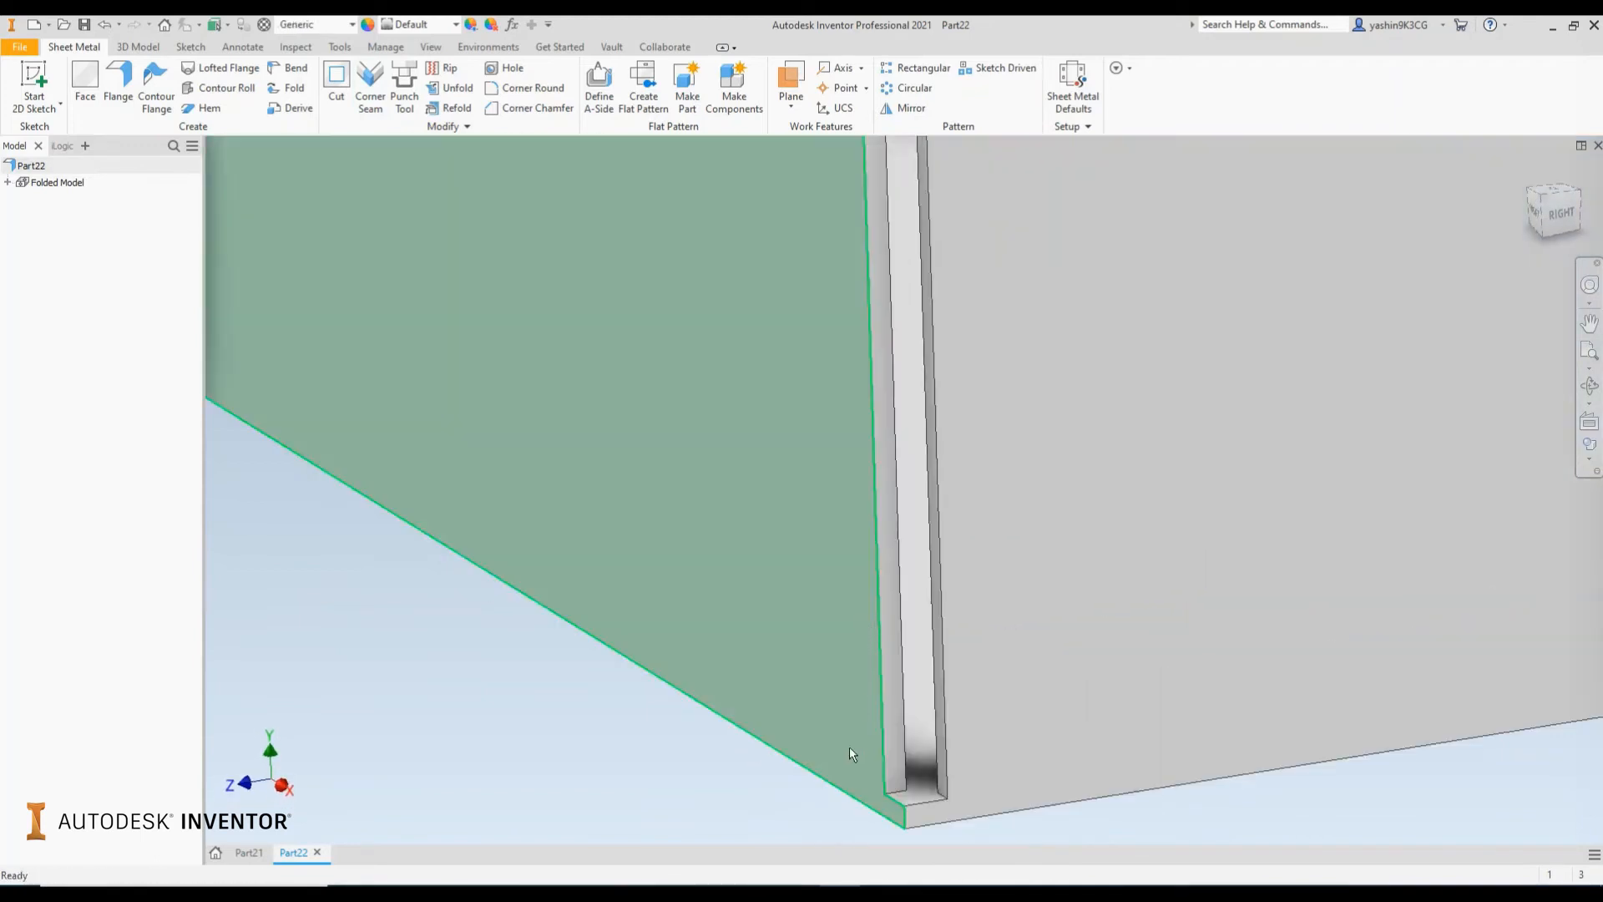
# Bend the bottom edge of the first long wall where it meets the floor, using the BendRadius value.
pyautogui.scroll(2, 849, 747)
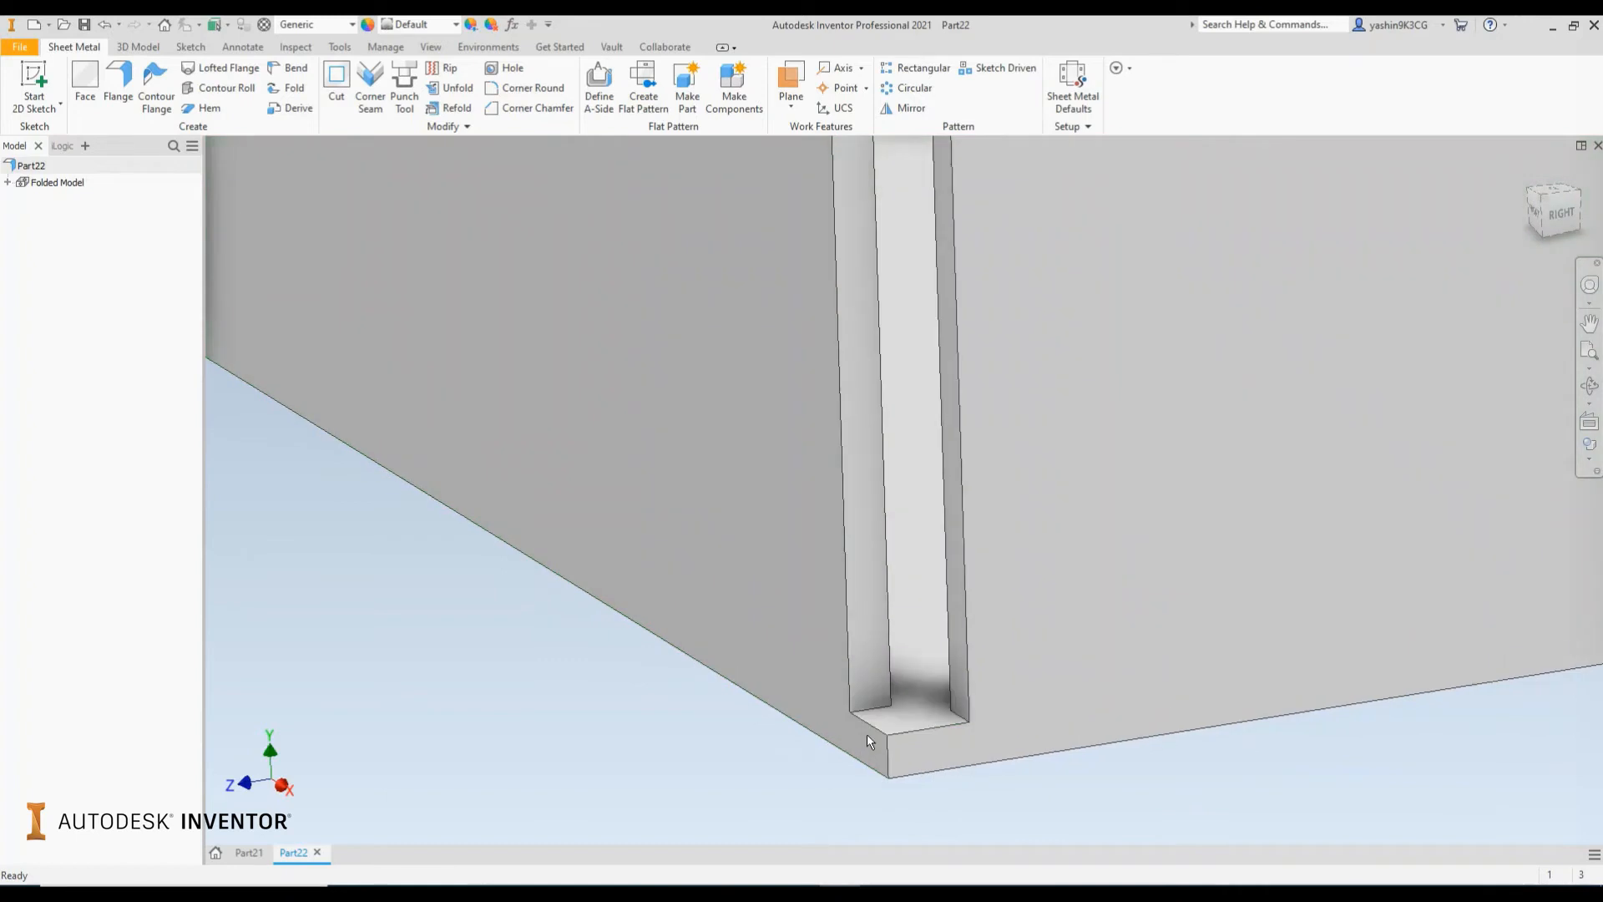
pyautogui.scroll(-4, 852, 738)
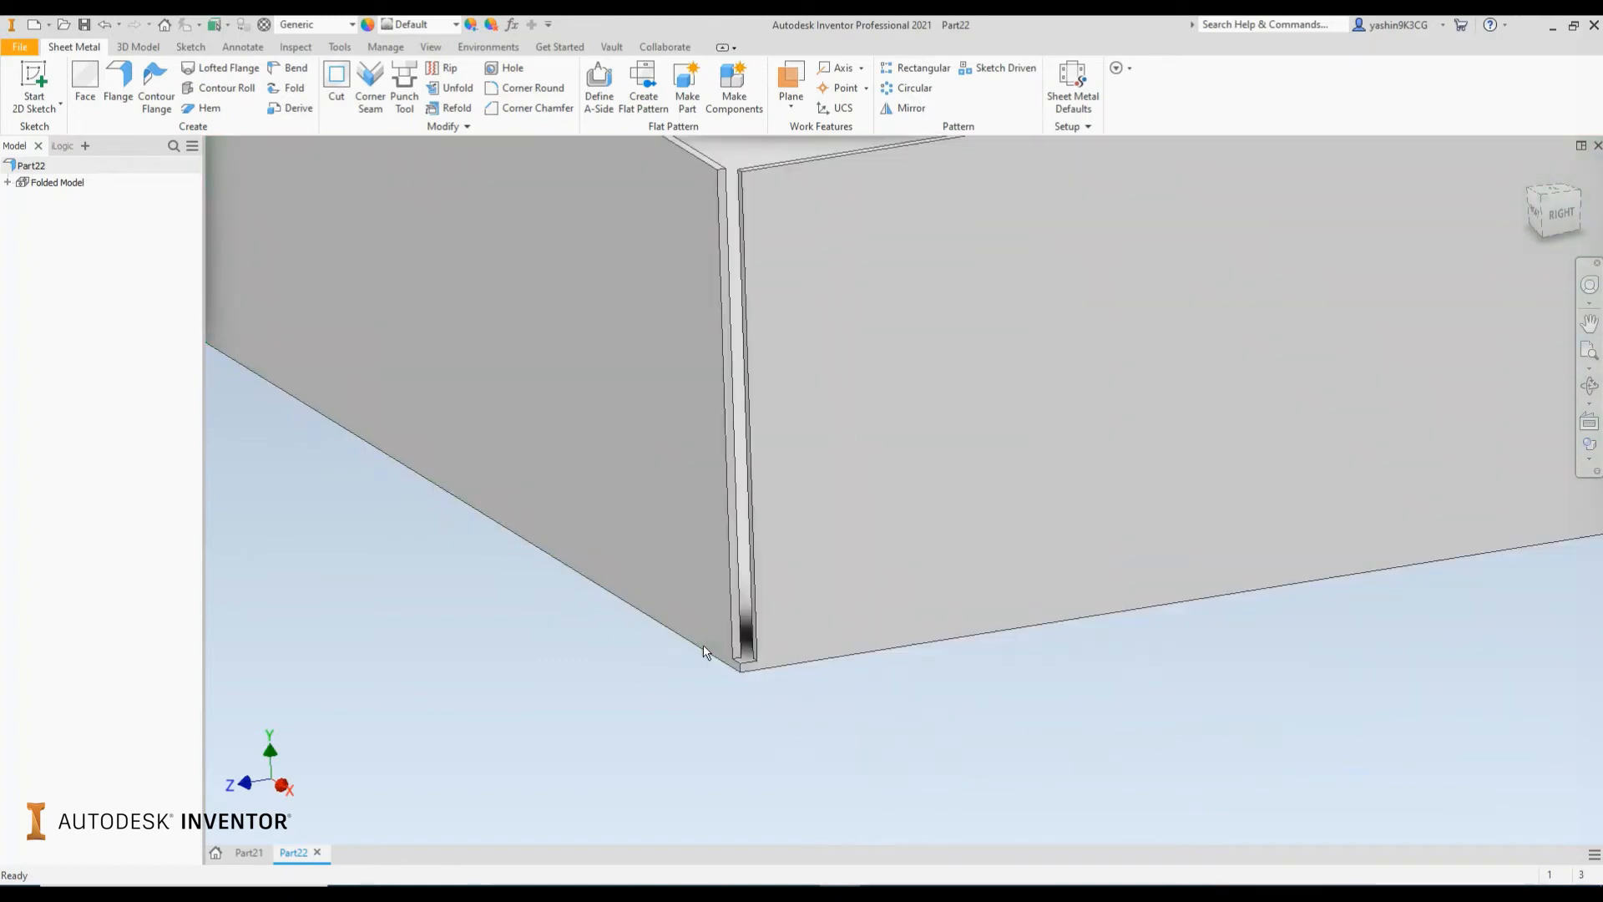
pyautogui.scroll(-3, 703, 644)
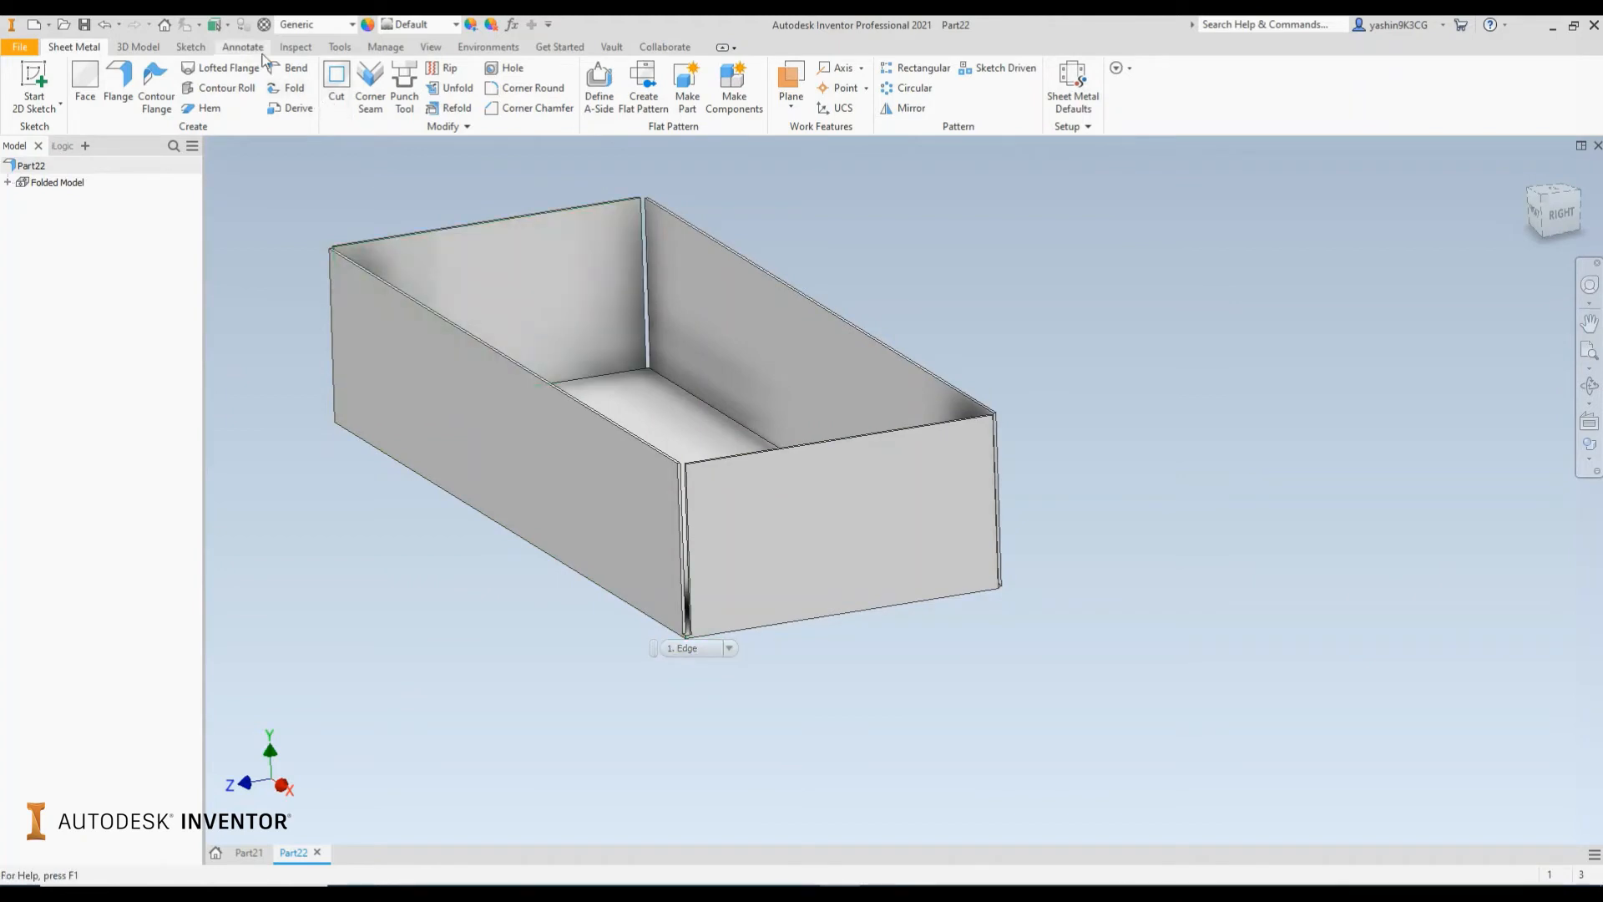
pyautogui.click(288, 70)
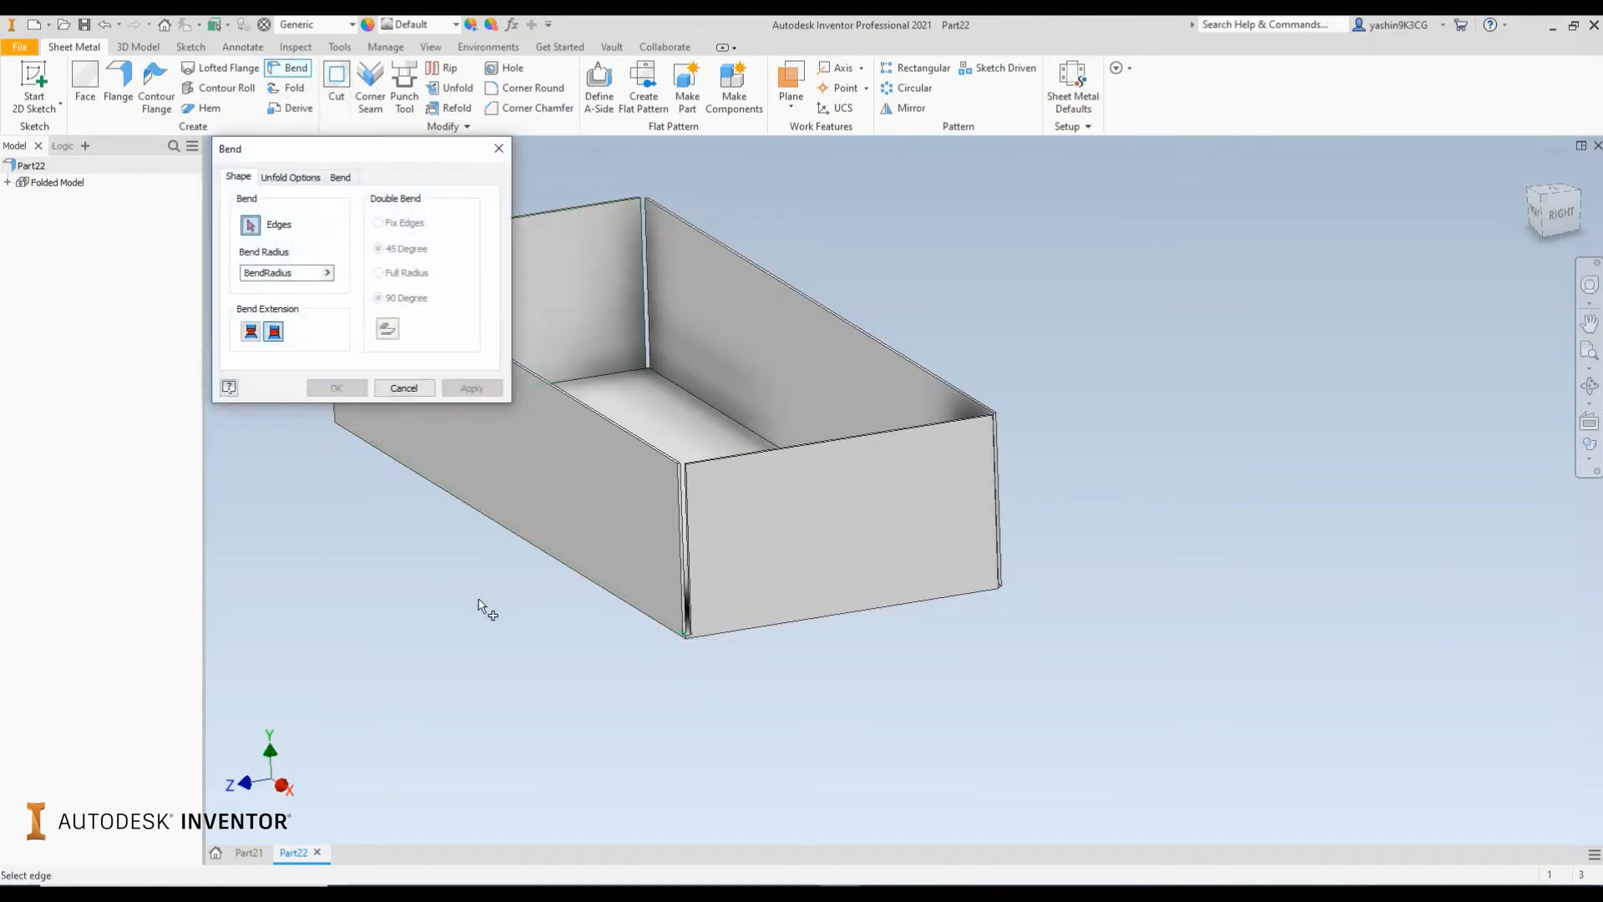
pyautogui.moveTo(475, 603); pyautogui.dragTo(567, 601, button='middle')
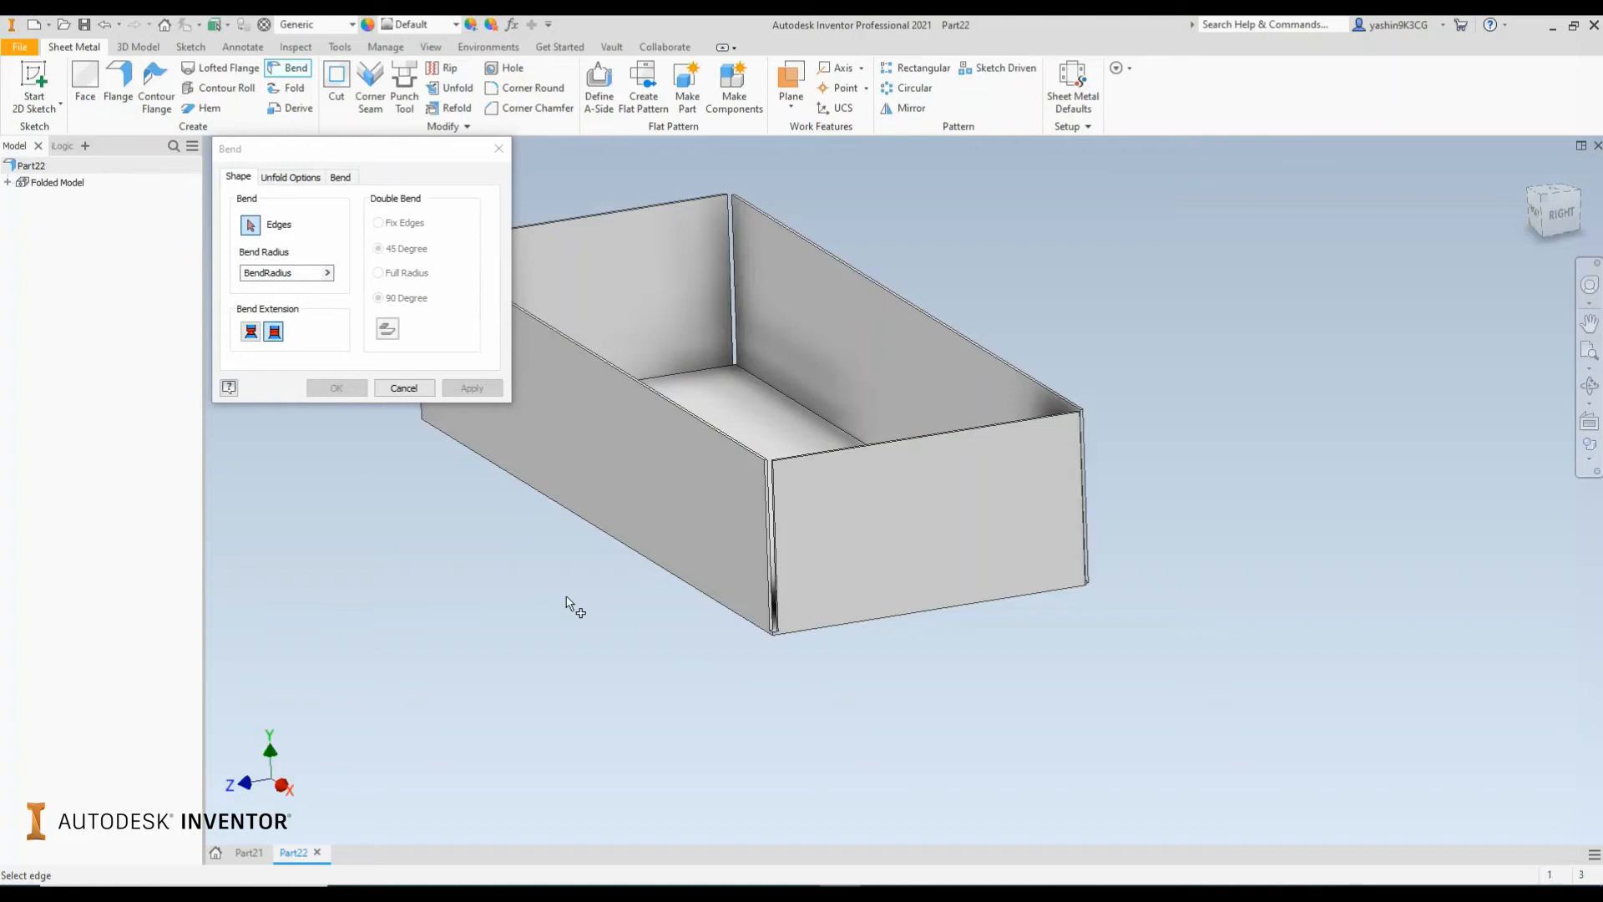
pyautogui.scroll(4, 726, 659)
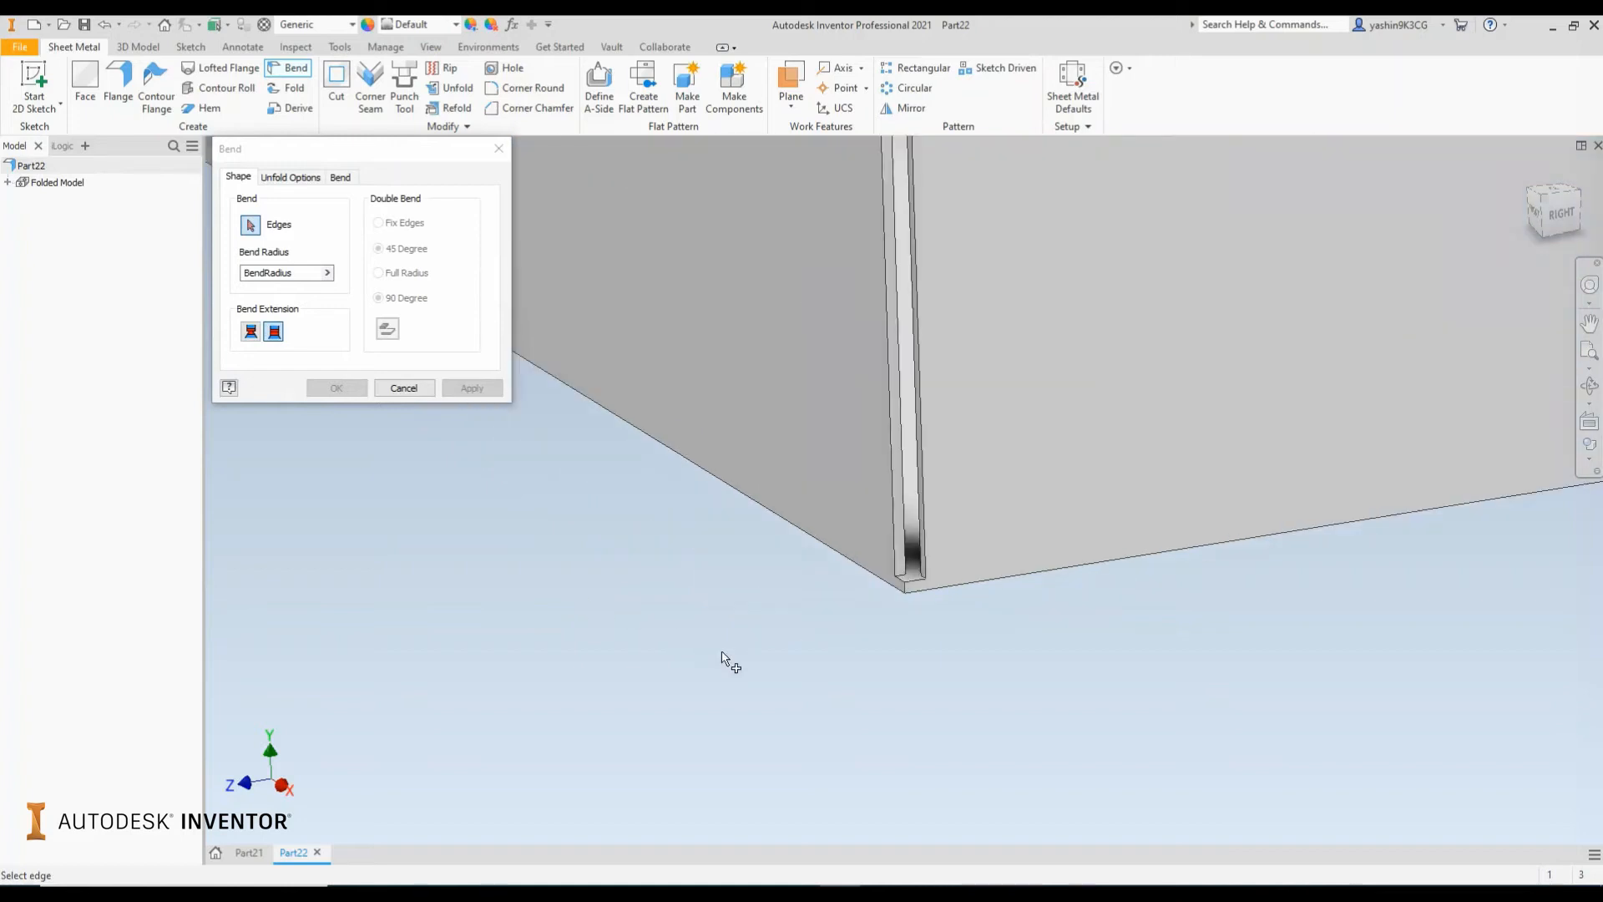
pyautogui.moveTo(762, 611); pyautogui.dragTo(734, 627, button='middle')
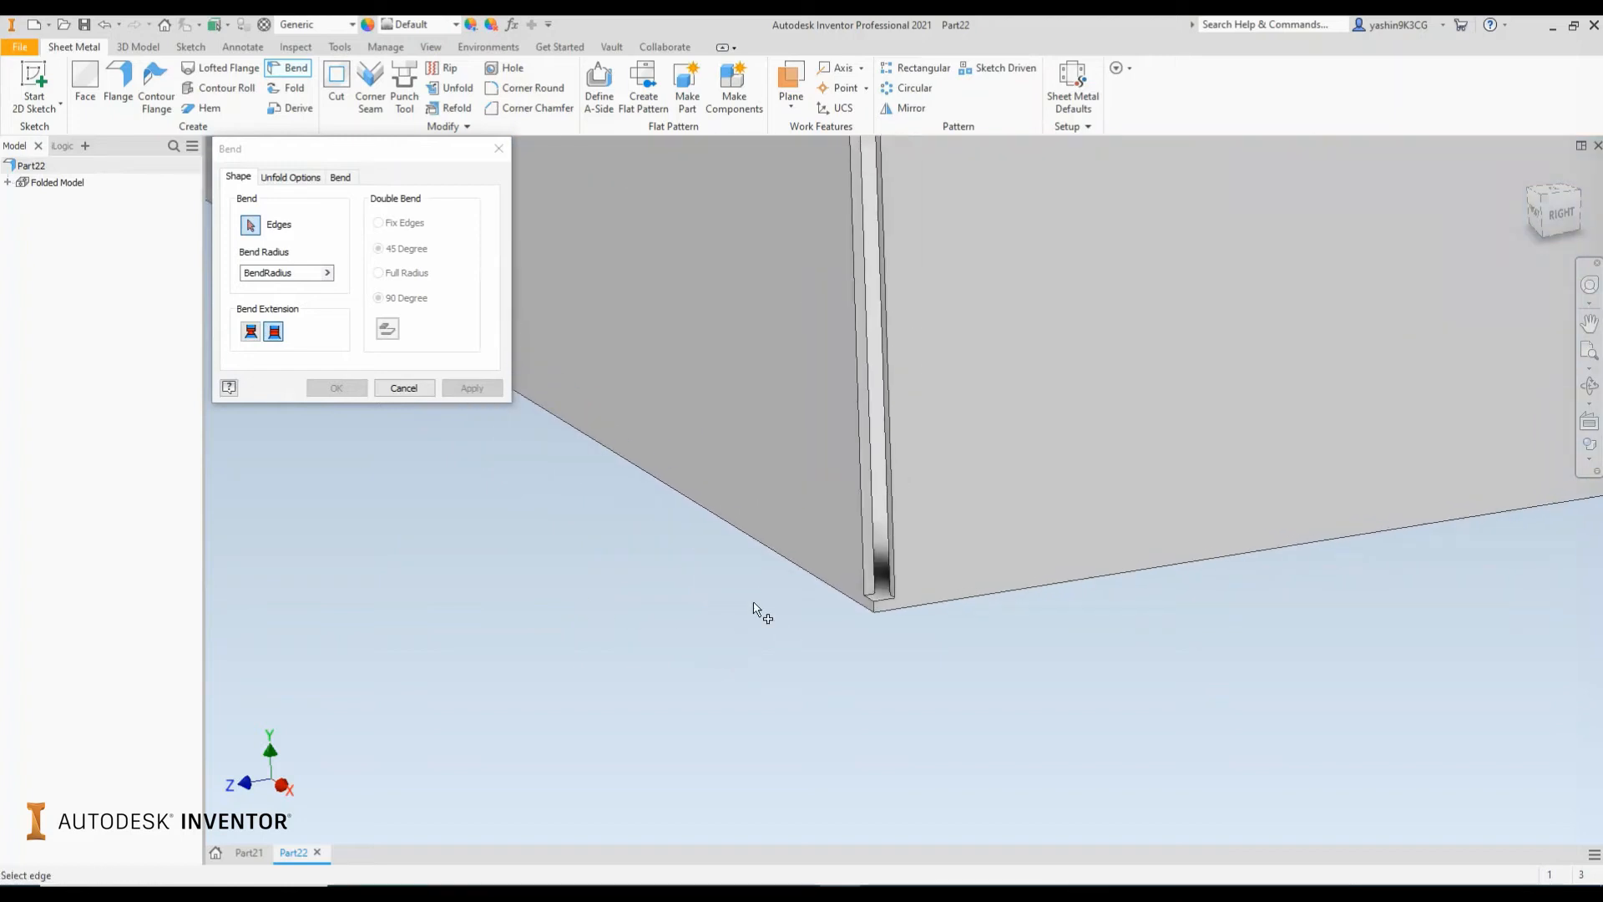
pyautogui.click(751, 541)
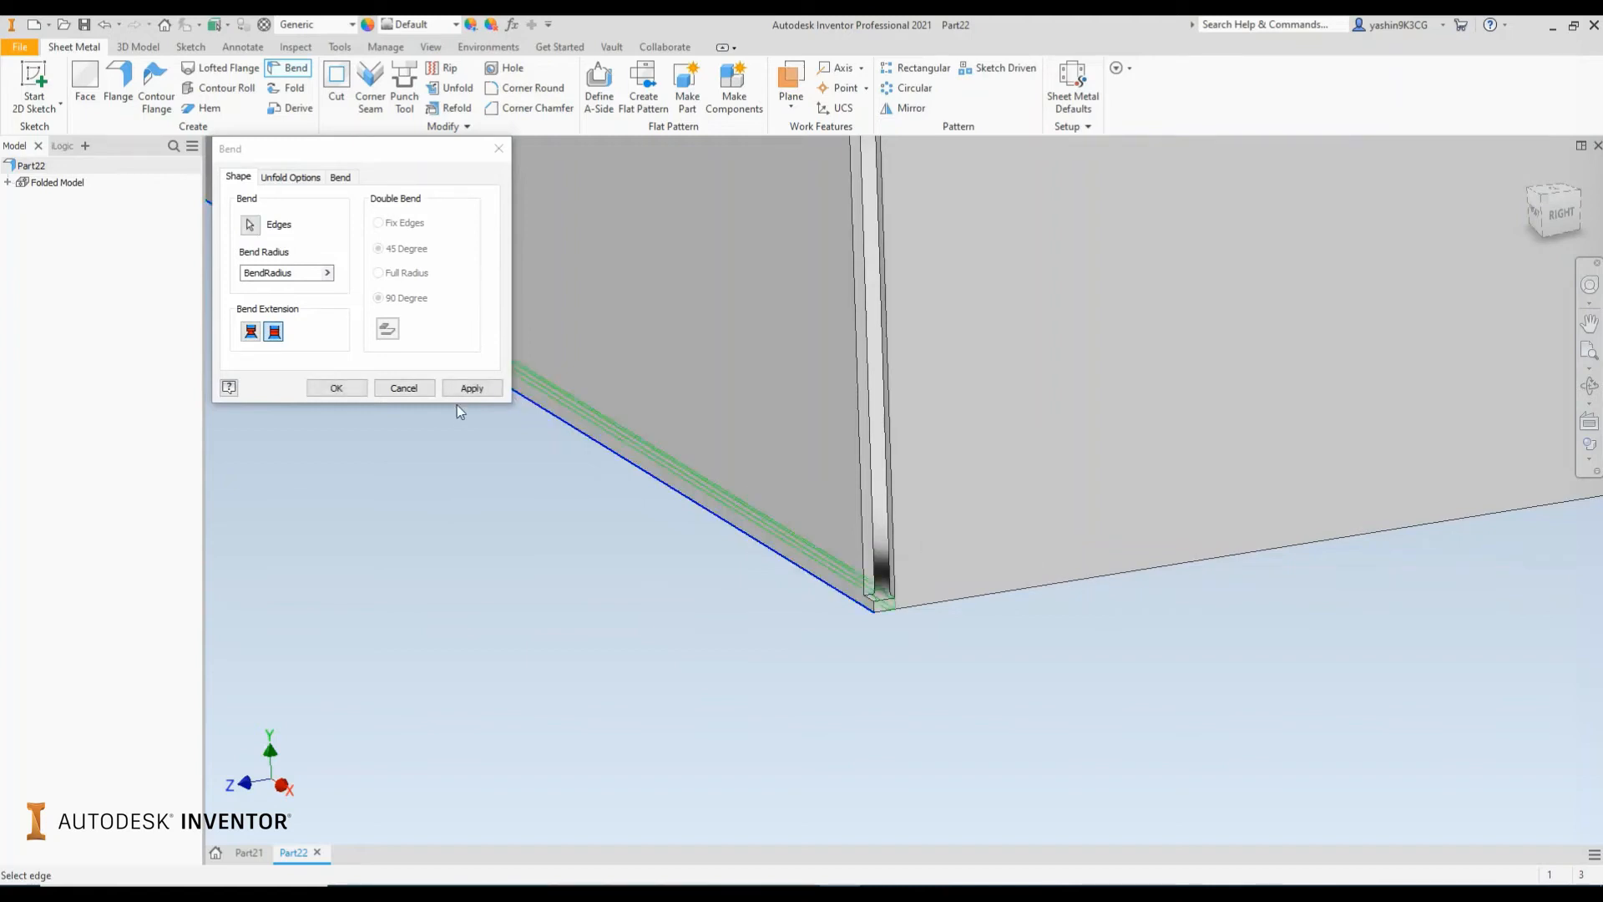
pyautogui.click(472, 388)
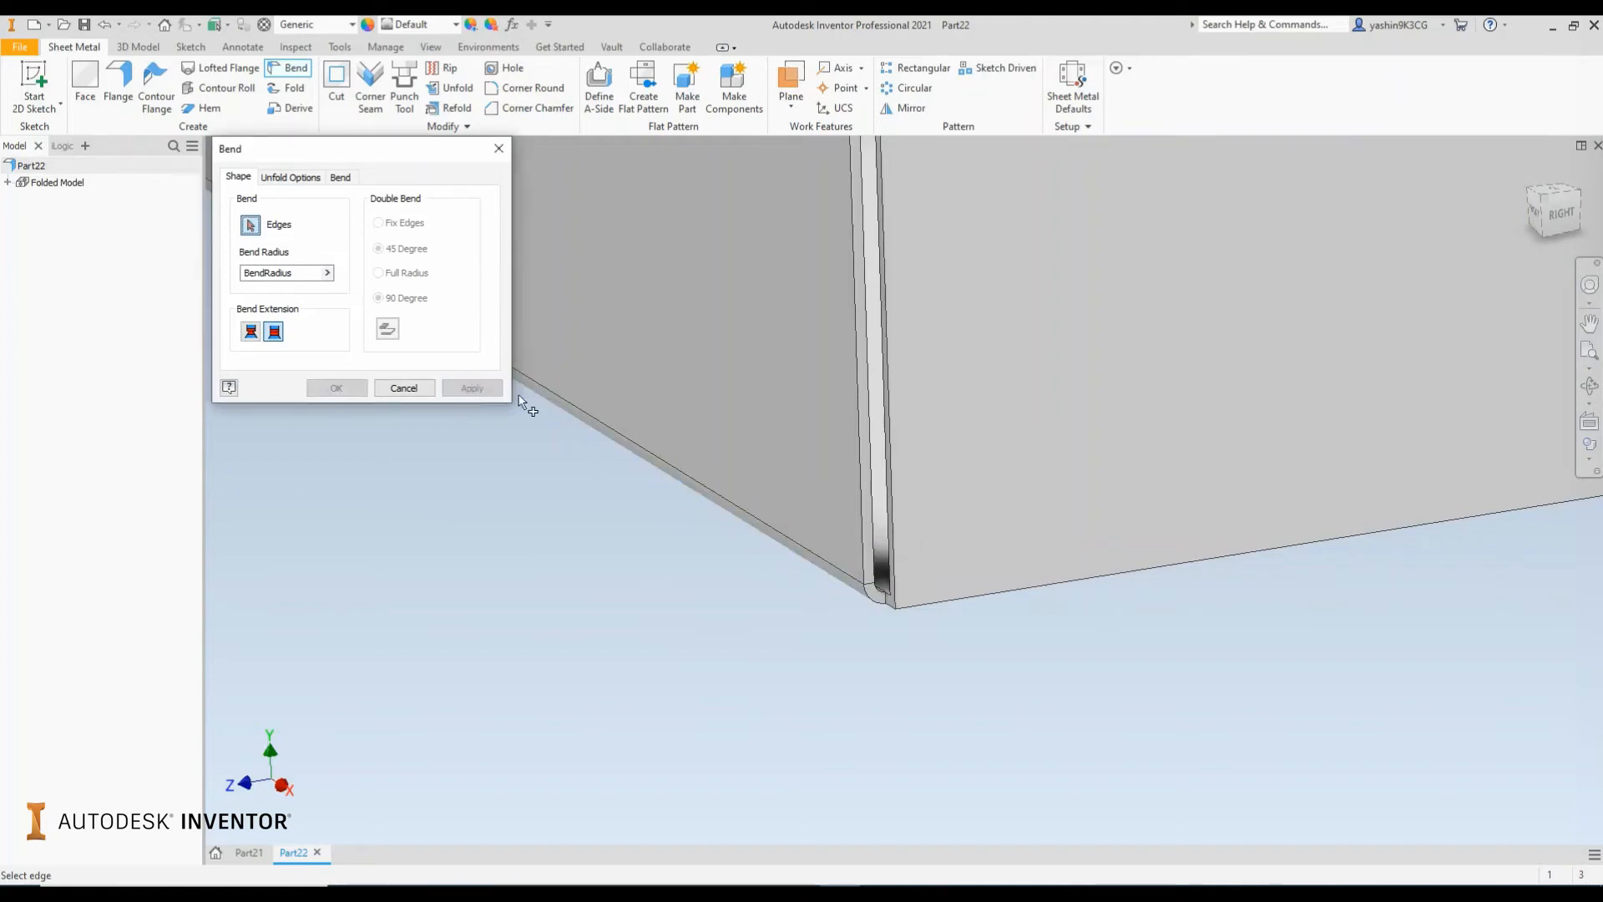
# Bend the floor edges of the adjoining short end wall and the opposite long wall, using BendRadius.
pyautogui.click(959, 598)
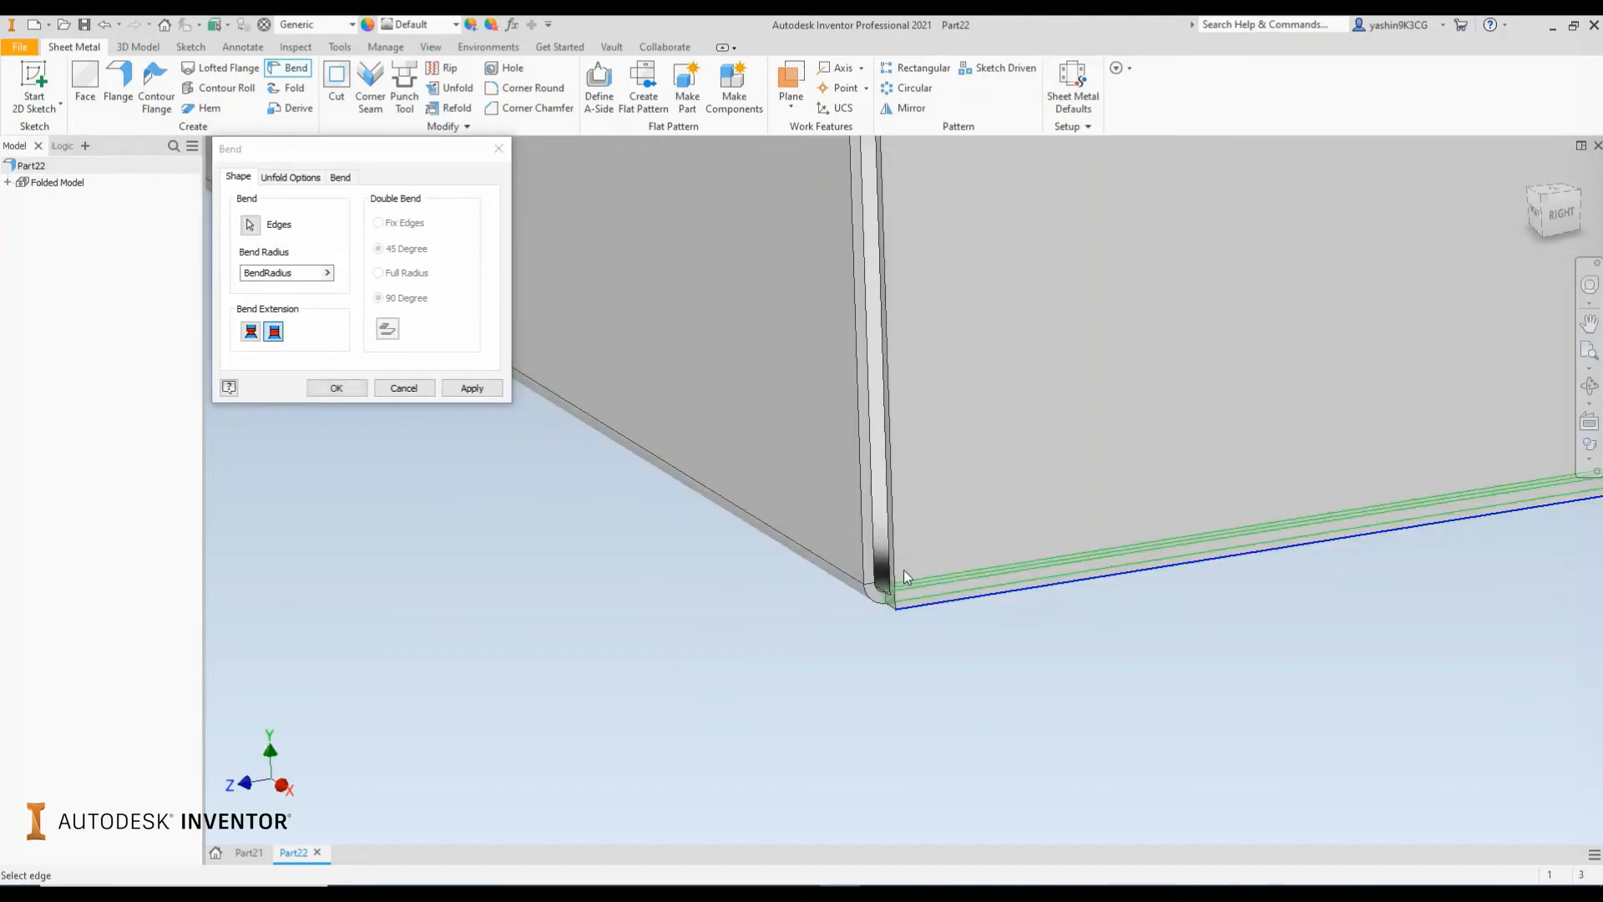
pyautogui.click(479, 394)
pyautogui.scroll(-5, 858, 565)
pyautogui.keyDown('shift'); pyautogui.moveTo(1095, 596); pyautogui.dragTo(956, 573, button='middle'); pyautogui.keyUp('shift')
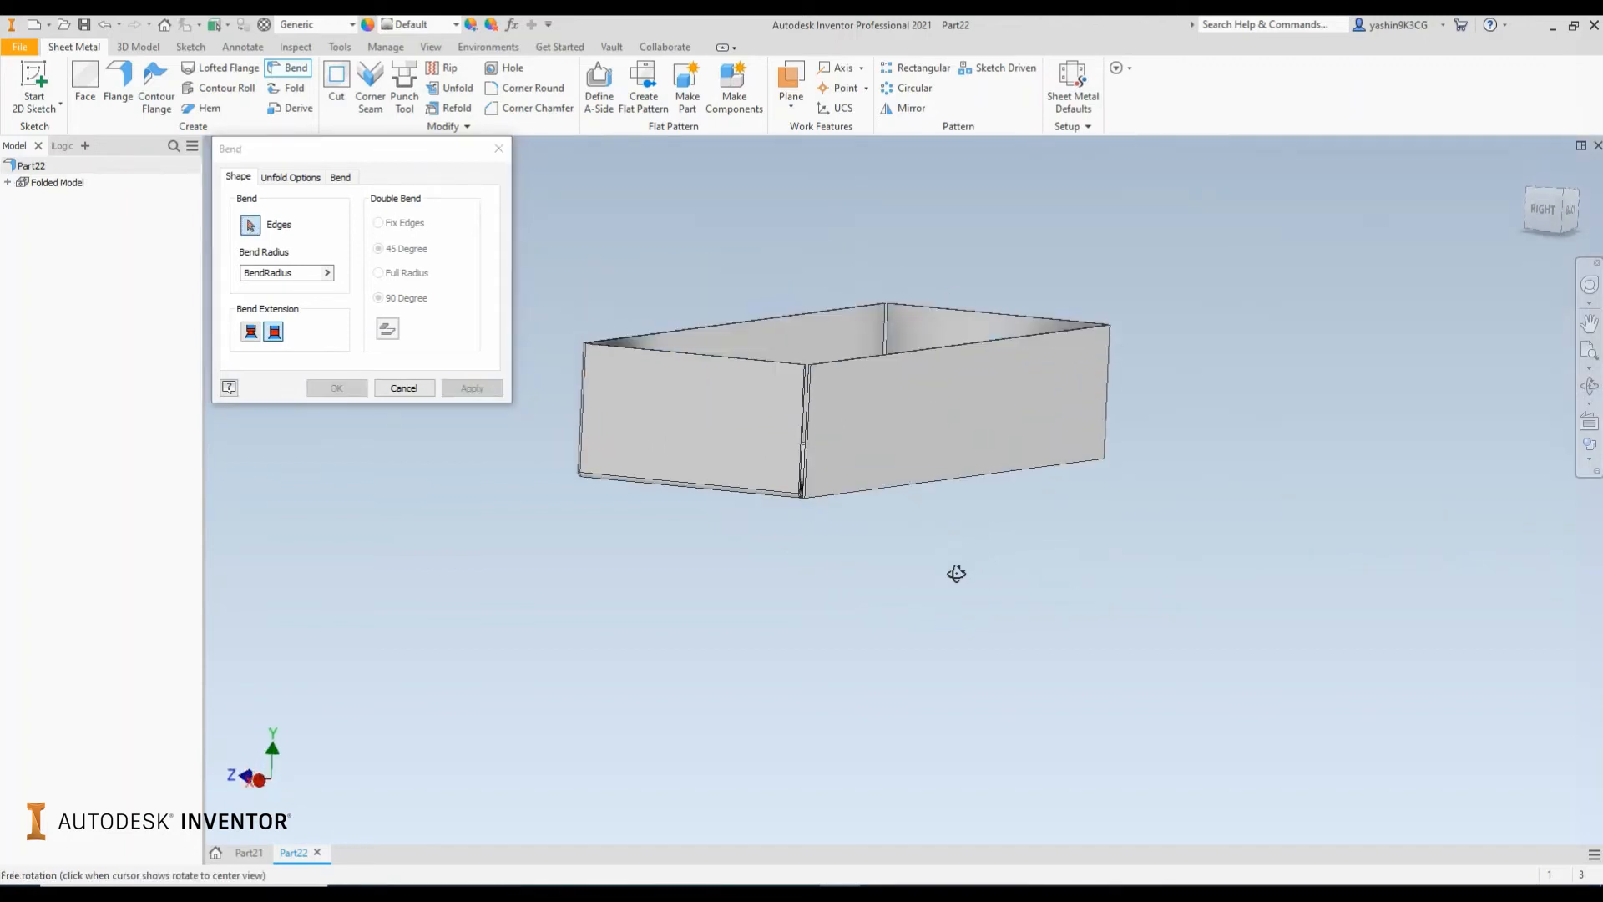
pyautogui.scroll(6, 823, 562)
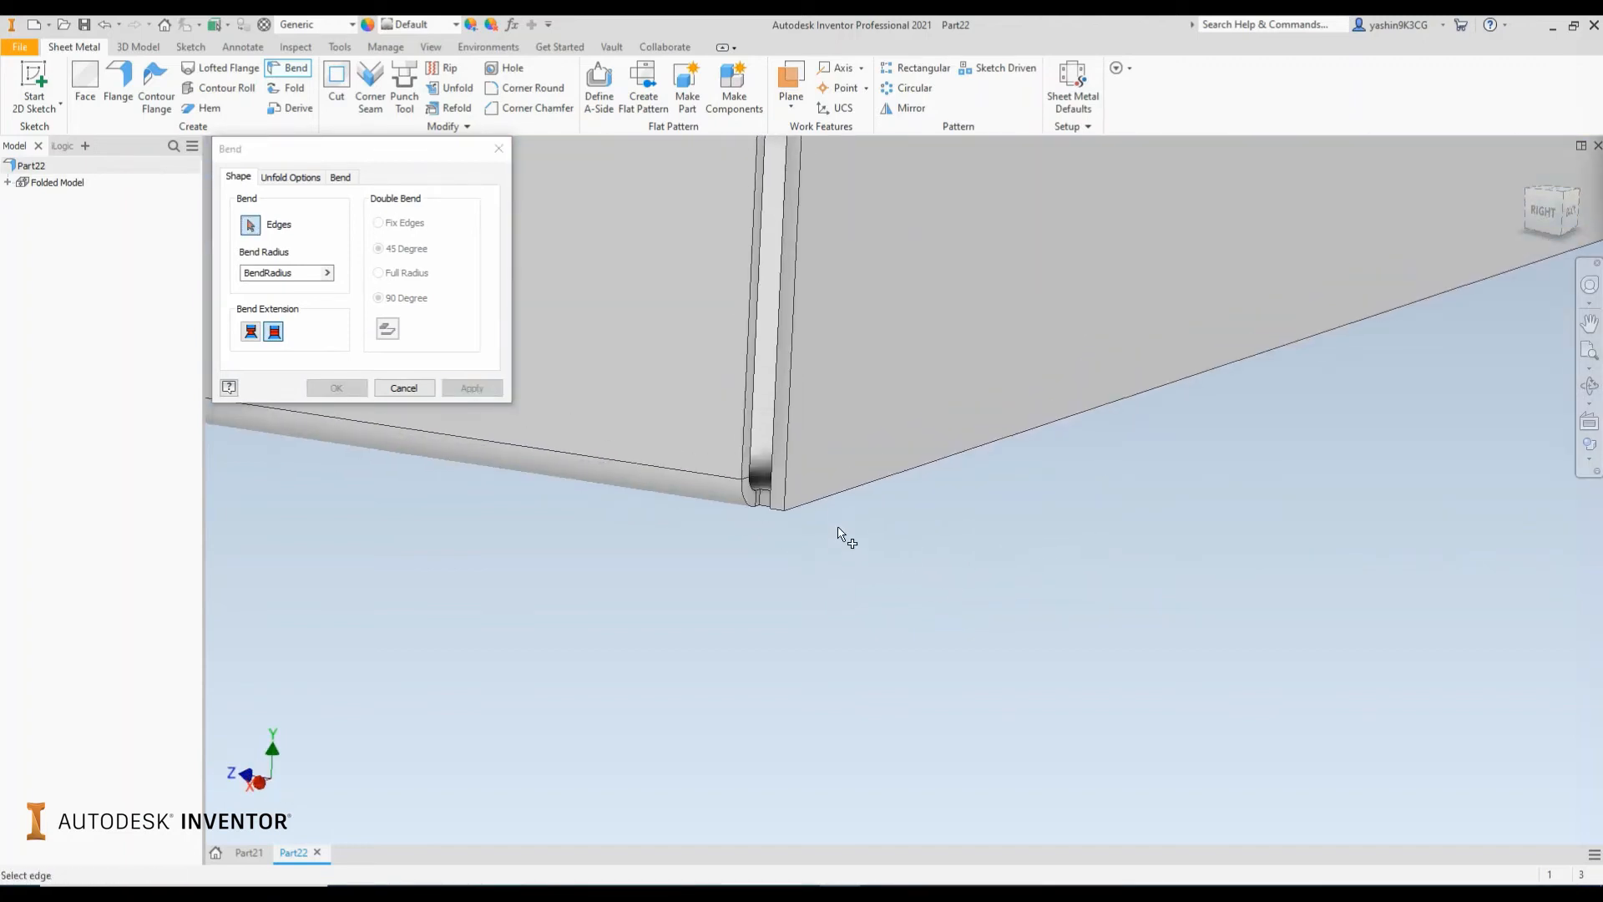
pyautogui.click(837, 495)
pyautogui.click(472, 389)
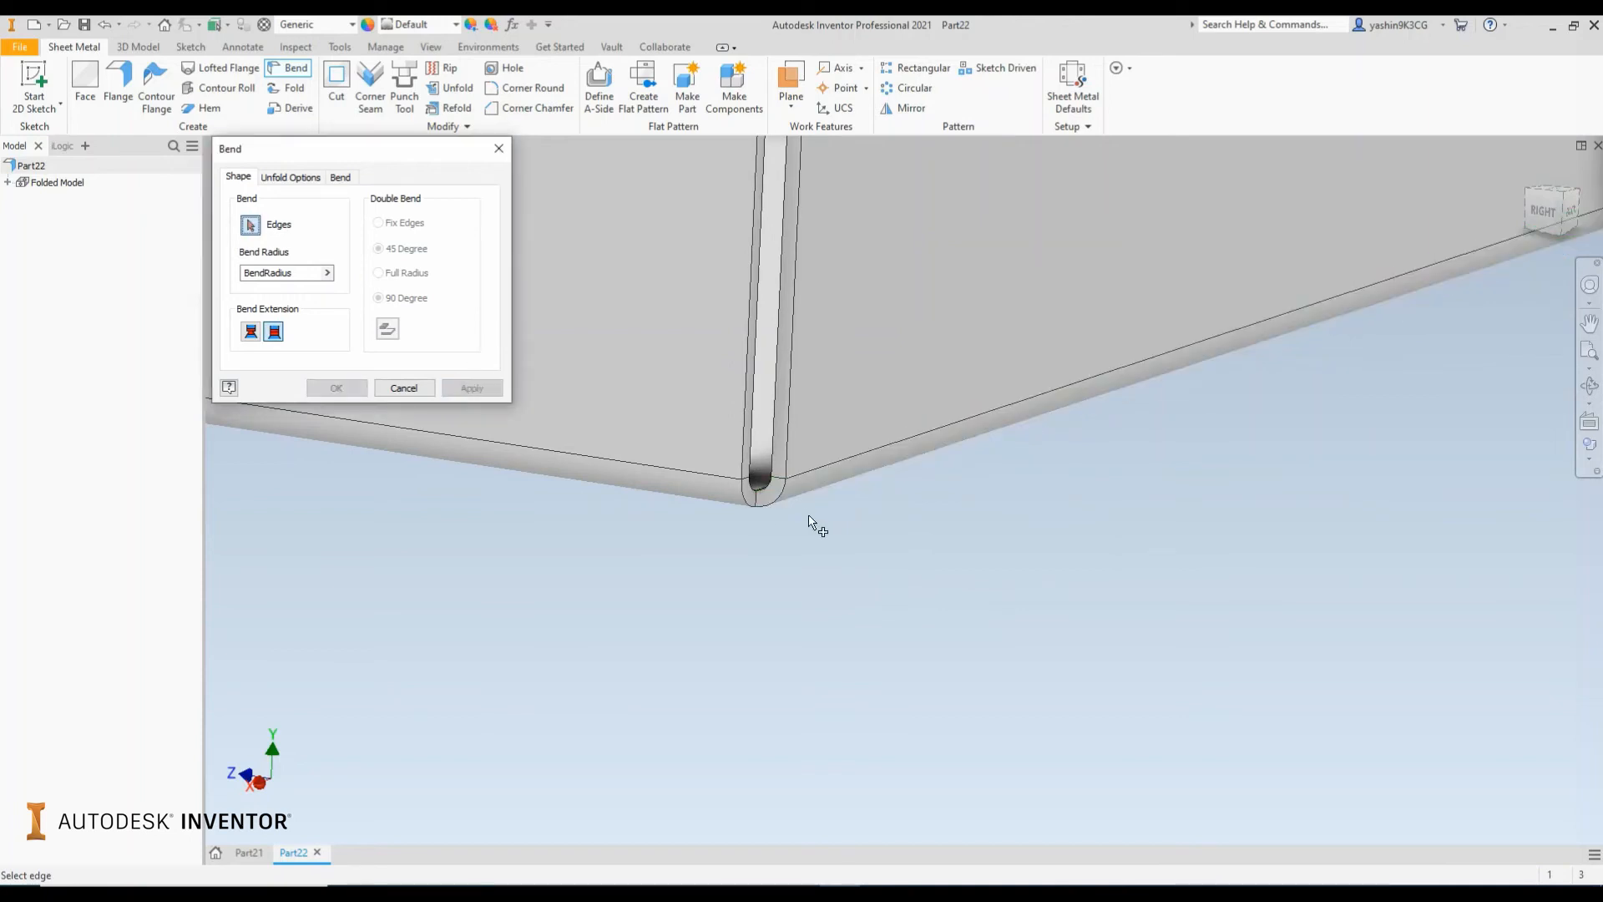
# Bend the floor edge of the remaining short end wall with BendRadius and finish the Bend command.
pyautogui.scroll(-5, 810, 521)
pyautogui.keyDown('shift'); pyautogui.moveTo(1030, 548); pyautogui.dragTo(801, 529, button='middle'); pyautogui.keyUp('shift')
pyautogui.scroll(5, 1186, 493)
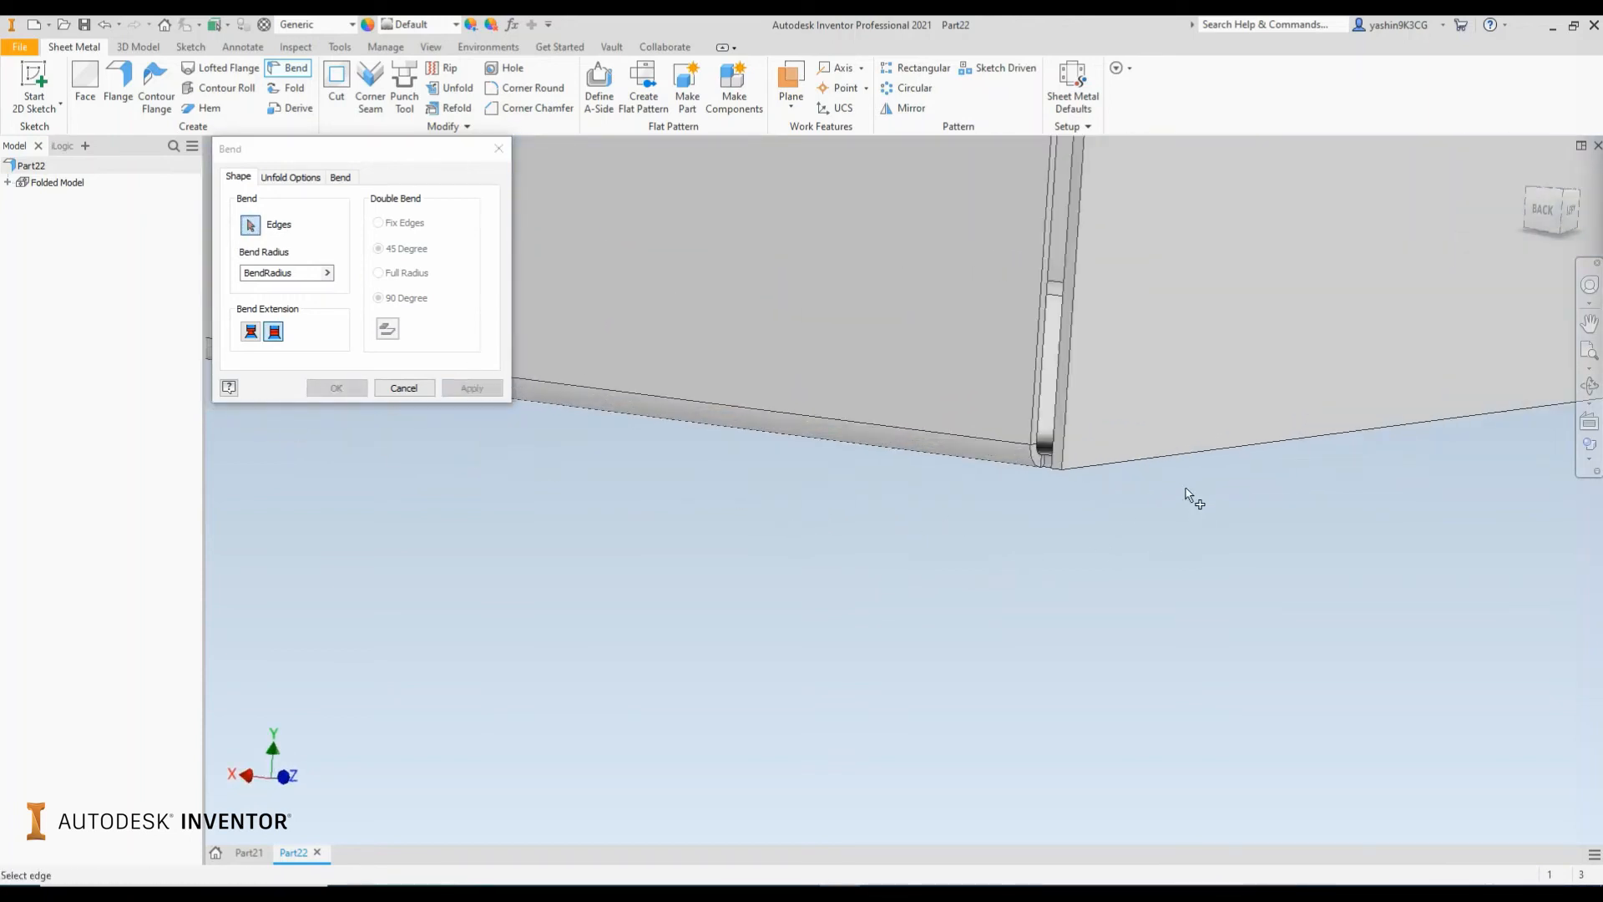
pyautogui.click(1120, 462)
pyautogui.click(471, 388)
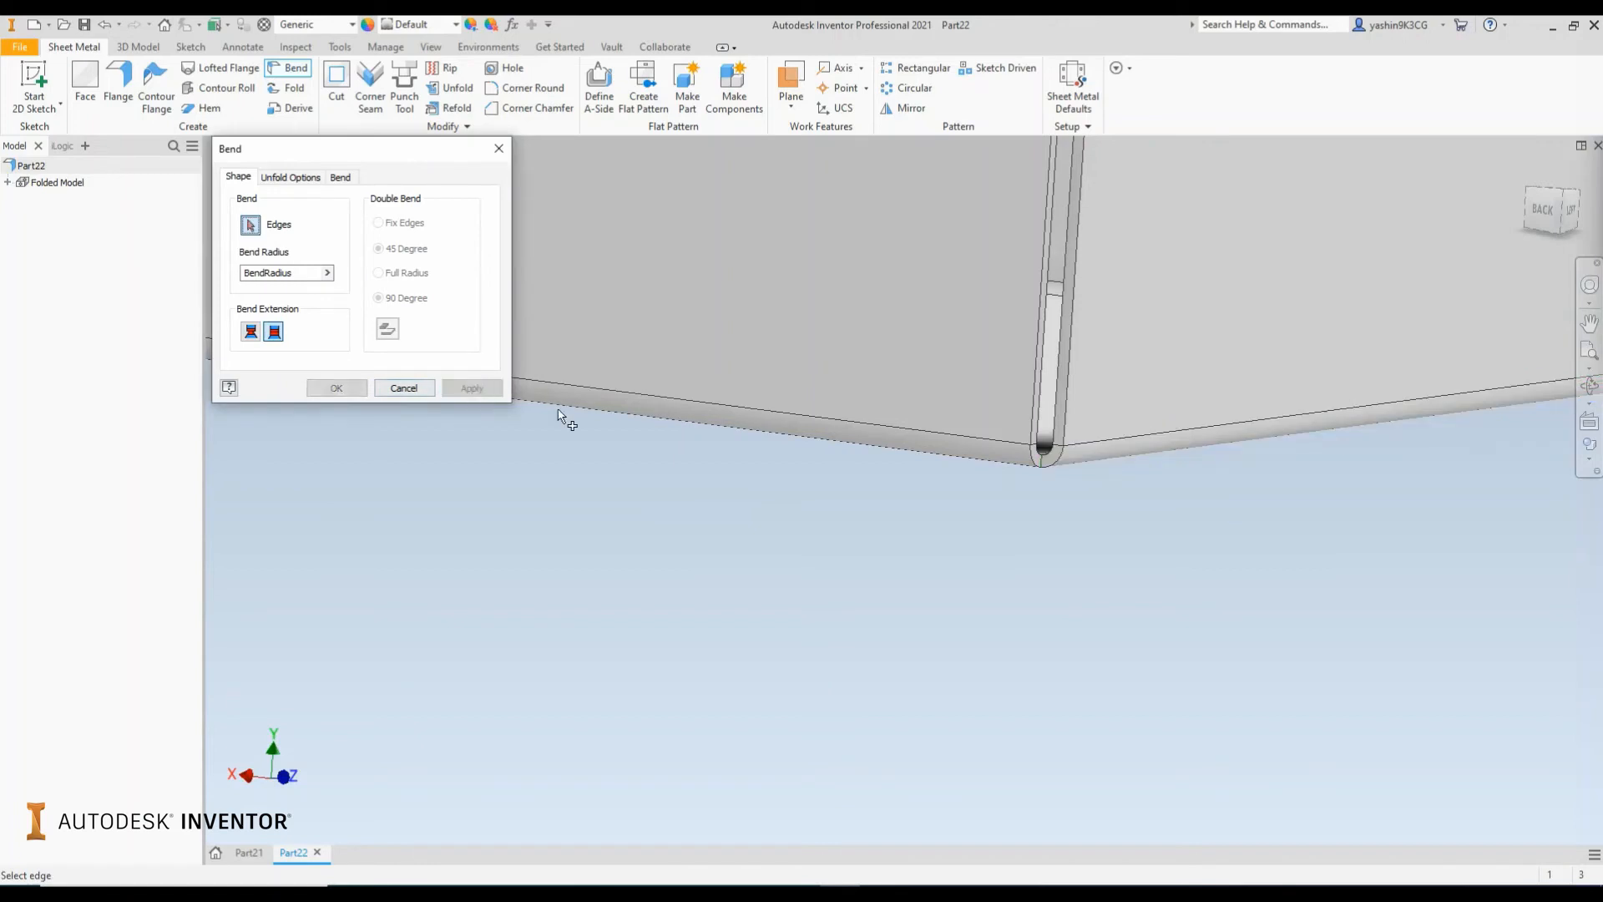
pyautogui.scroll(-3, 1110, 484)
pyautogui.keyDown('shift'); pyautogui.moveTo(1091, 498); pyautogui.dragTo(776, 516, button='middle'); pyautogui.keyUp('shift')
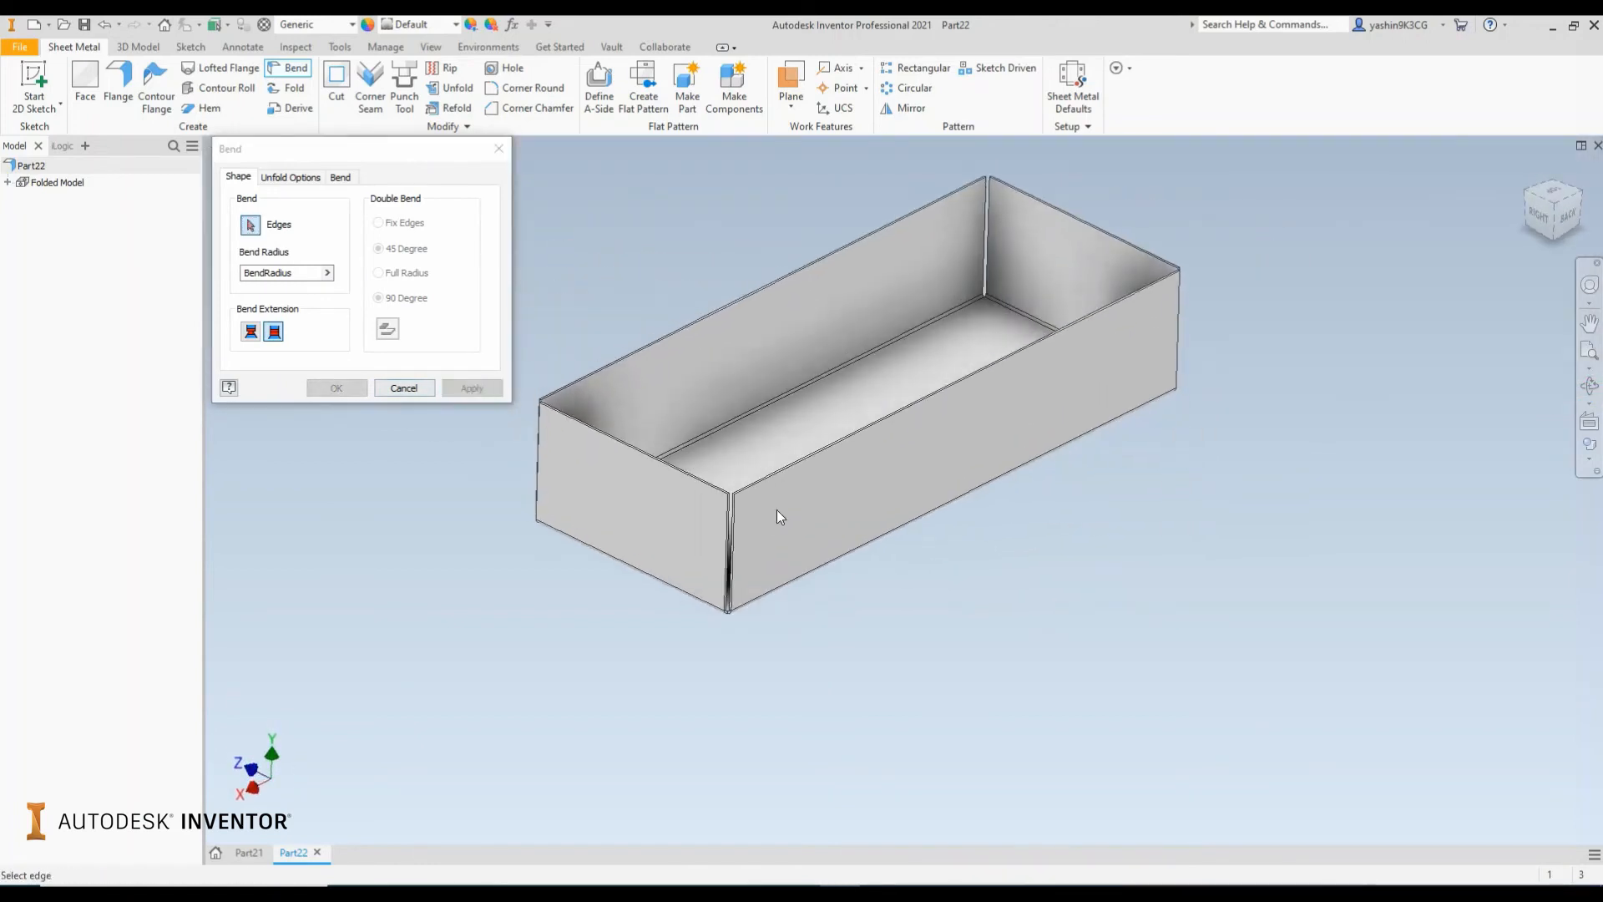
pyautogui.click(497, 151)
# Add outward 25 mm flanges at 90 degrees along the upper edges of one short wall and the adjoining long wall.
pyautogui.moveTo(387, 257); pyautogui.dragTo(484, 275, button='middle')
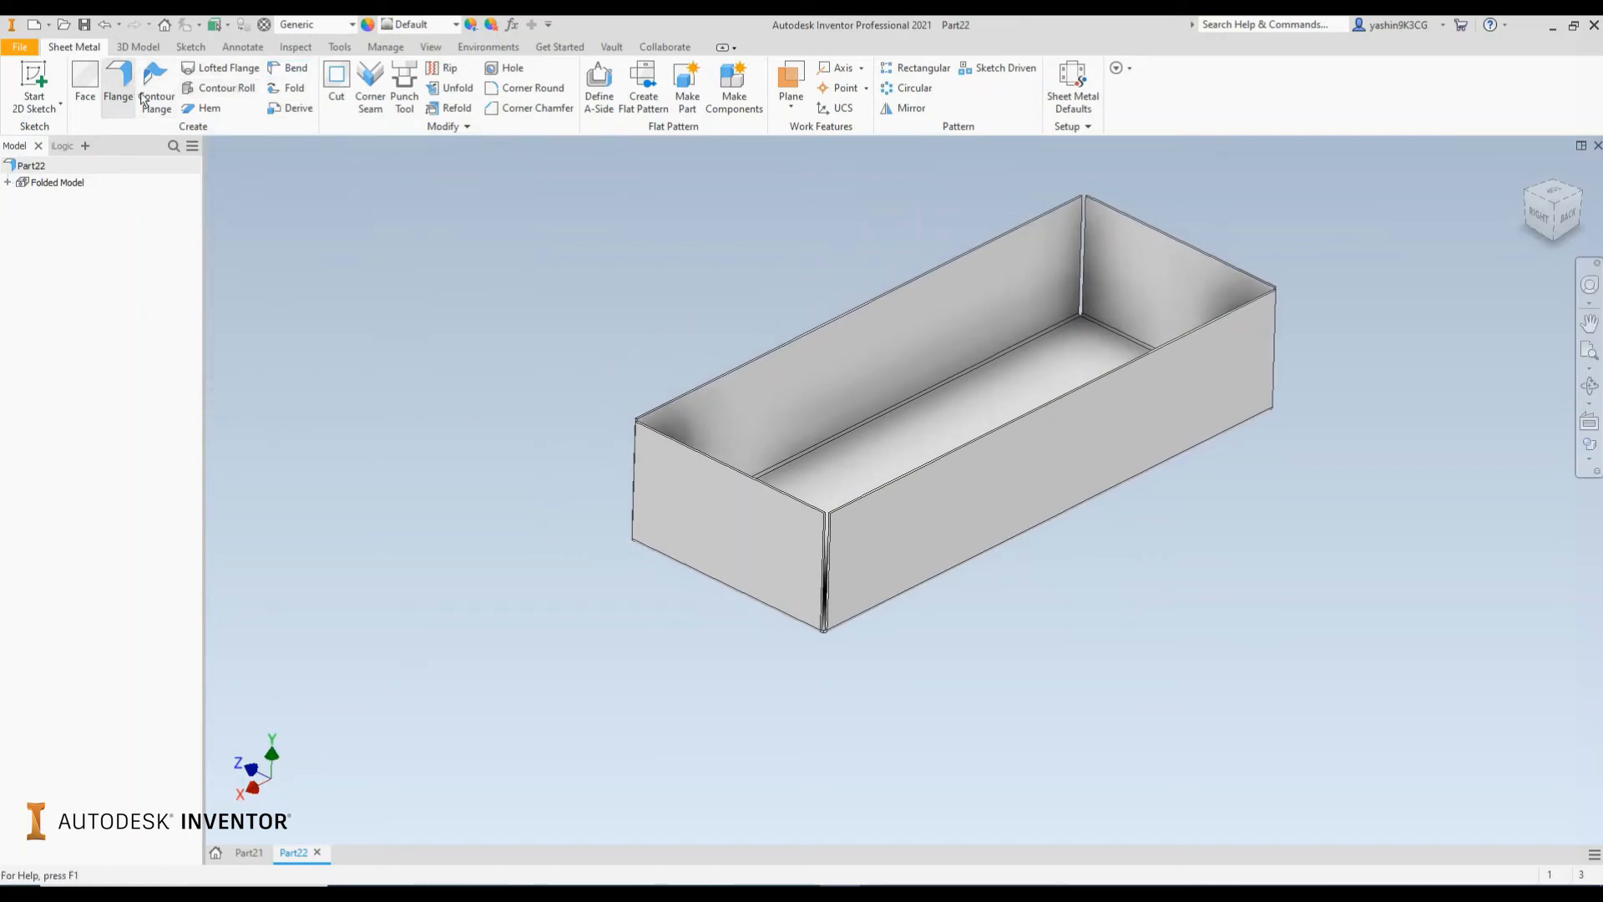
pyautogui.click(118, 83)
pyautogui.click(731, 469)
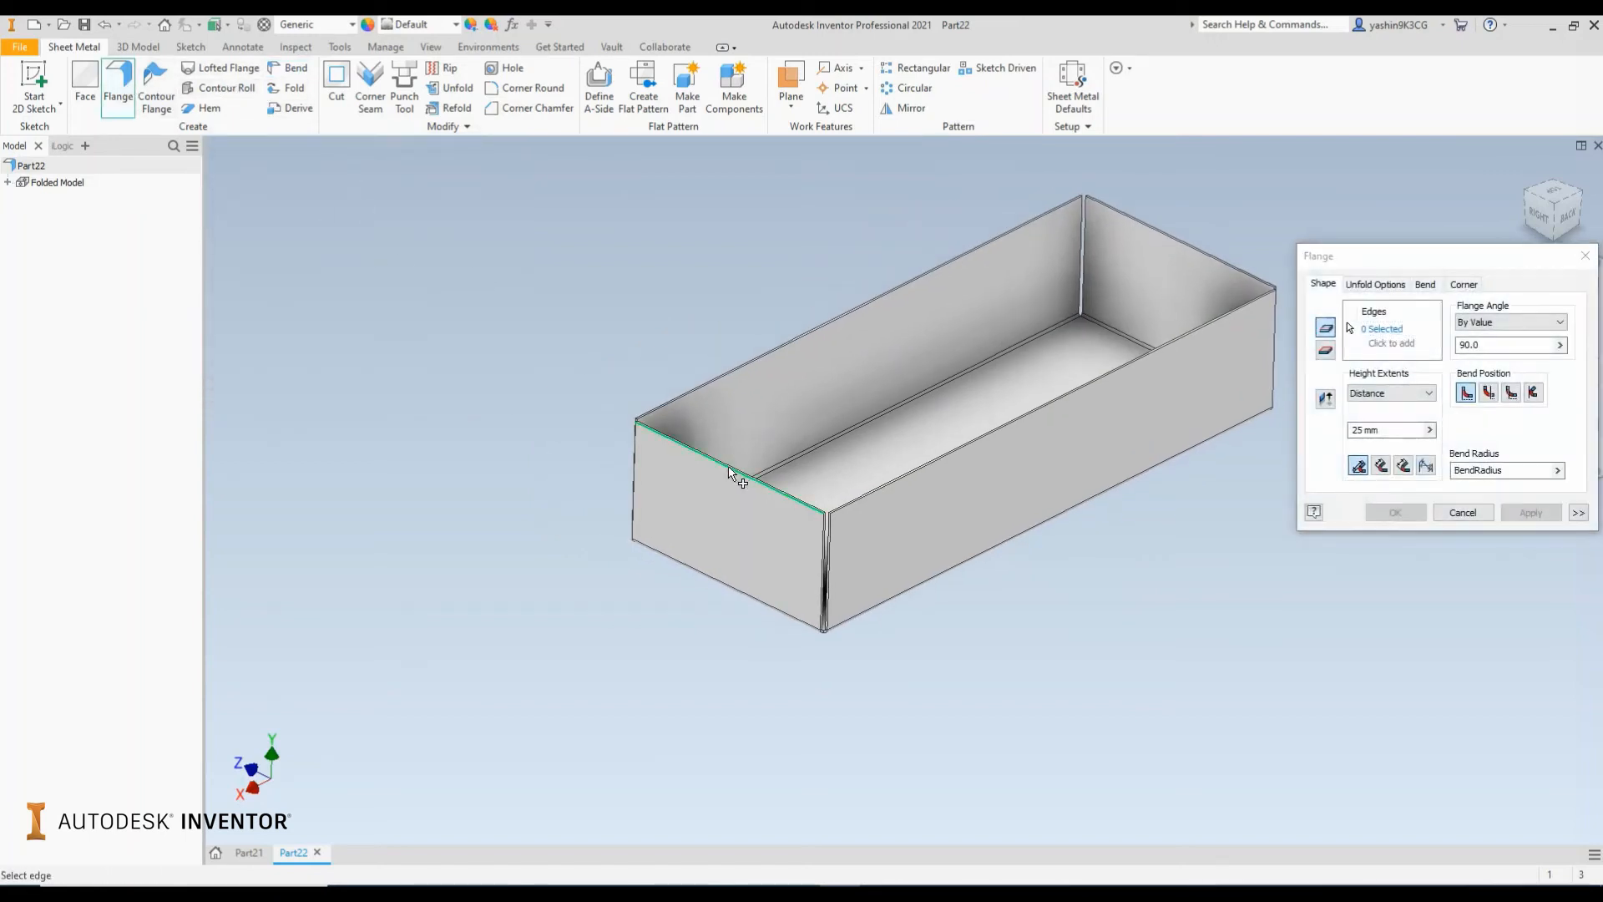
pyautogui.click(875, 498)
pyautogui.click(1528, 512)
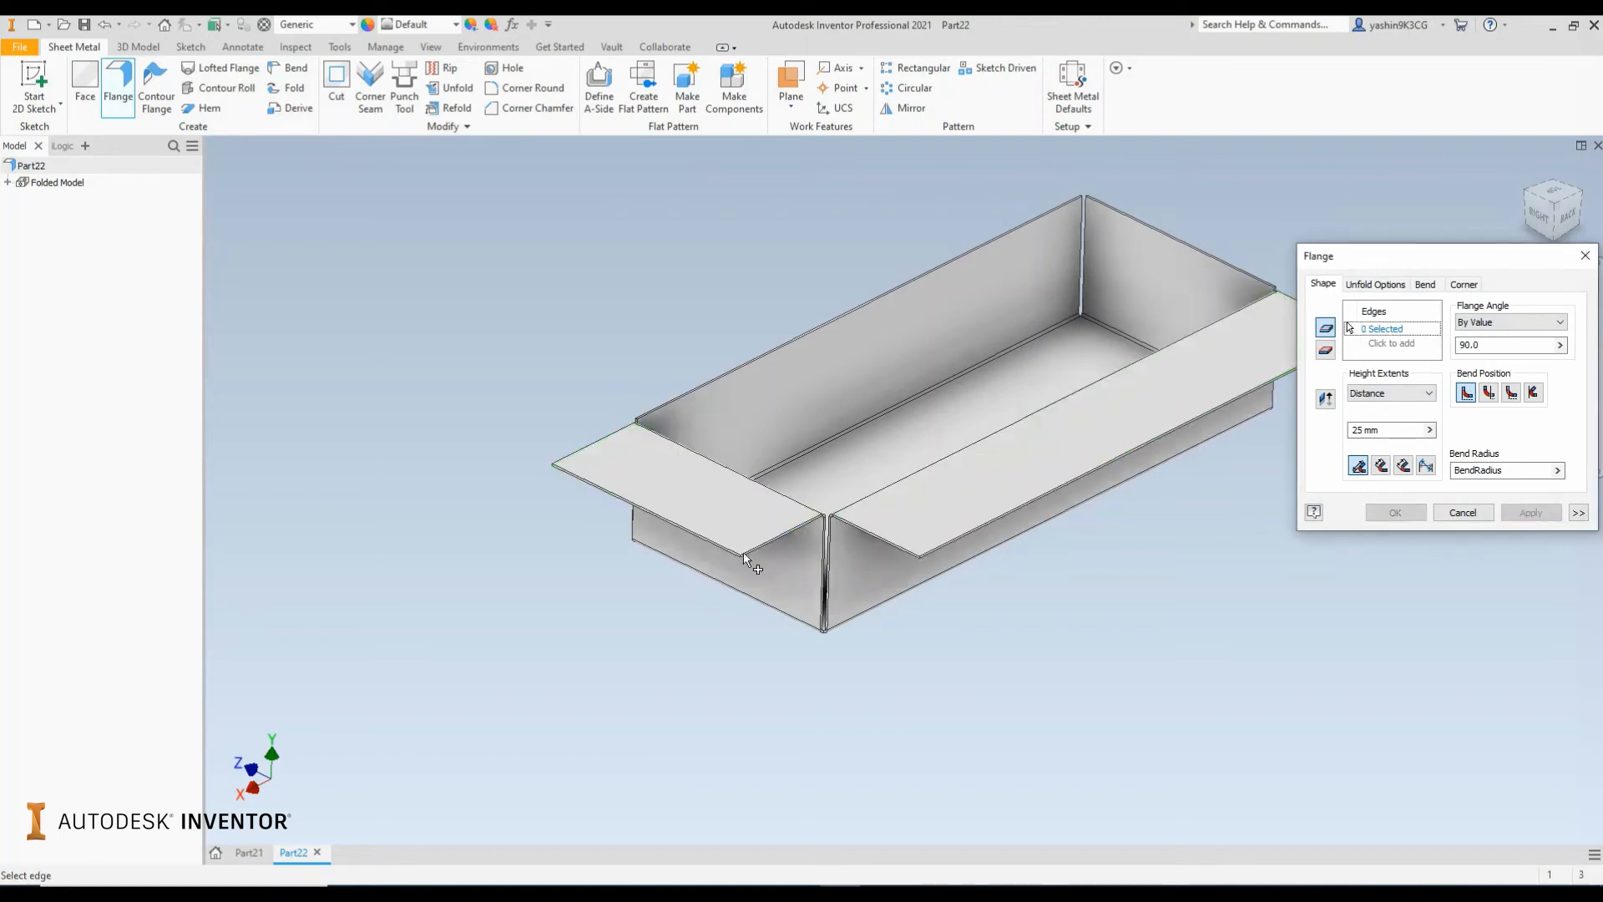
pyautogui.scroll(5, 840, 566)
pyautogui.click(1585, 256)
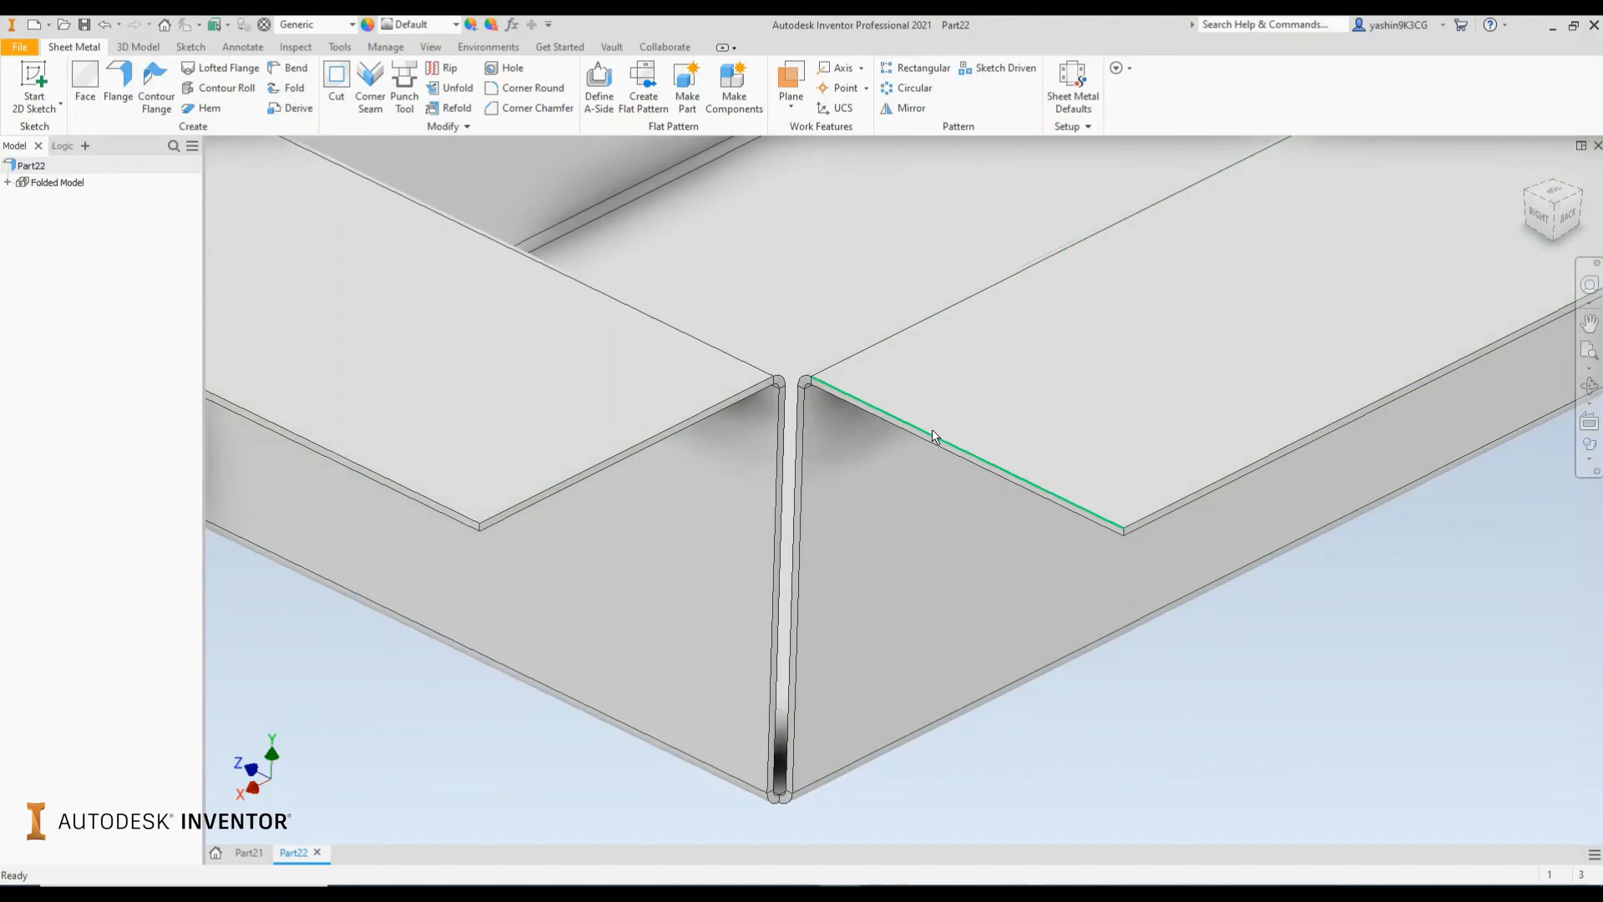
# Start a Corner Seam in Seam mode and select the two facing end edges of the new flanges.
pyautogui.scroll(-5, 932, 434)
pyautogui.keyDown('shift'); pyautogui.moveTo(930, 433); pyautogui.dragTo(936, 468, button='middle'); pyautogui.keyUp('shift')
pyautogui.scroll(4, 911, 610)
pyautogui.moveTo(911, 609); pyautogui.dragTo(858, 557, button='middle')
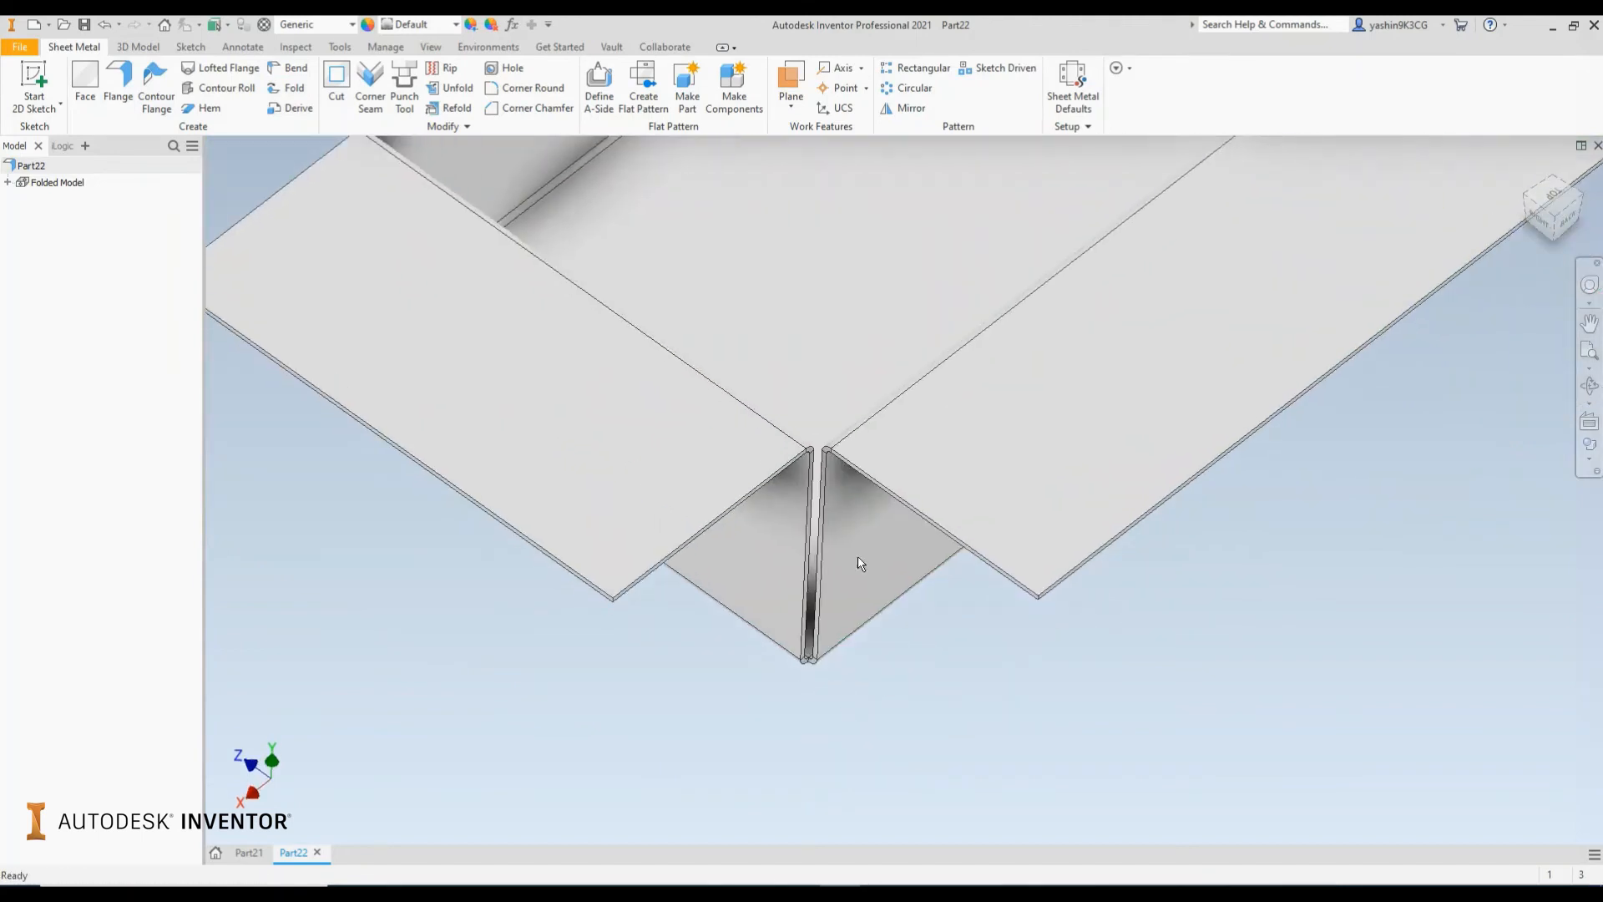
pyautogui.click(368, 102)
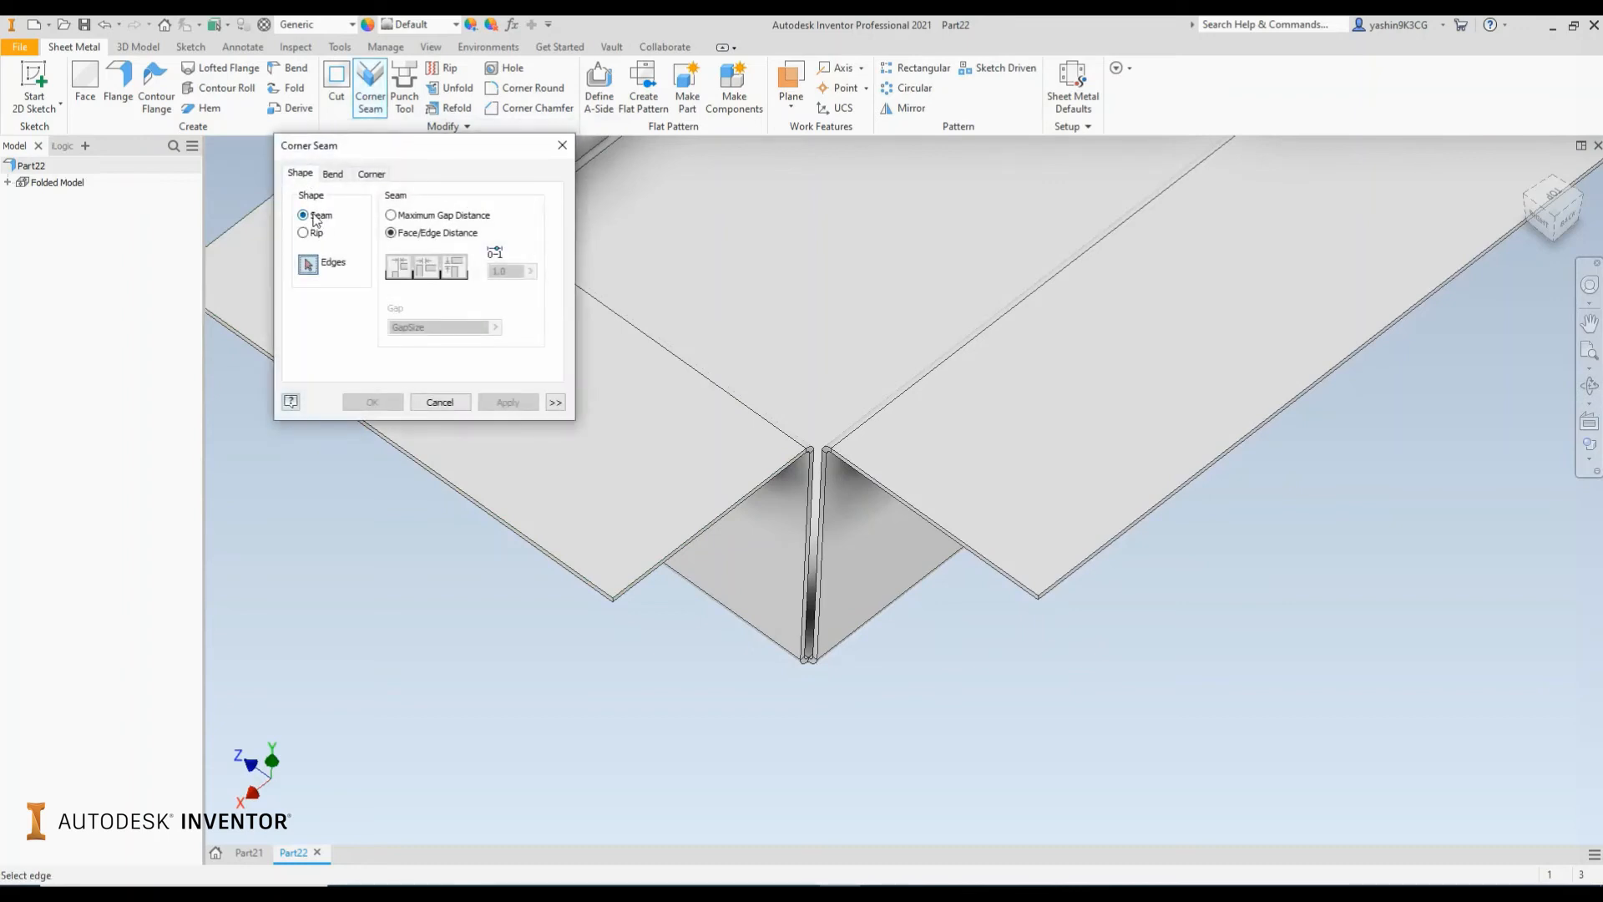
pyautogui.click(706, 527)
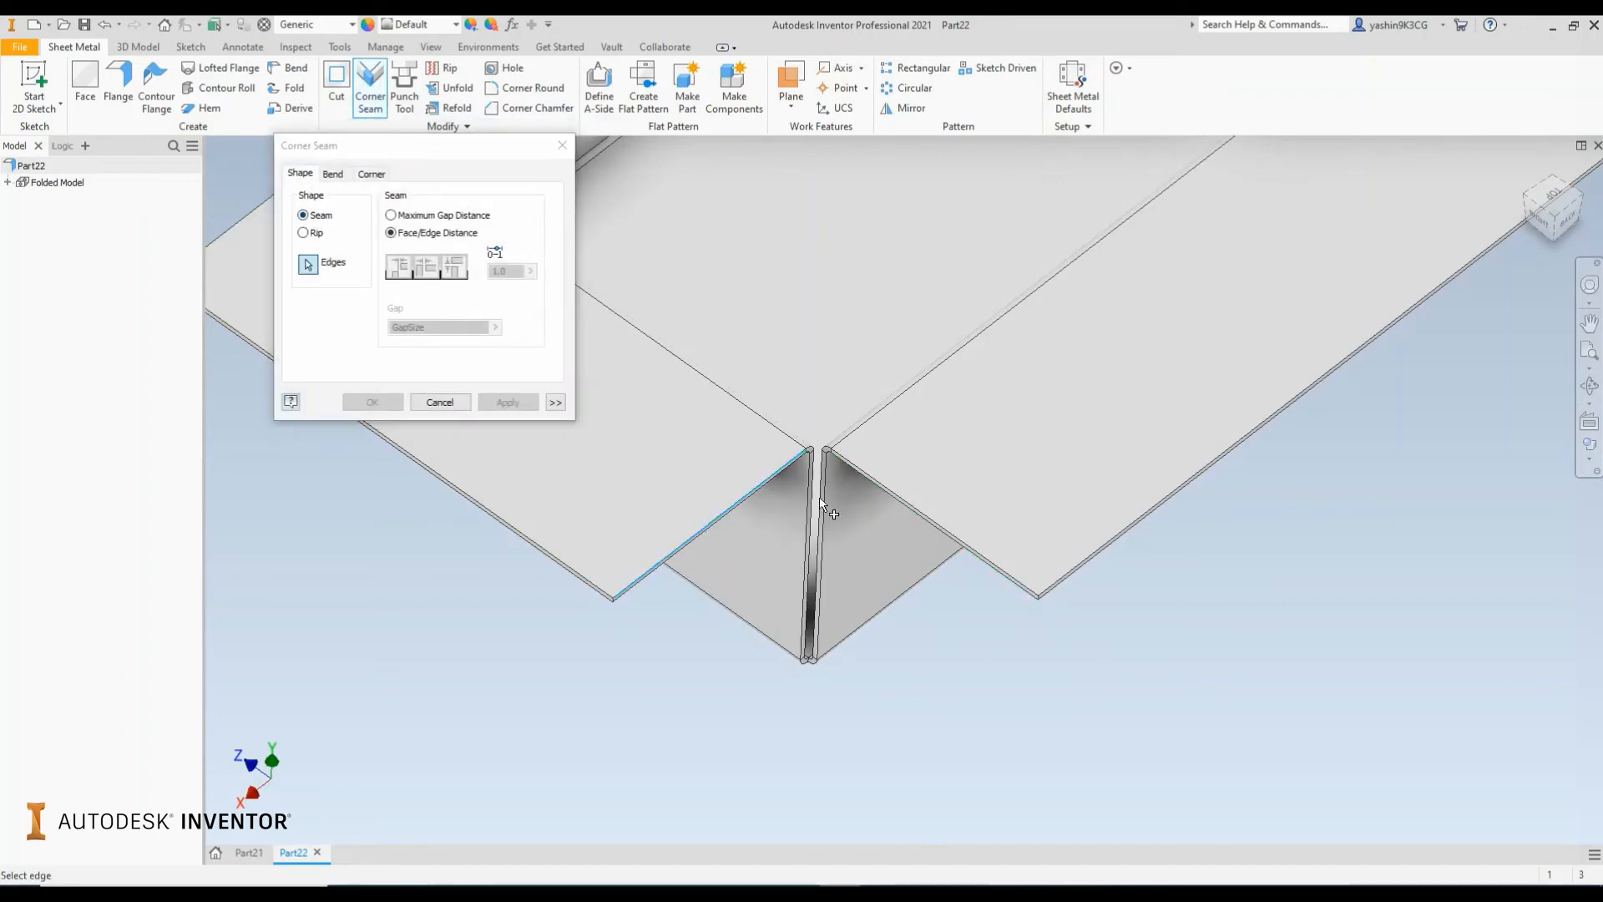
pyautogui.click(908, 499)
pyautogui.moveTo(828, 552); pyautogui.dragTo(883, 466, button='middle')
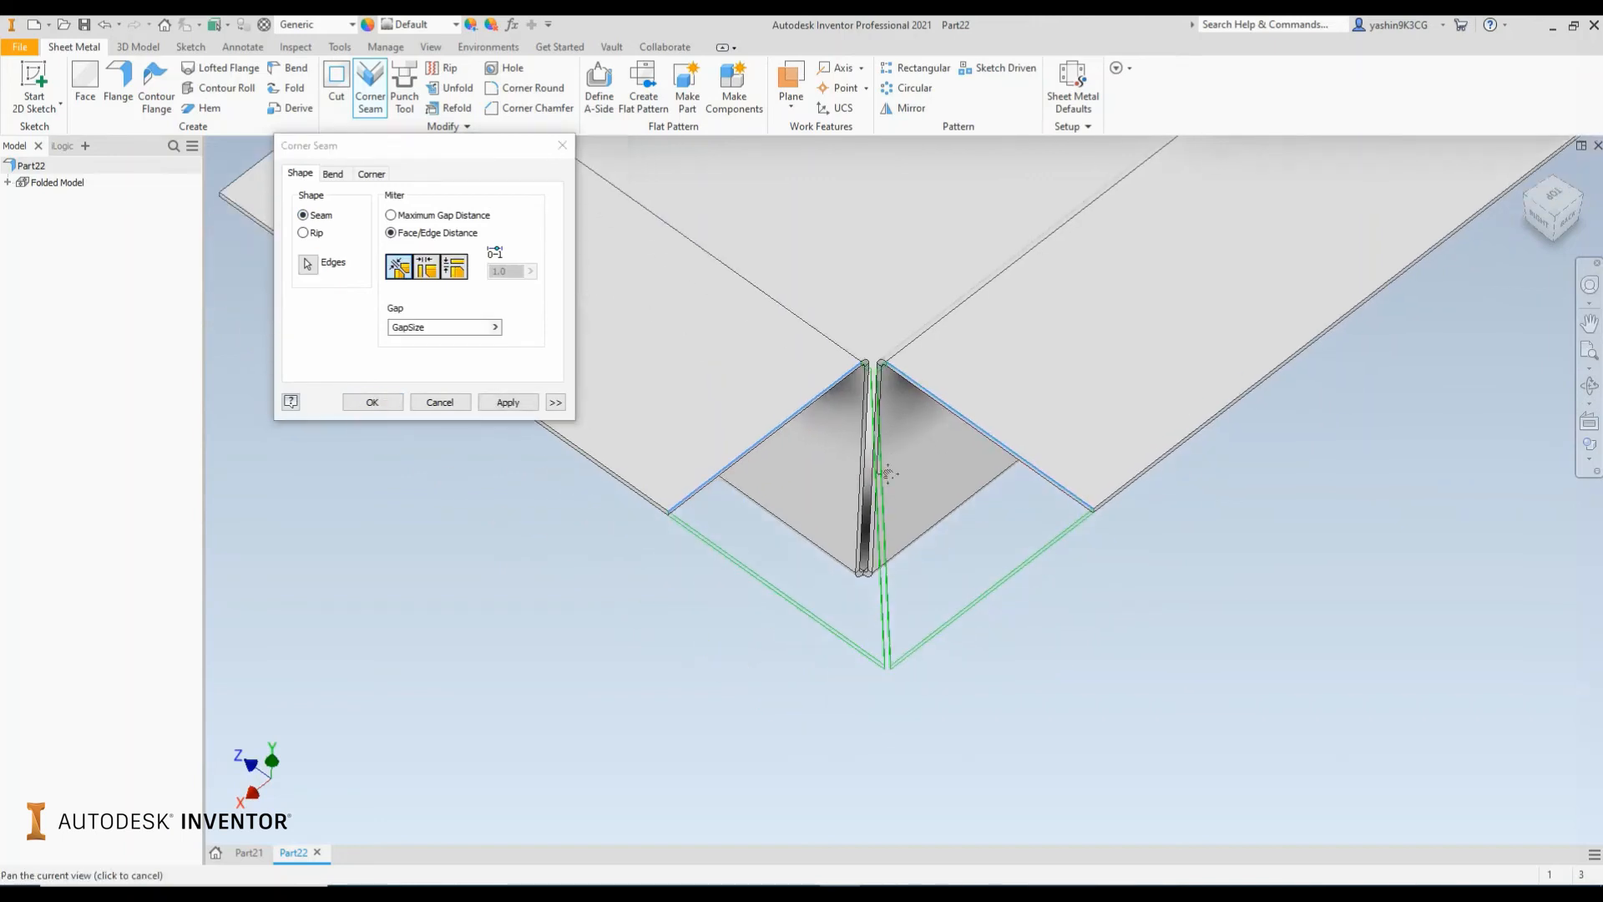
# Examine the previewed miter gap between the two flanges from the top view, from its inner corner to its outer tip.
pyautogui.click(1553, 197)
pyautogui.moveTo(935, 776); pyautogui.dragTo(795, 625, button='middle')
pyautogui.scroll(6, 866, 623)
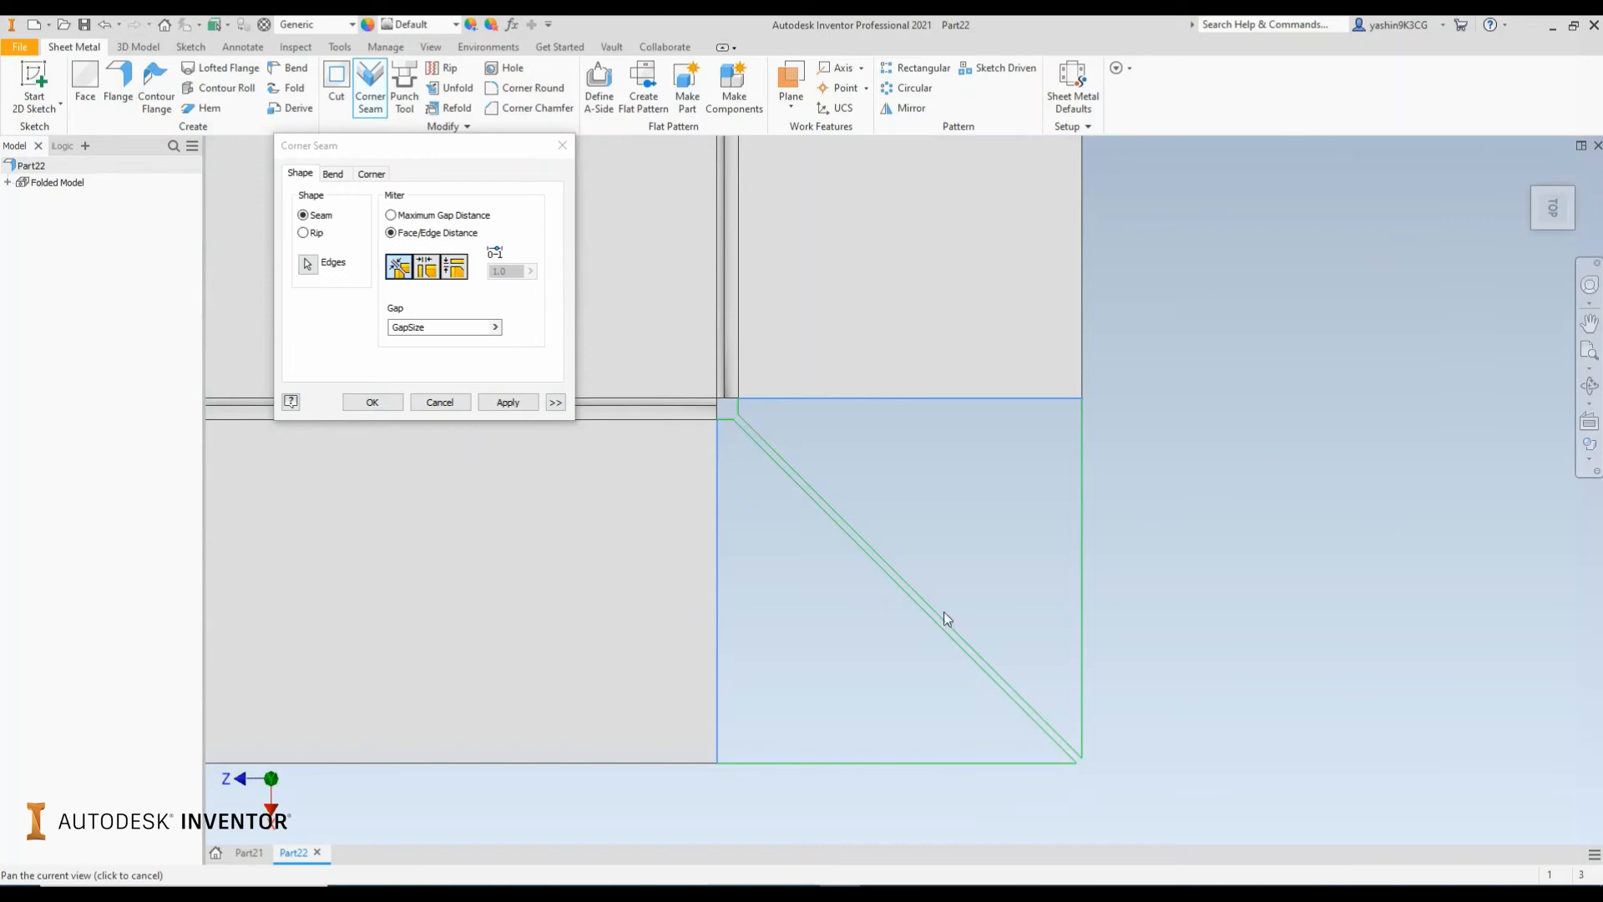
pyautogui.moveTo(801, 512); pyautogui.dragTo(764, 466, button='middle')
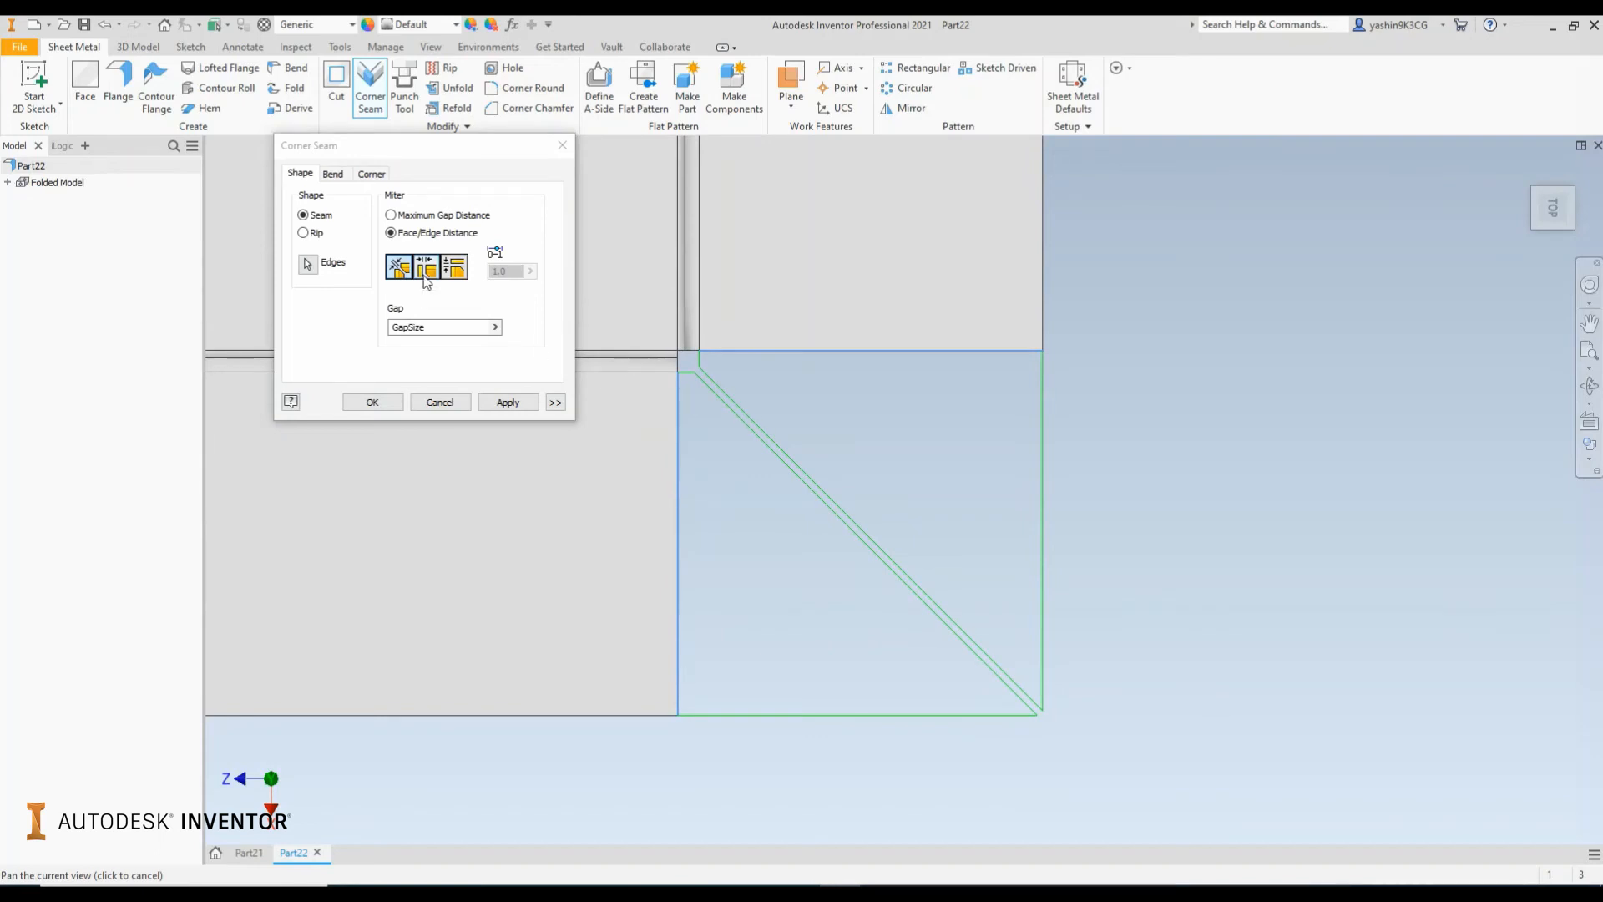
pyautogui.scroll(3, 724, 401)
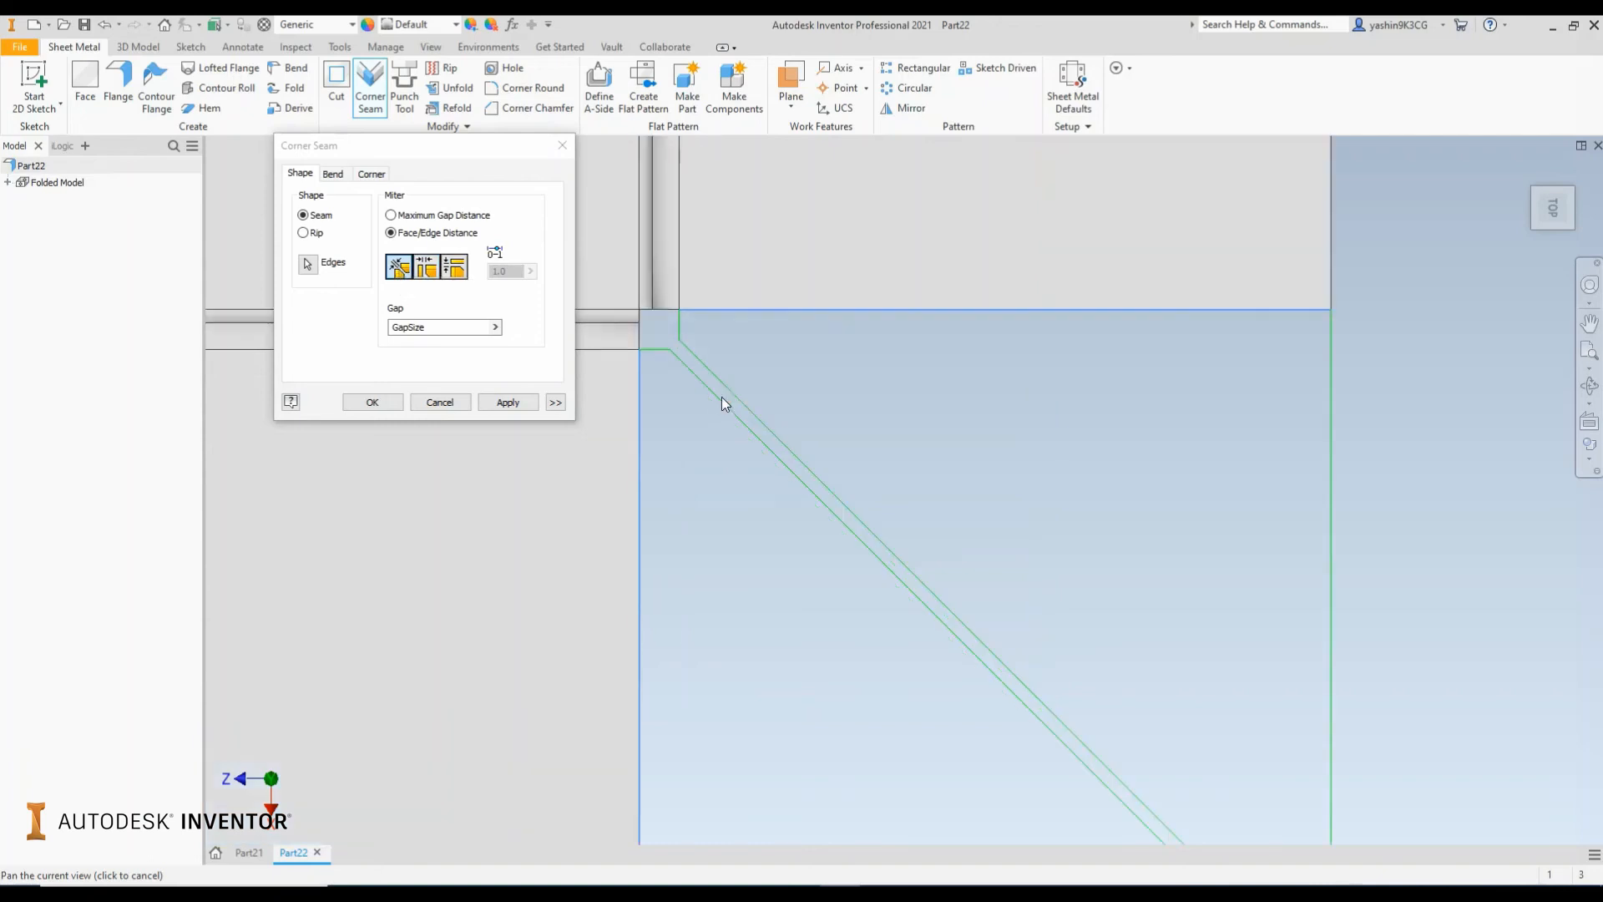
pyautogui.moveTo(976, 714); pyautogui.dragTo(824, 534, button='middle')
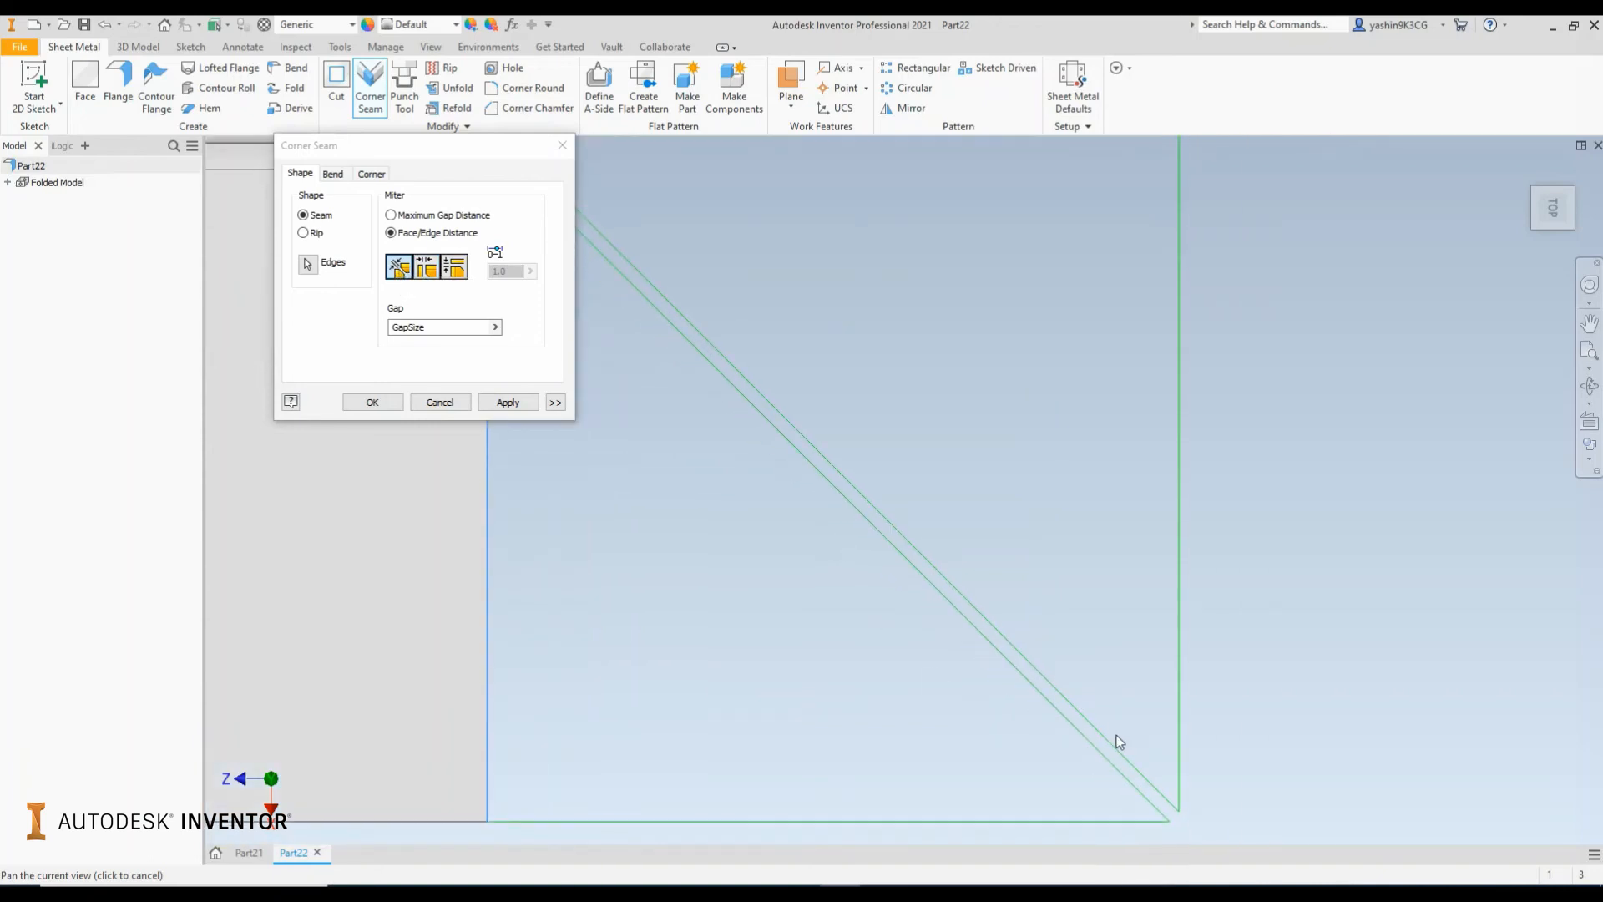
pyautogui.scroll(-3, 1148, 795)
pyautogui.moveTo(1043, 710); pyautogui.dragTo(947, 639, button='middle')
# Try the other two miter gap types on the flange corner and compare their previews.
pyautogui.click(427, 266)
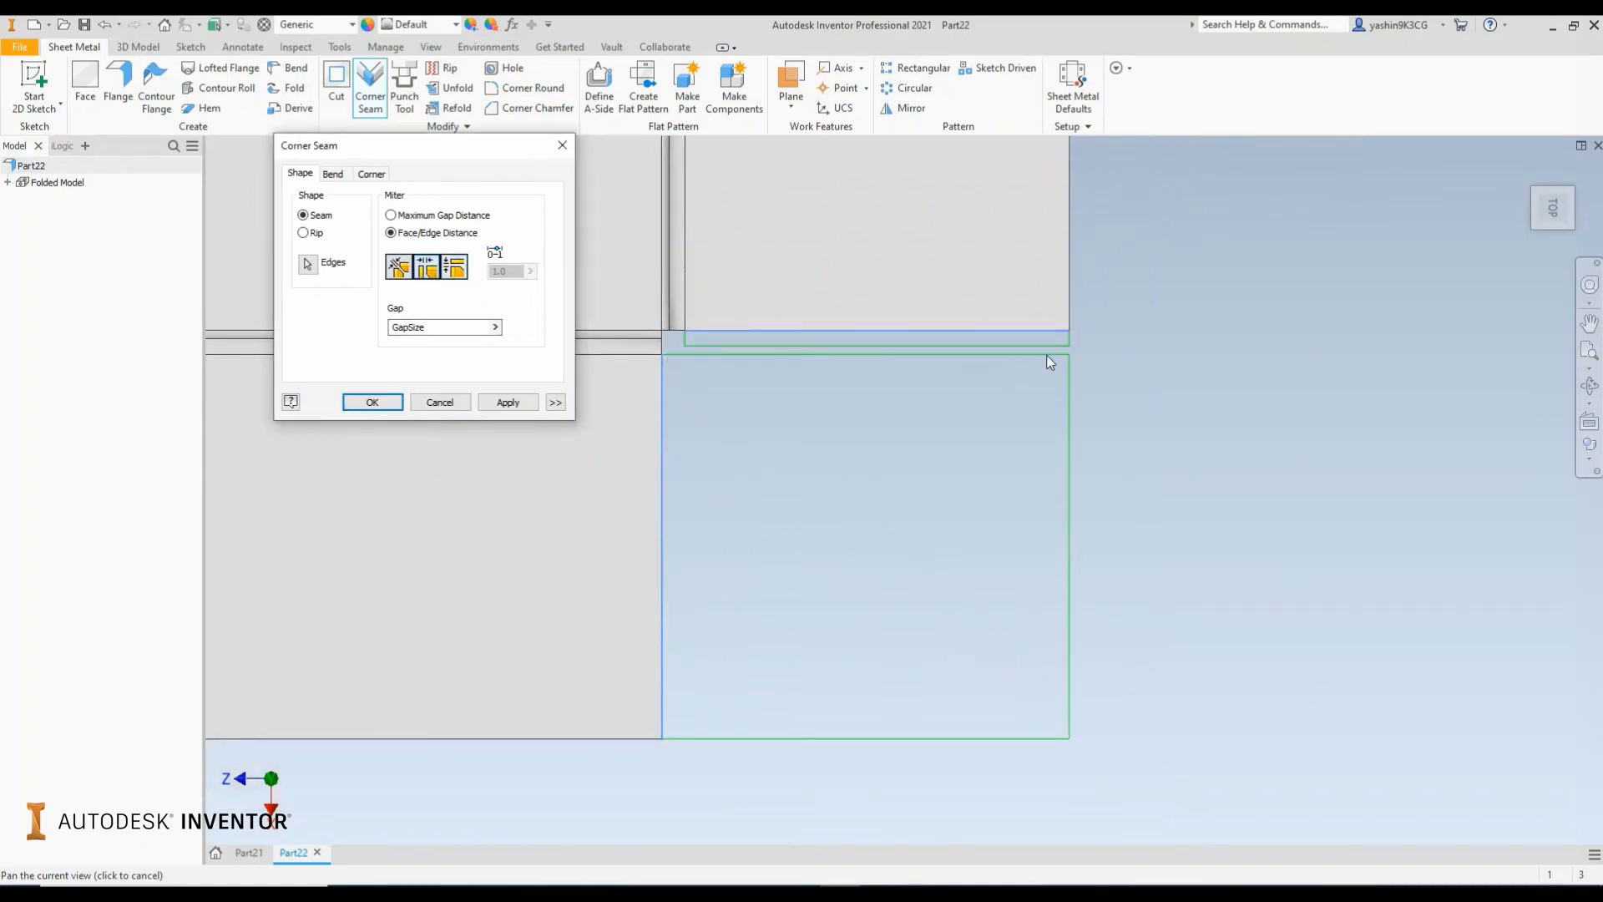
pyautogui.scroll(-3, 693, 327)
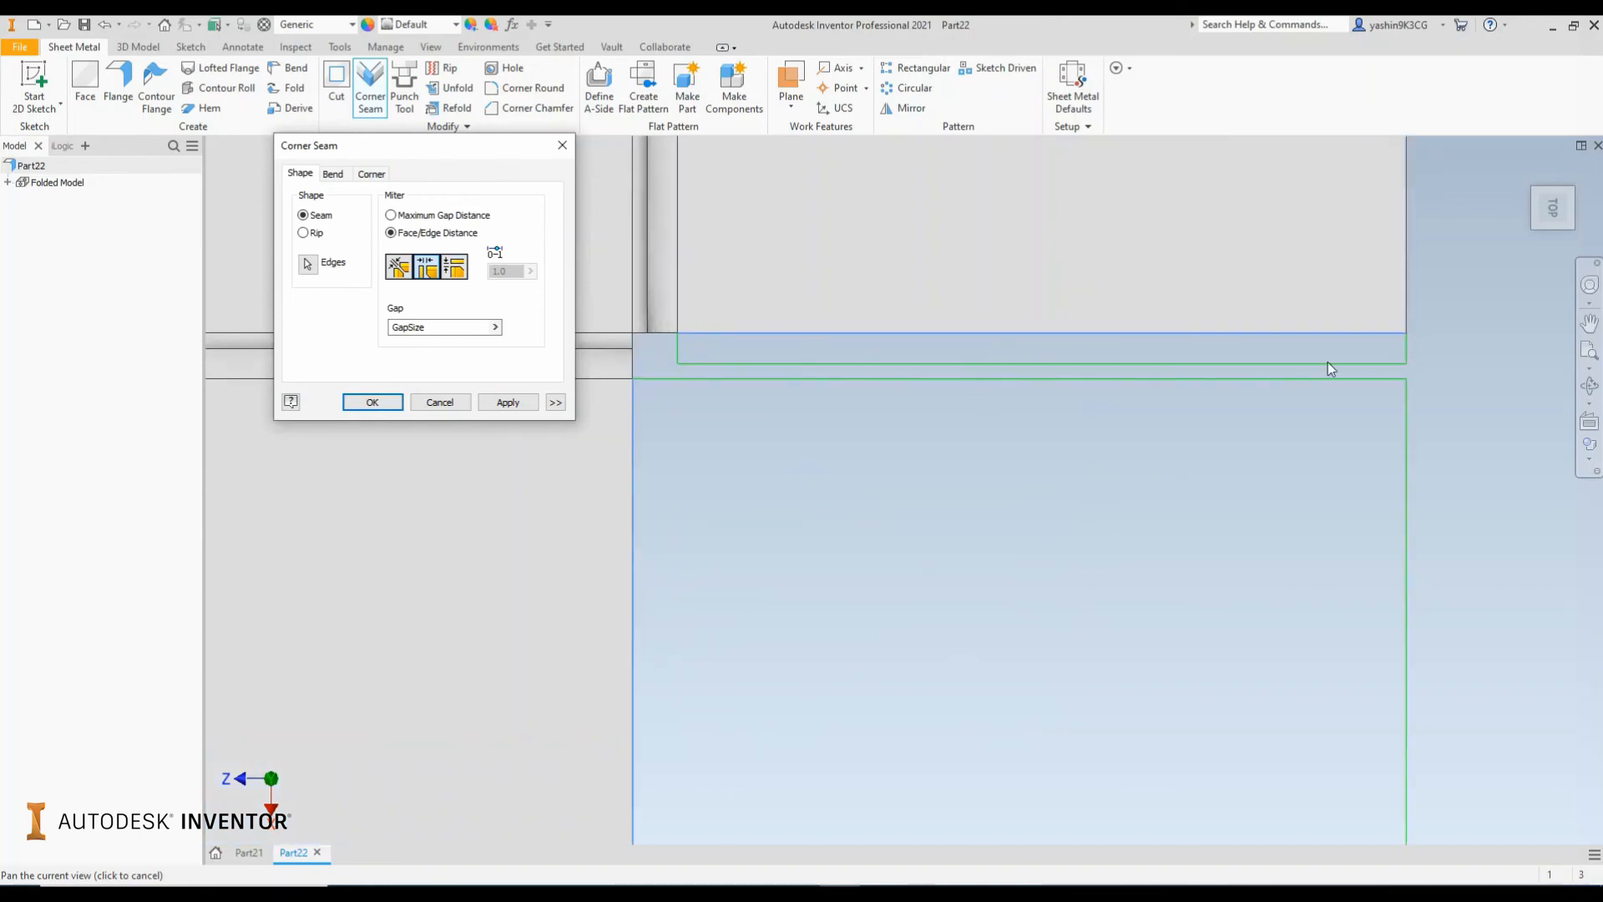
pyautogui.click(454, 266)
pyautogui.scroll(2, 774, 468)
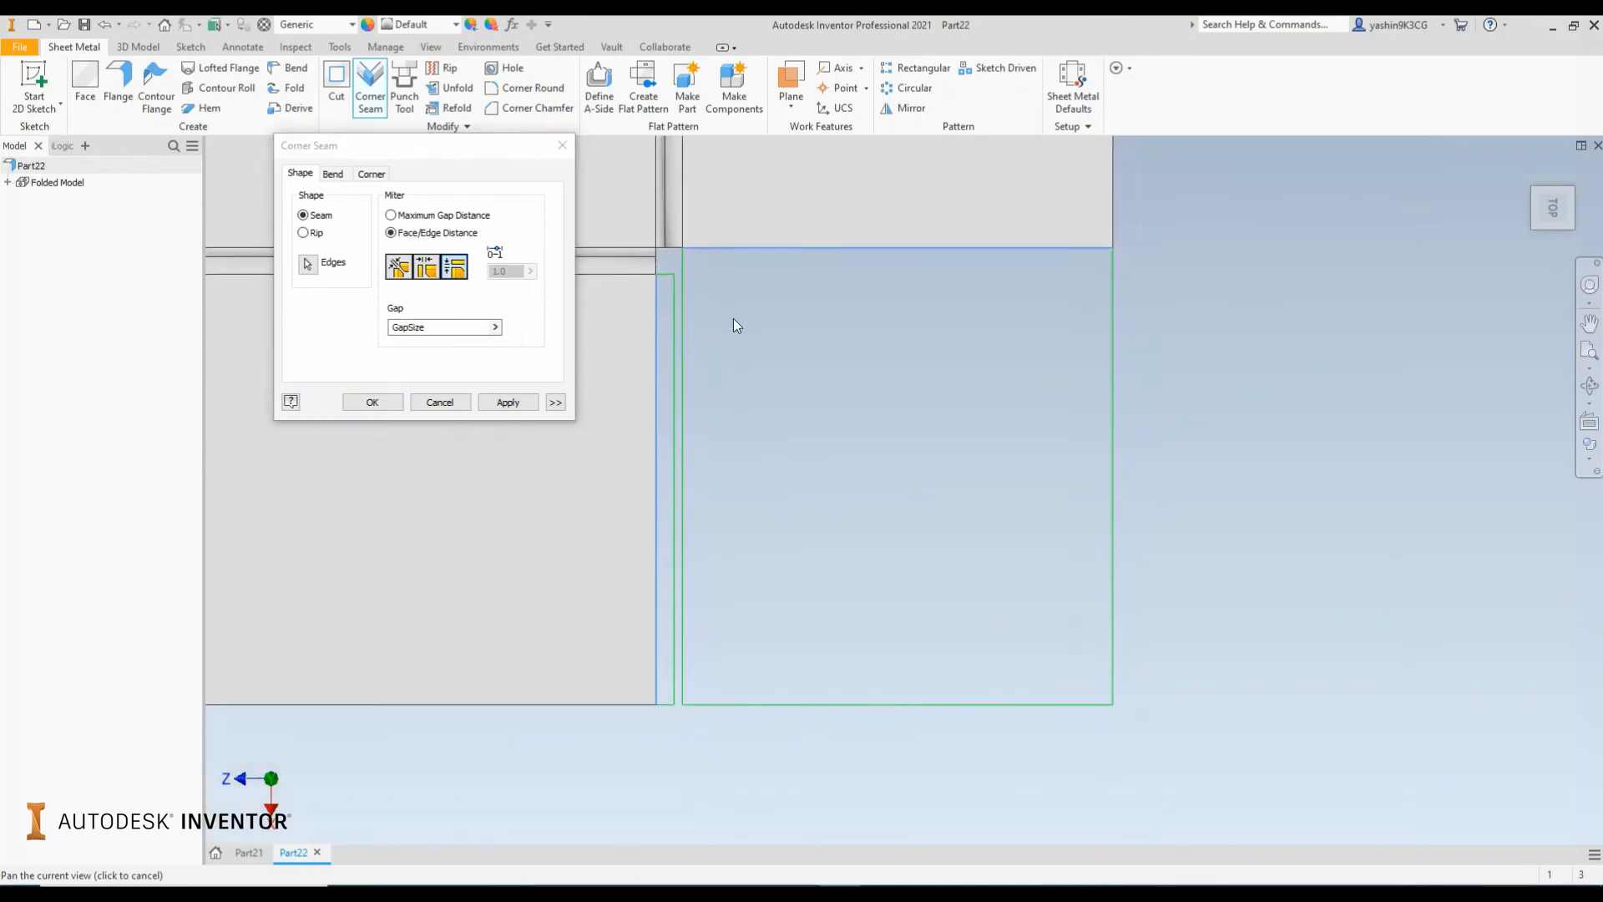
# Set the miter to Symmetric Gap with the GapSize gap, apply it to the flange corner and finish the command.
pyautogui.click(404, 273)
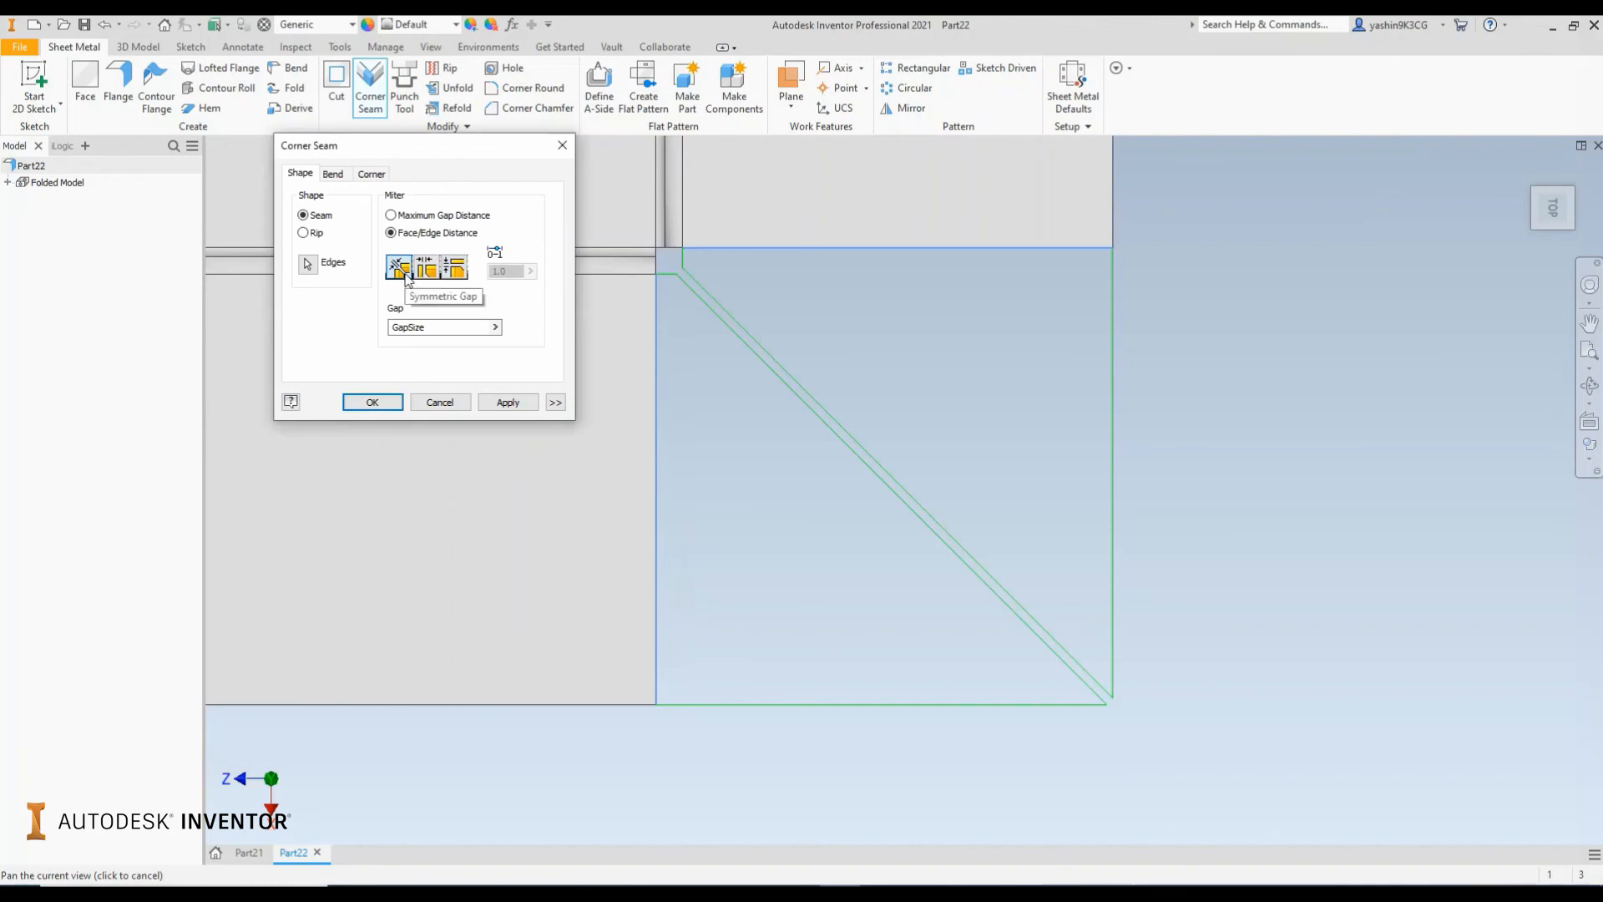
pyautogui.click(509, 403)
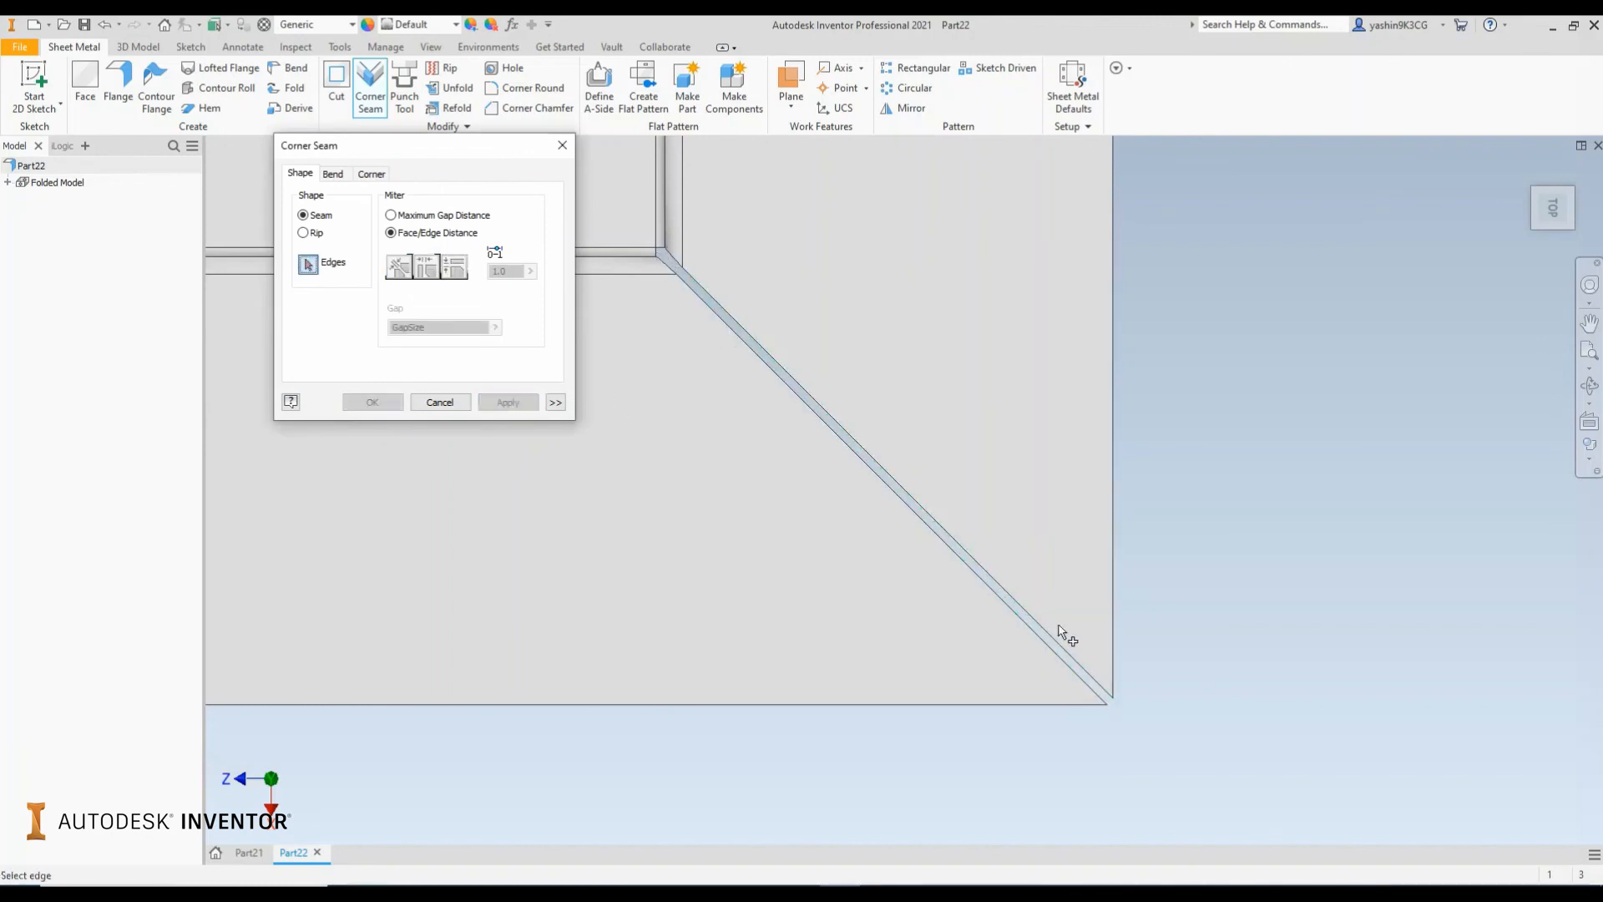
pyautogui.scroll(5, 1063, 637)
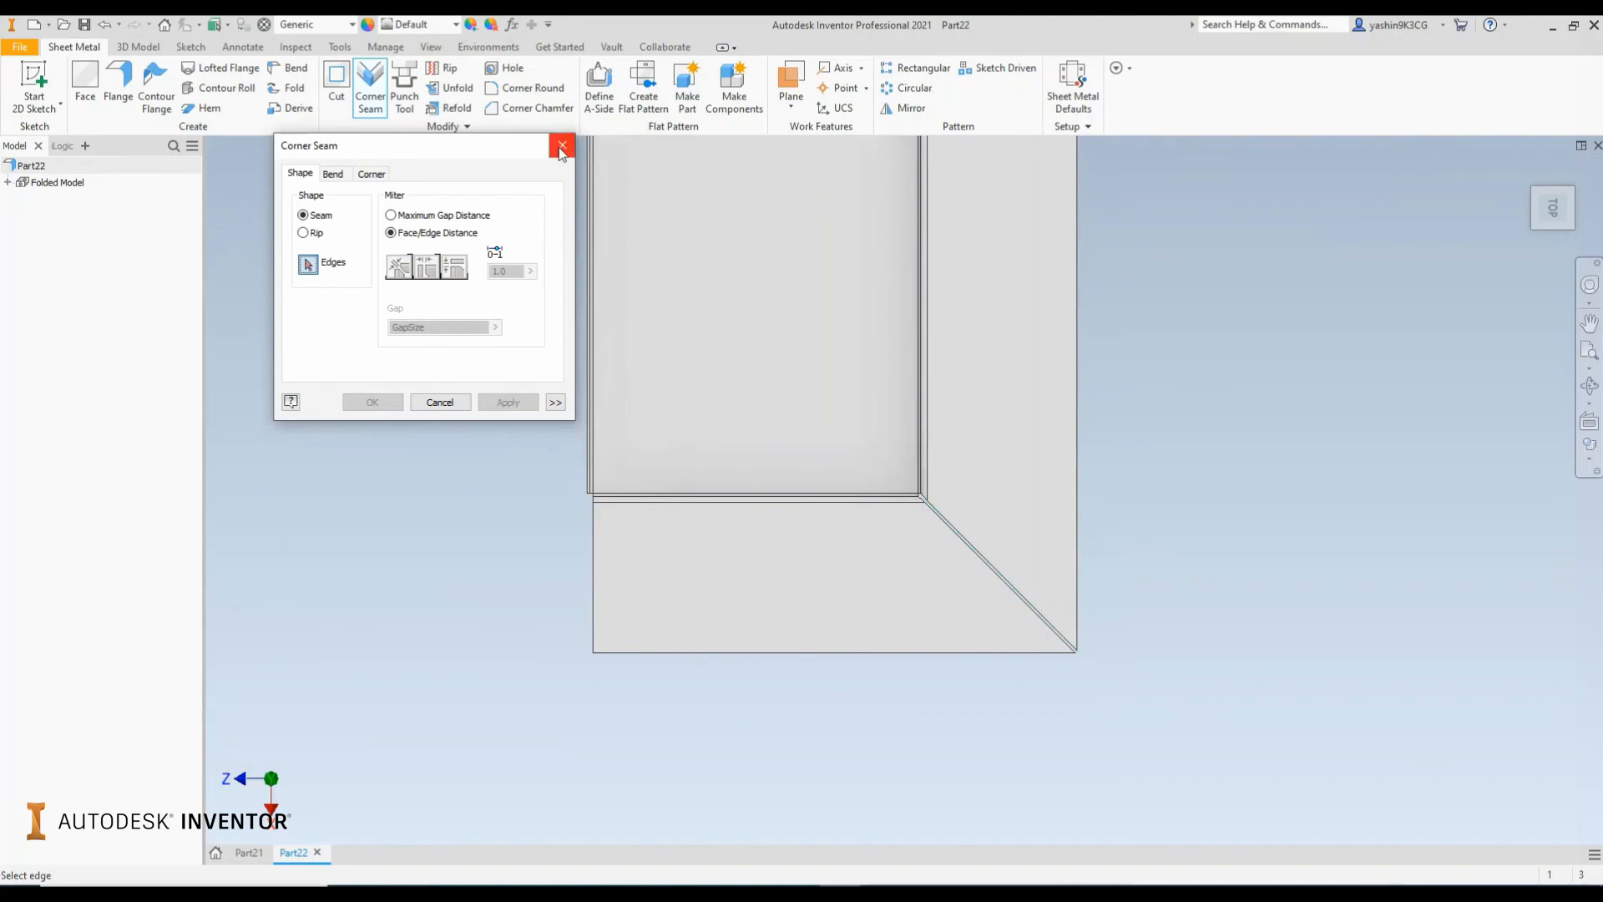
pyautogui.press('Escape')
# Create the flat pattern of the box with its bent walls and mitered flanges.
pyautogui.keyDown('shift'); pyautogui.moveTo(1023, 562); pyautogui.dragTo(990, 645, button='middle'); pyautogui.keyUp('shift')
pyautogui.scroll(3, 984, 671)
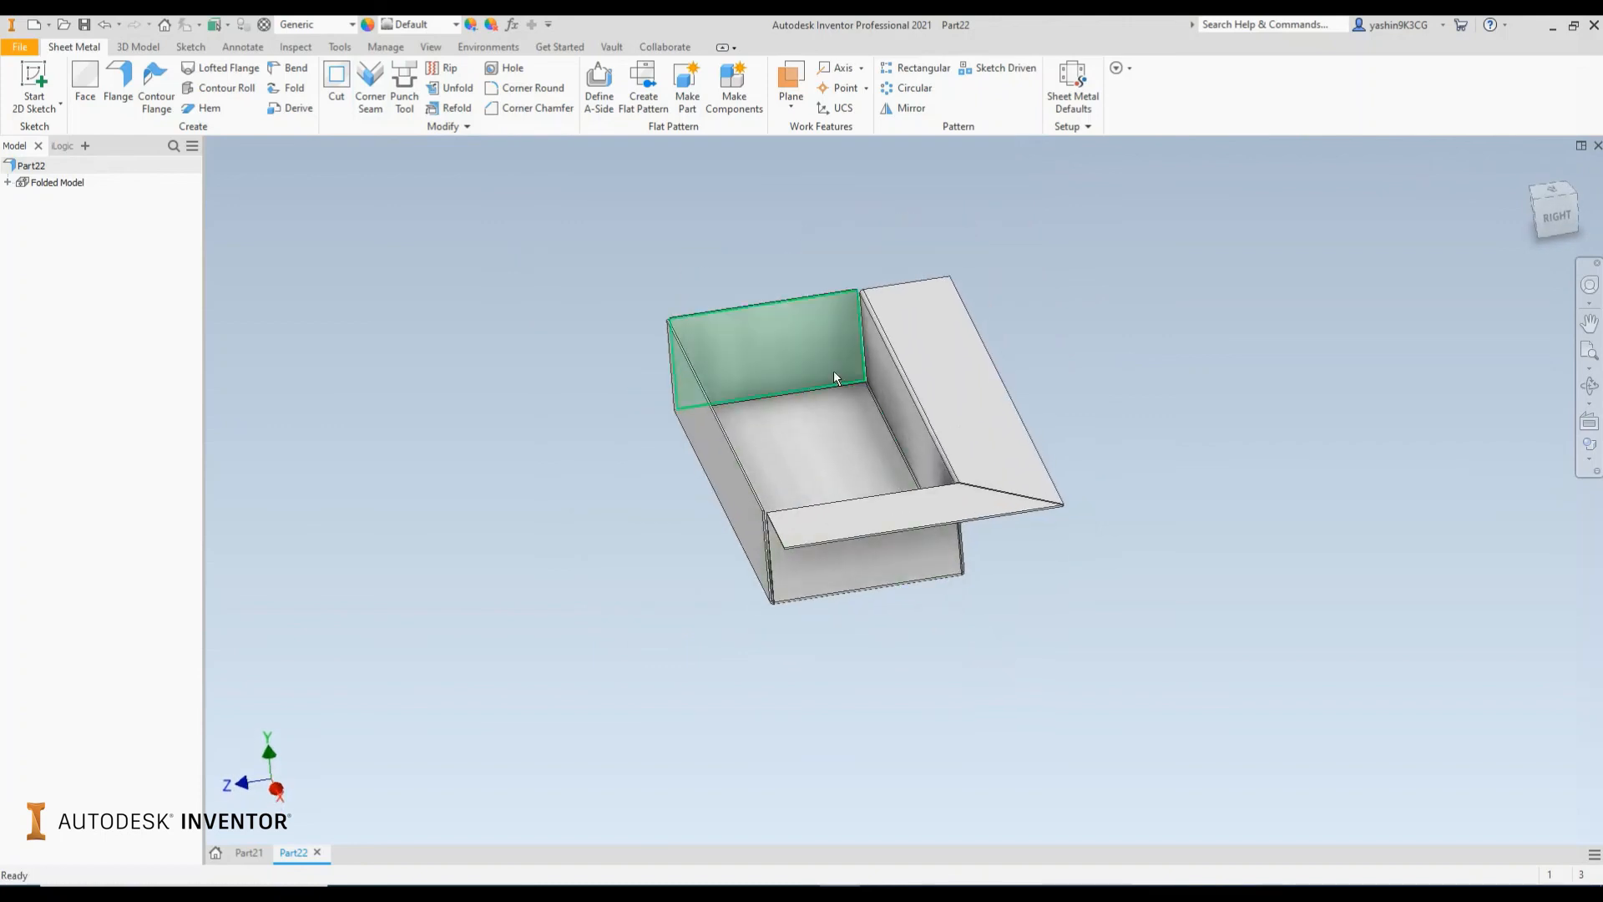
pyautogui.click(647, 104)
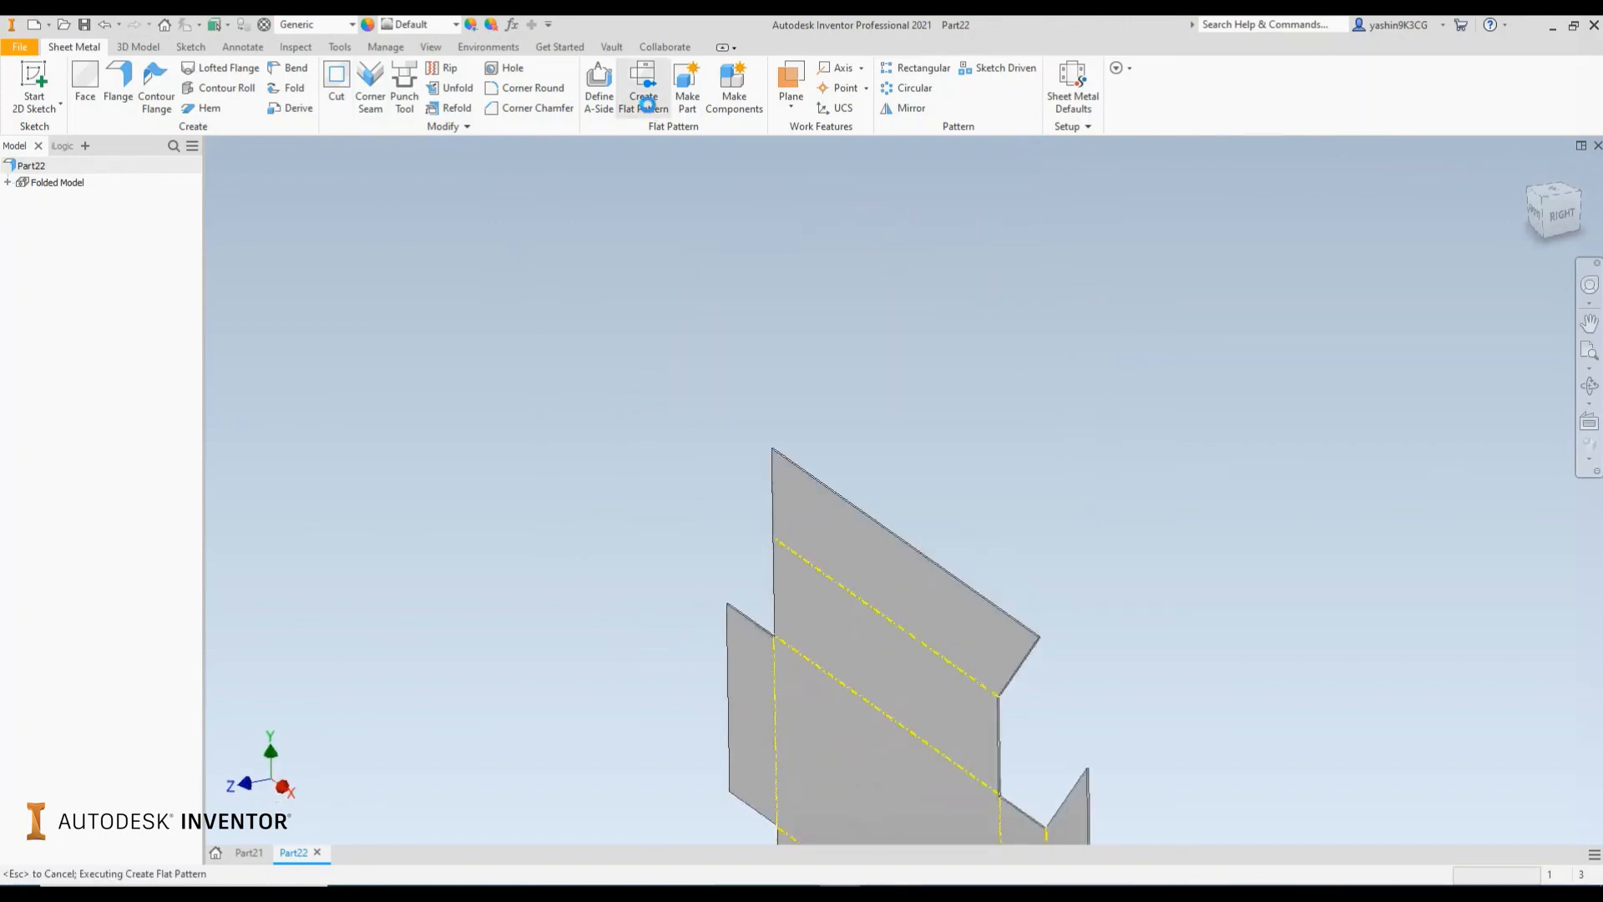
pyautogui.moveTo(705, 372); pyautogui.dragTo(647, 360, button='middle')
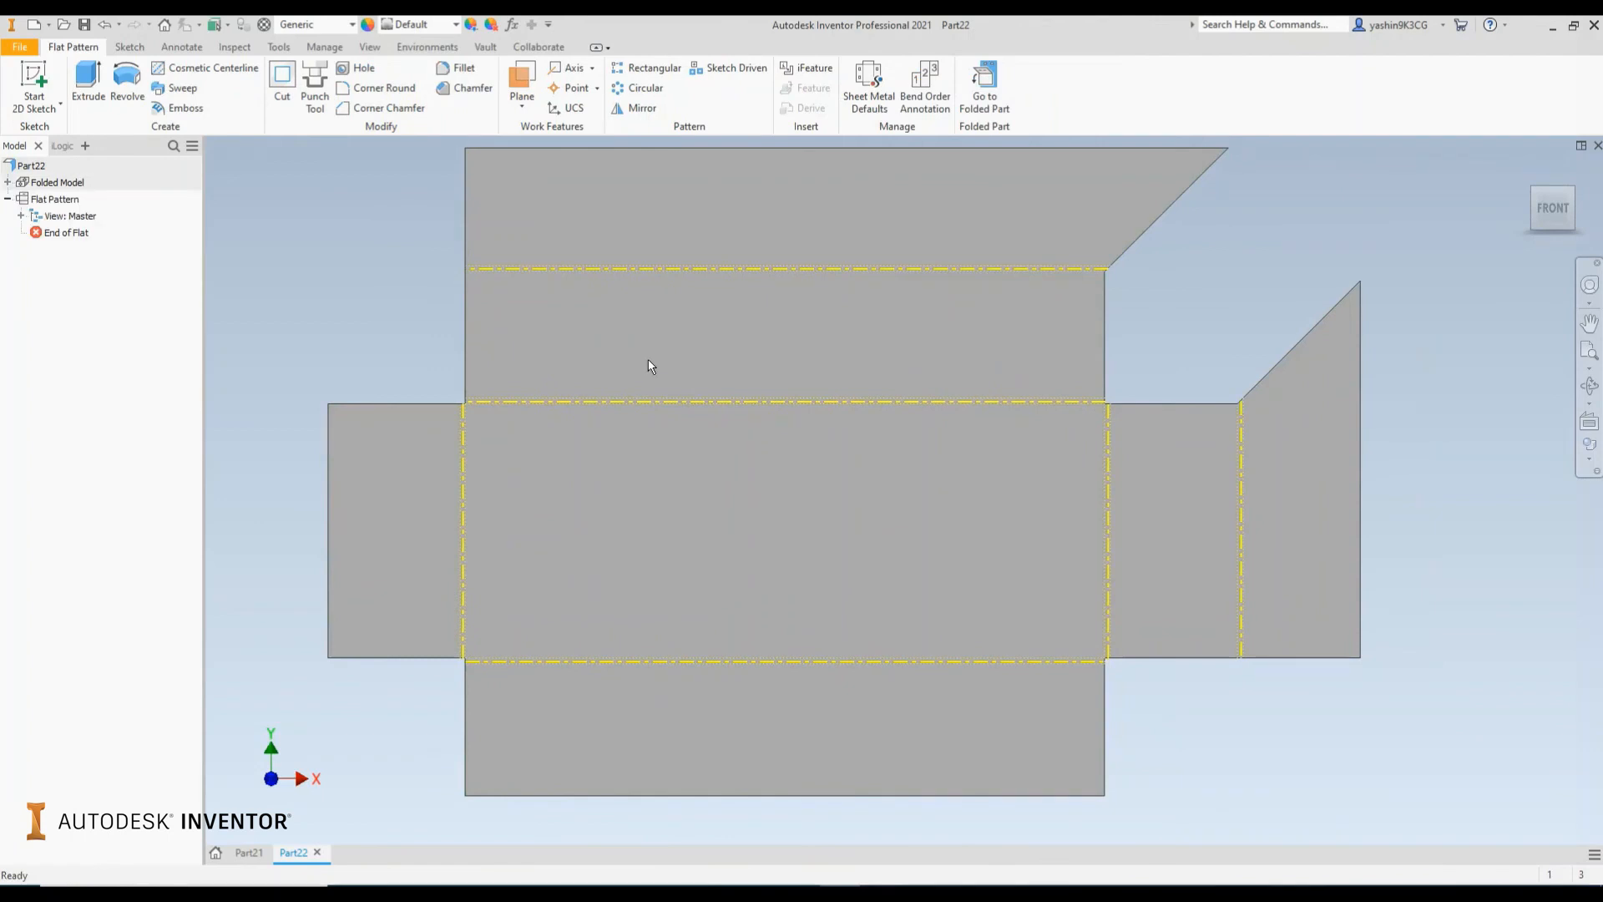
pyautogui.moveTo(678, 392)
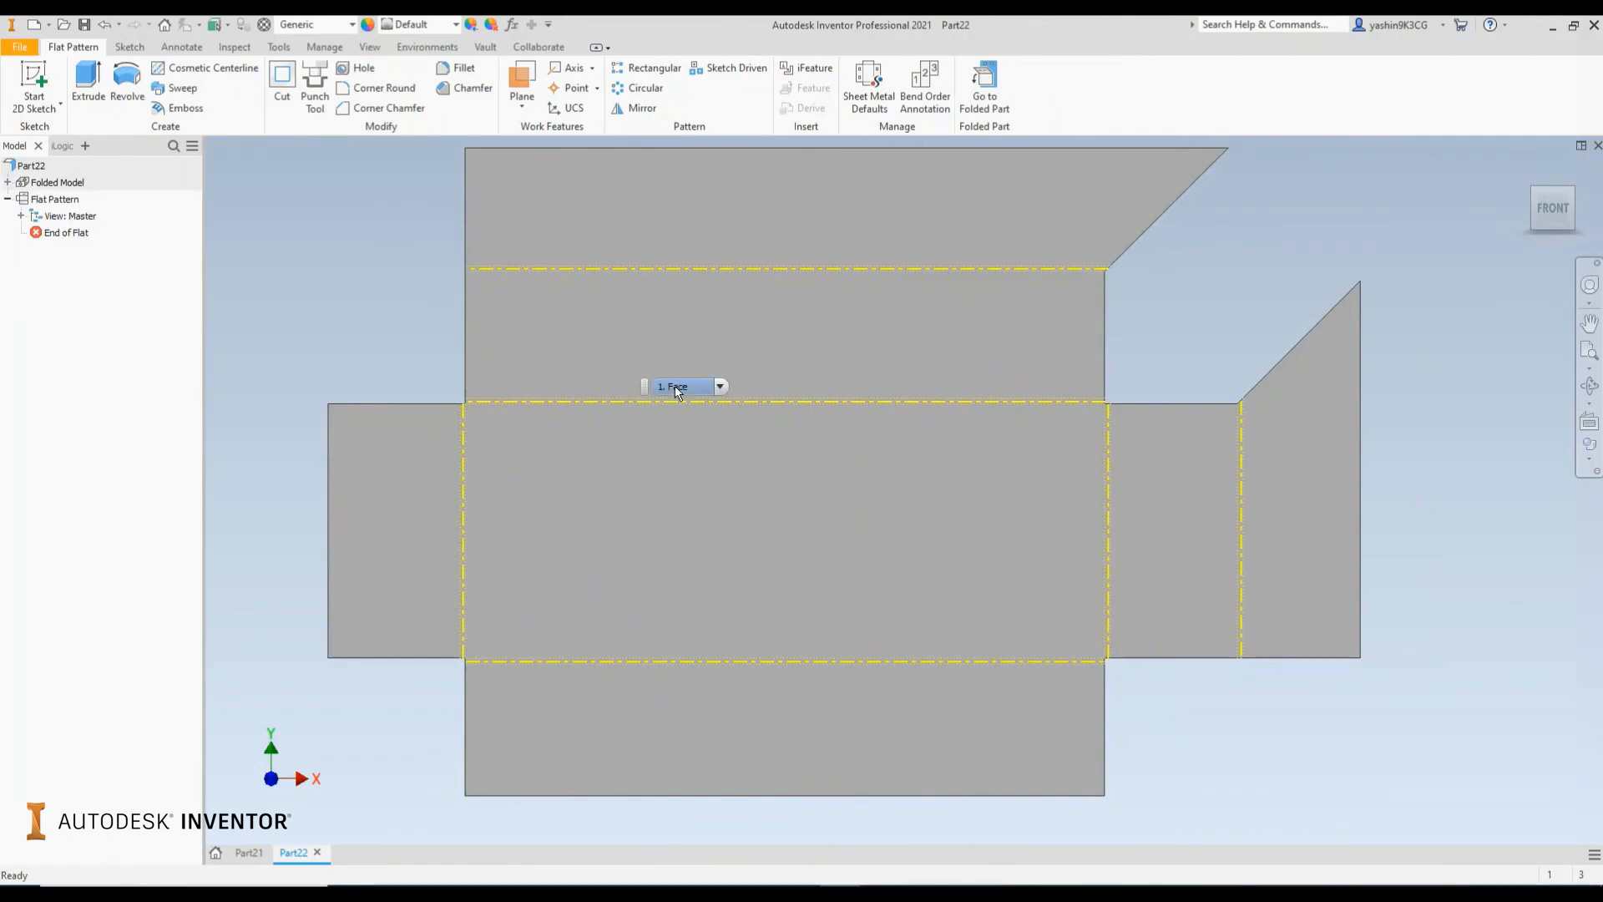